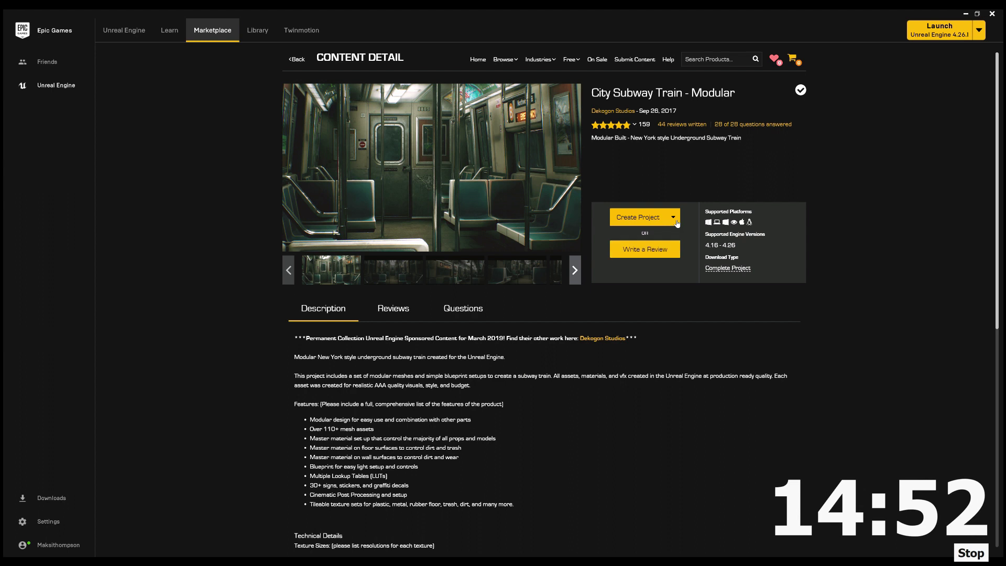
Create a project from the City Subway Train - Modular pack and examine the train car's interior and wall signs
click(652, 220)
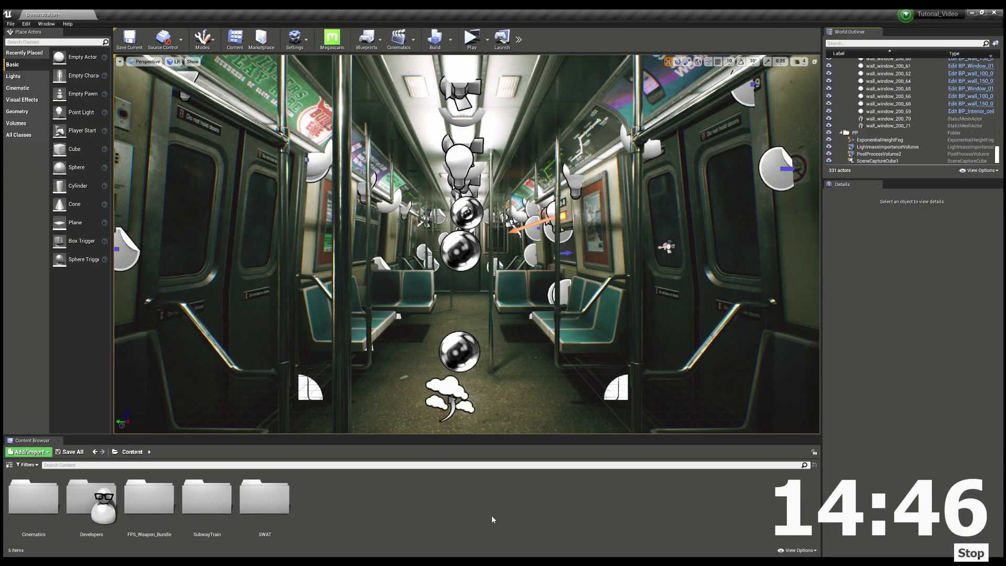
right_drag(510, 245, 286, 289)
key(w)
key(w)
key(s)
right_drag(362, 299, 362, 286)
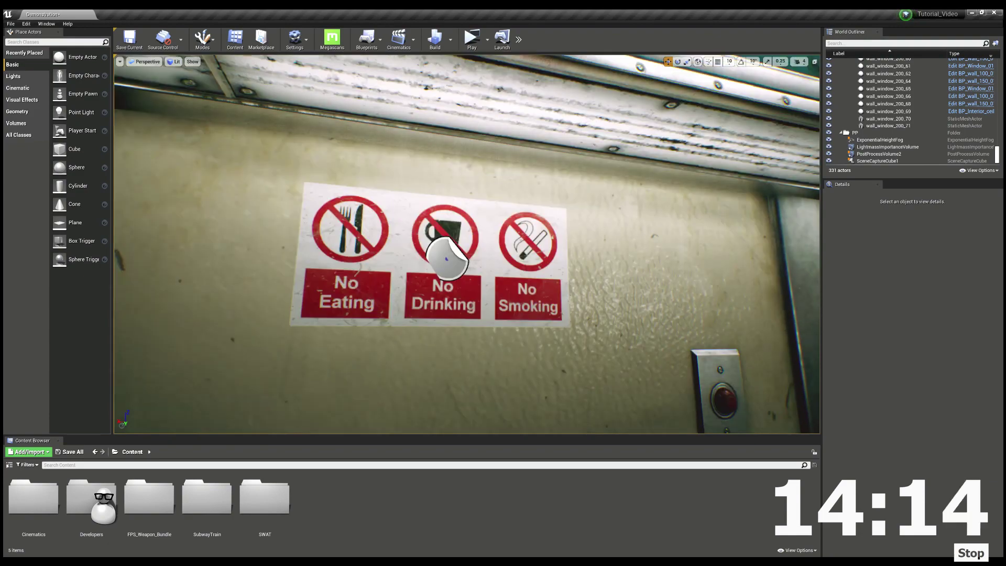
right_drag(445, 316, 582, 328)
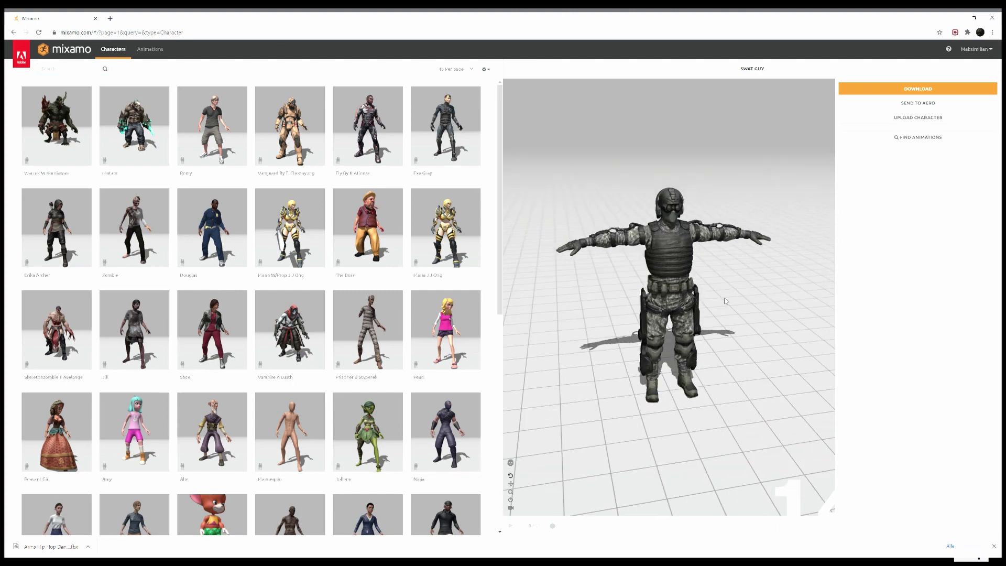
Switch to Mixamo and examine the Swat Guy character up close from the front and from behind
drag(725, 301, 587, 291)
scroll(655, 267, up, 6)
drag(655, 267, 732, 253)
middle_drag(693, 226, 681, 265)
scroll(584, 284, up, 2)
scroll(584, 284, up, 3)
middle_drag(589, 292, 606, 305)
drag(607, 305, 710, 323)
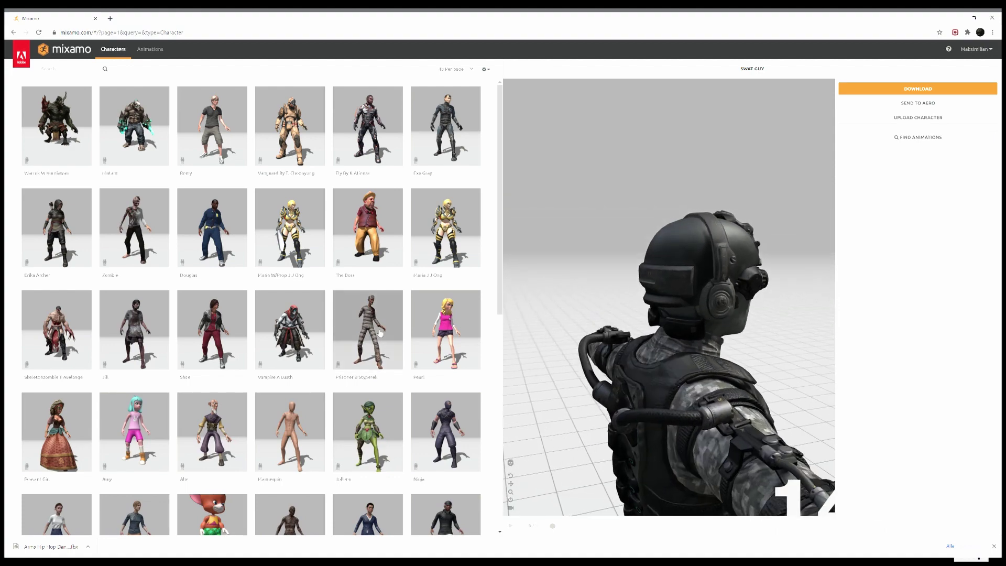
Load the Swat Guy character from the second page of characters and download it as FBX Binary in T-pose
scroll(242, 497, down, 8)
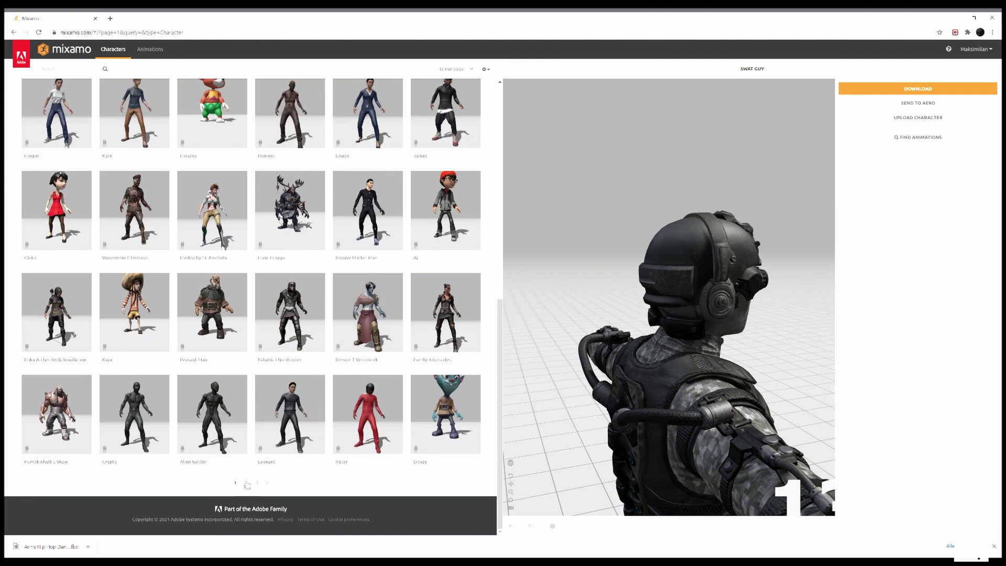
click(245, 483)
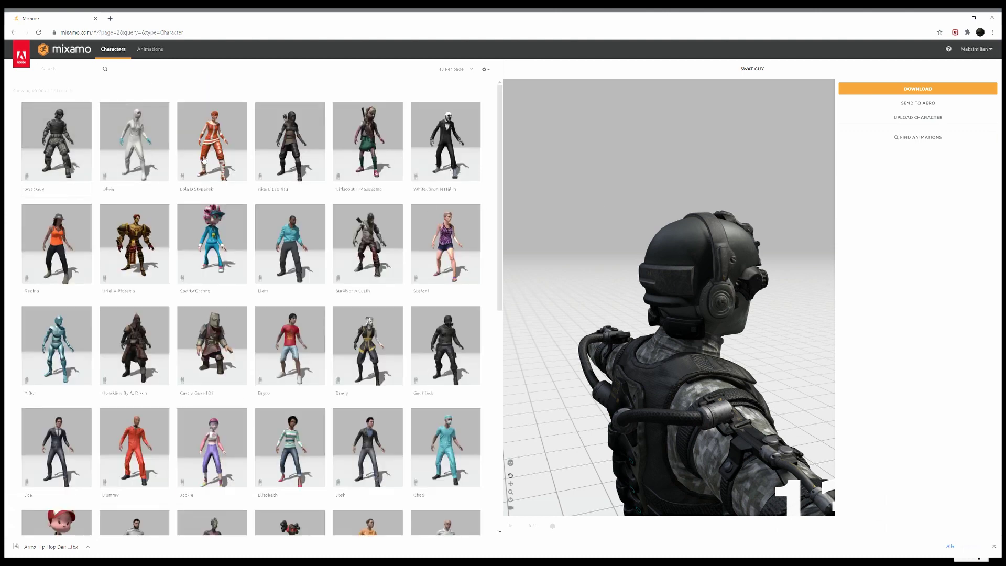
click(56, 141)
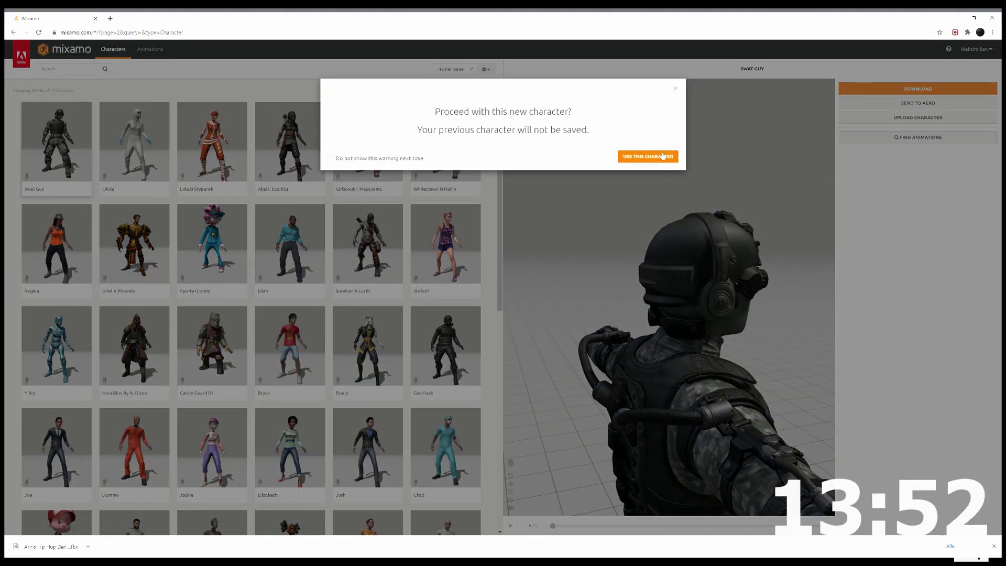
click(663, 156)
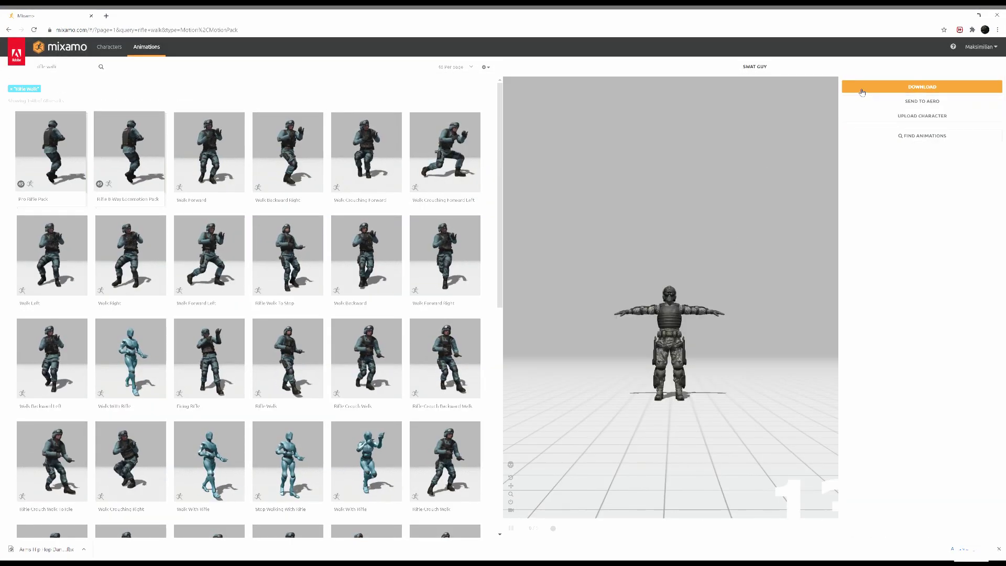
click(862, 90)
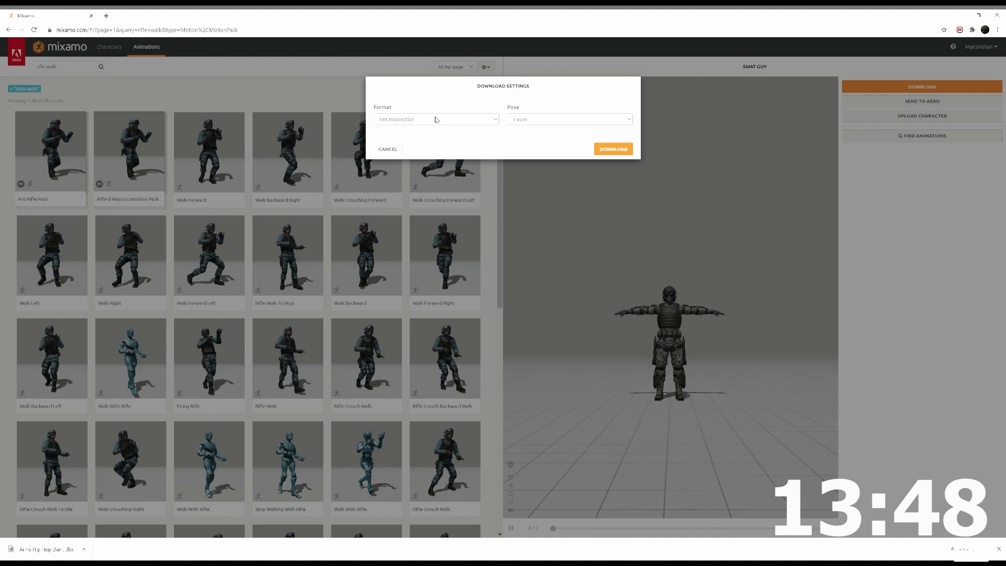
click(613, 149)
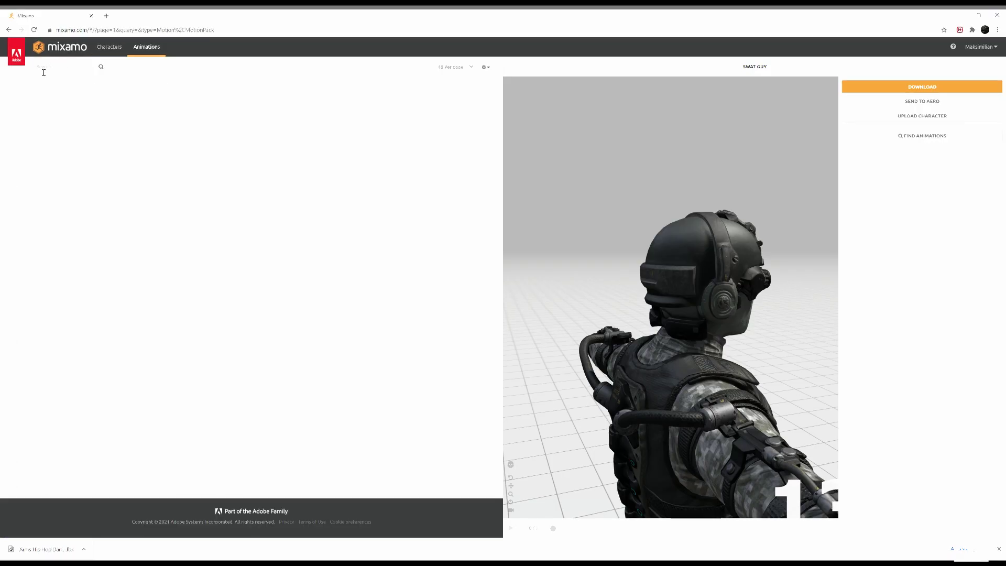
Search the animation library for "rifle walk"
click(43, 72)
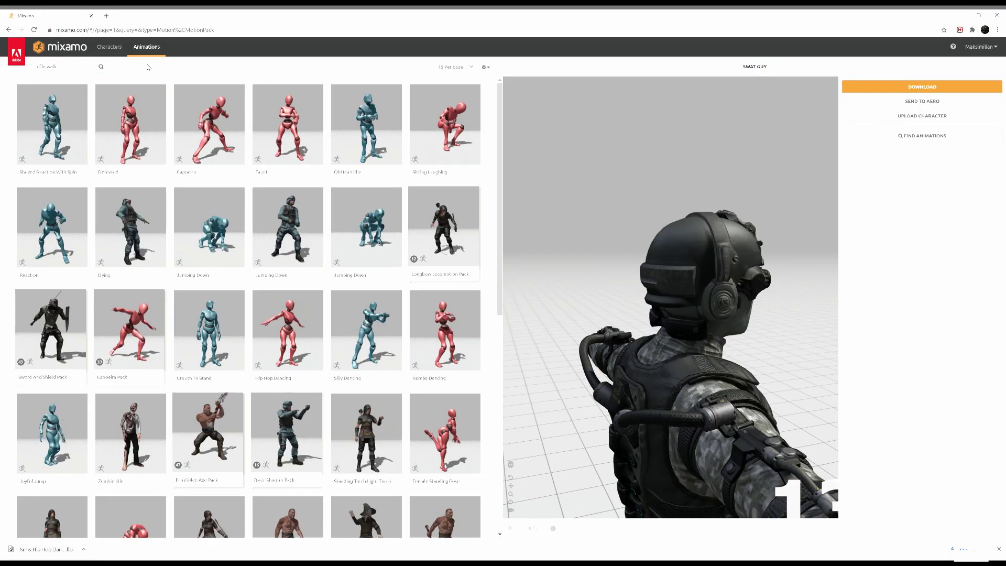
click(79, 68)
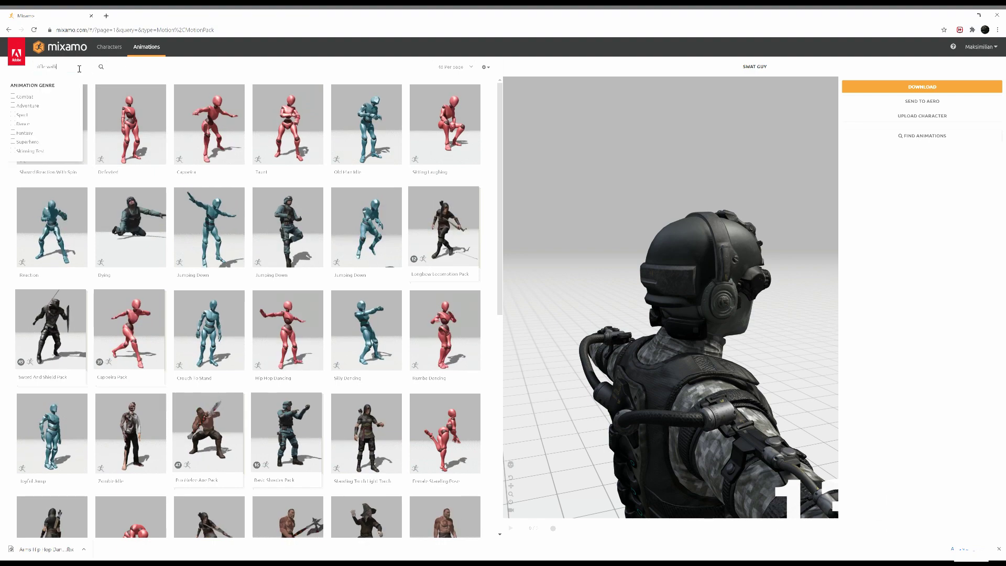
key(Return)
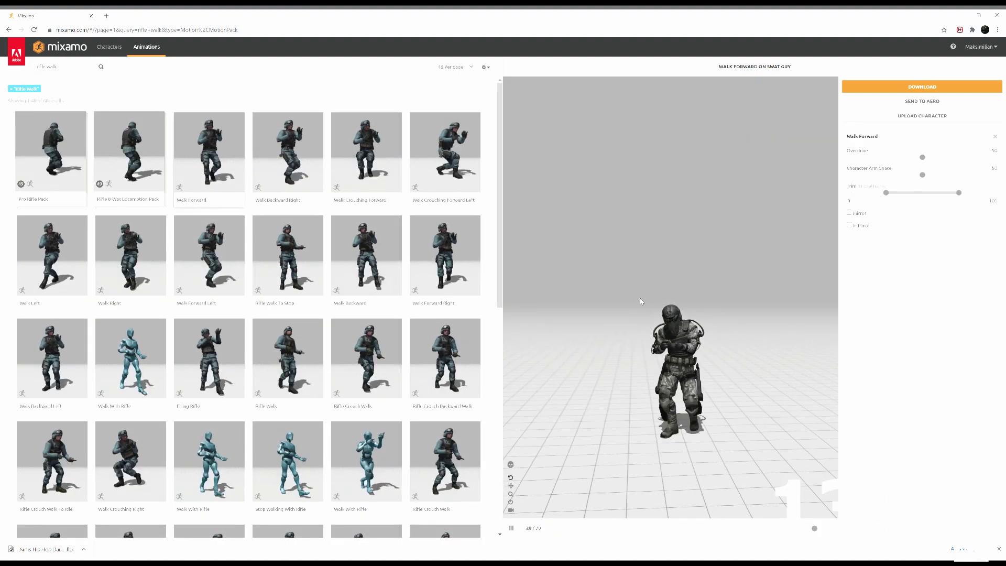
Try widening the Walk Forward animation's trim range to its full extent and lowering its Overdrive
drag(887, 193, 808, 197)
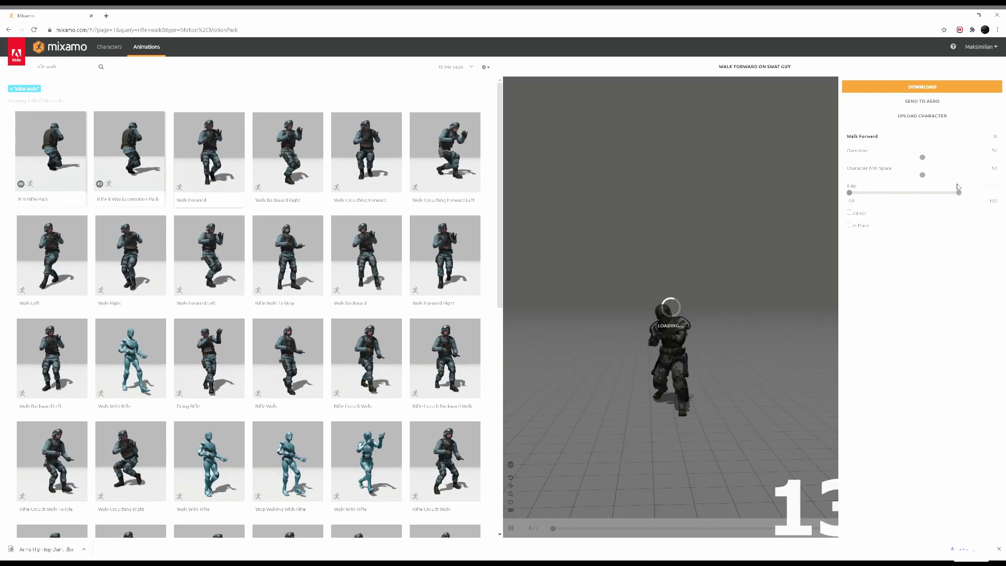
drag(958, 193, 996, 193)
drag(923, 157, 862, 157)
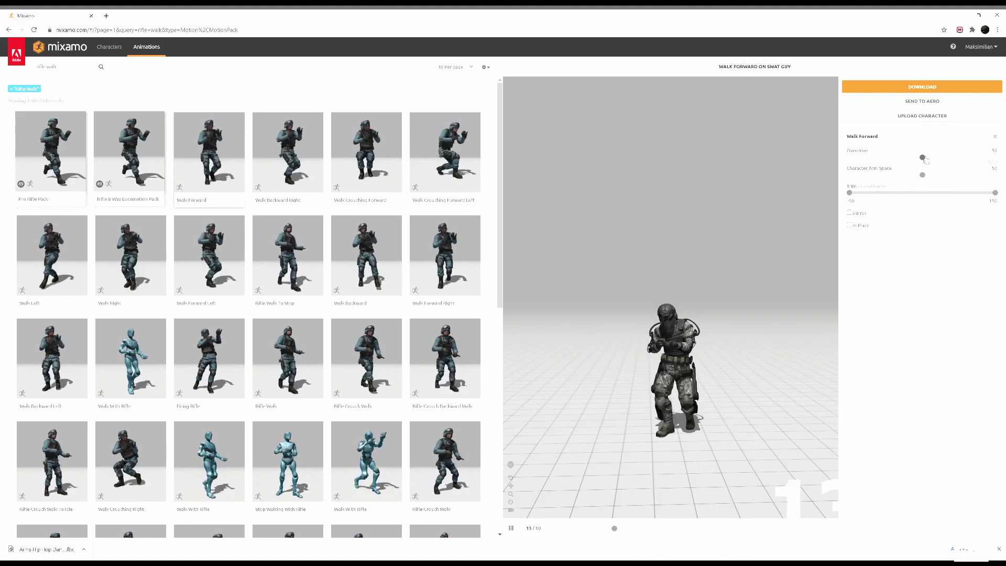
click(870, 158)
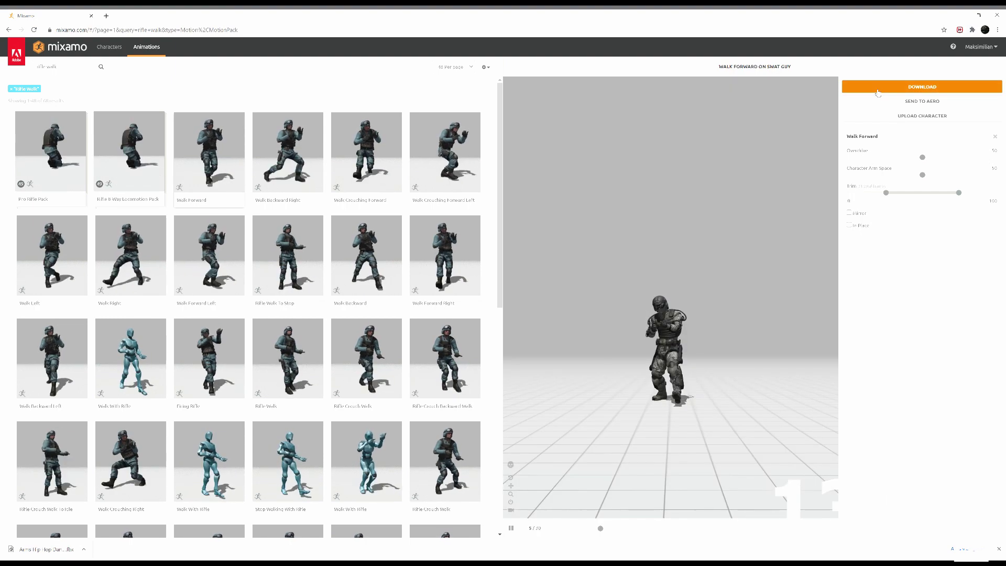
Open the download settings for the Walk Forward animation and review the skin option
click(923, 86)
click(588, 123)
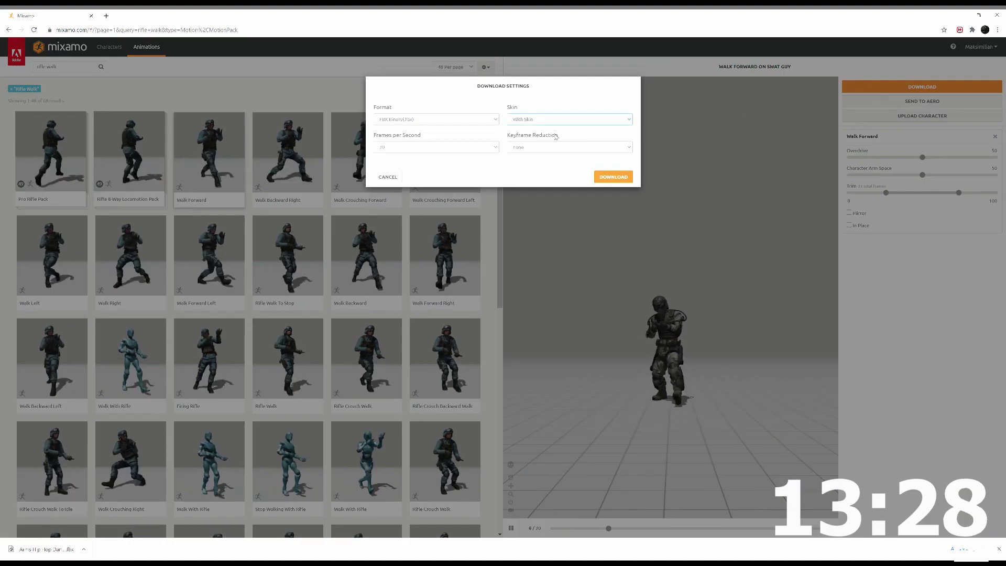
click(554, 136)
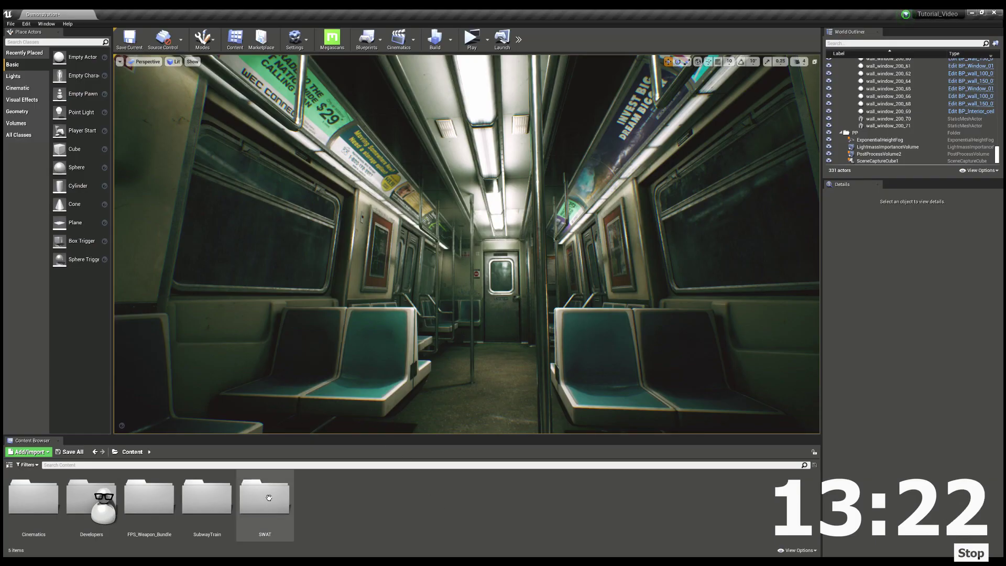
Switch to Unreal Engine, place the SPECIAL skeletal mesh from the SWAT folder in the train aisle, and rotate it about its vertical axis
double_click(265, 499)
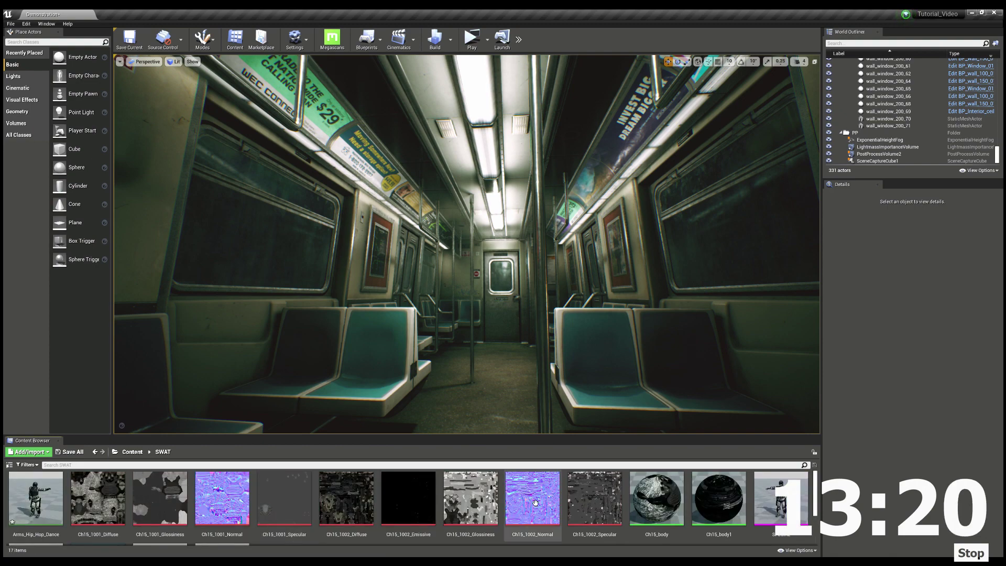
scroll(535, 503, down, 2)
scroll(655, 501, up, 2)
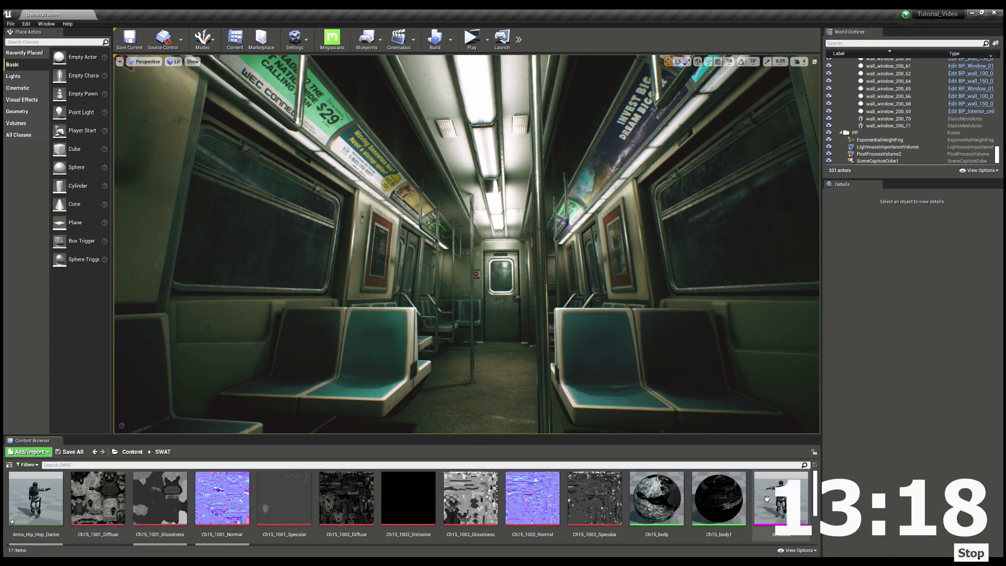
scroll(768, 499, down, 1)
drag(781, 490, 507, 355)
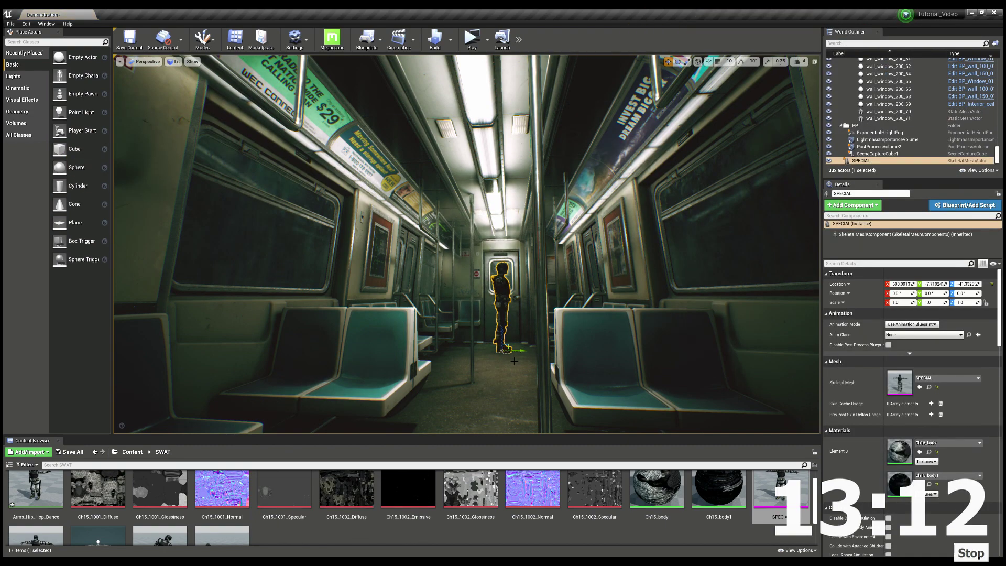
key(e)
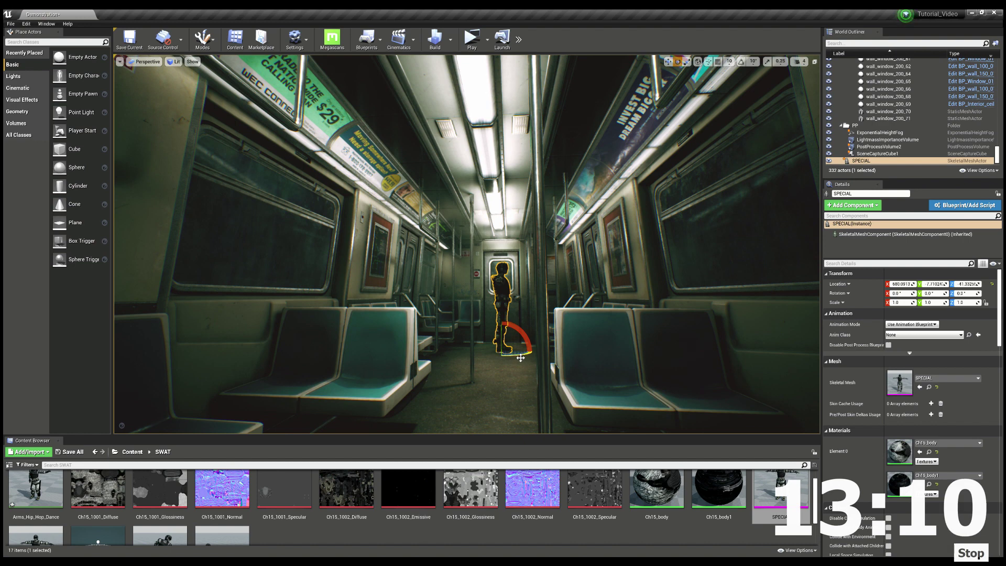
drag(516, 350, 534, 352)
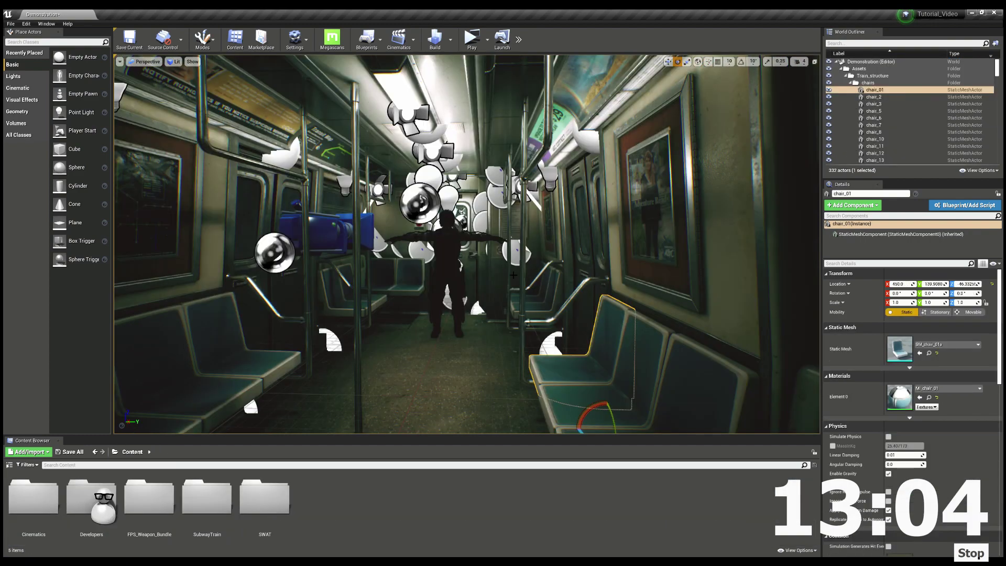
Create a level sequence named Master in the Cinematics folder and add a shot track with Shot1 to it
double_click(56, 496)
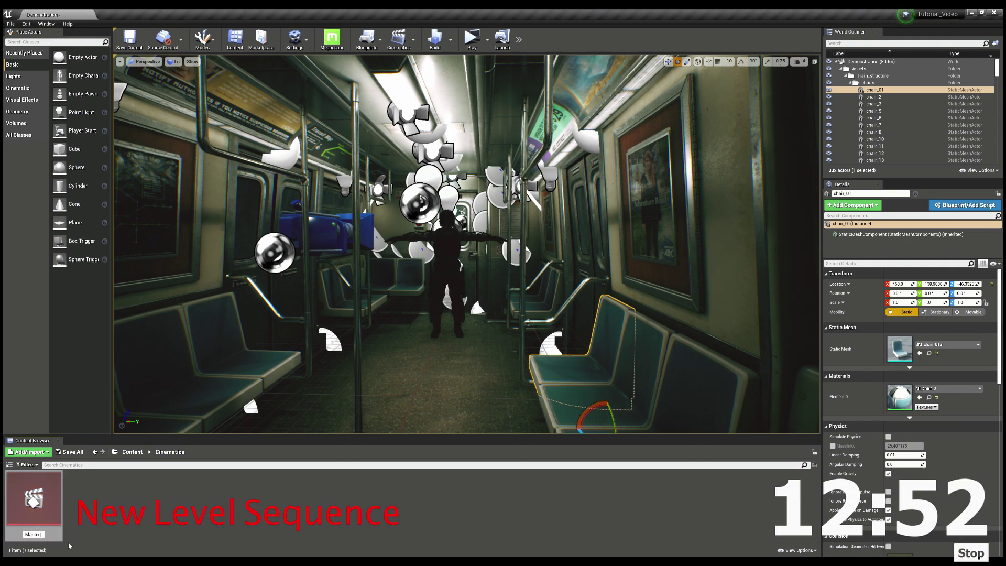
key(Return)
double_click(61, 514)
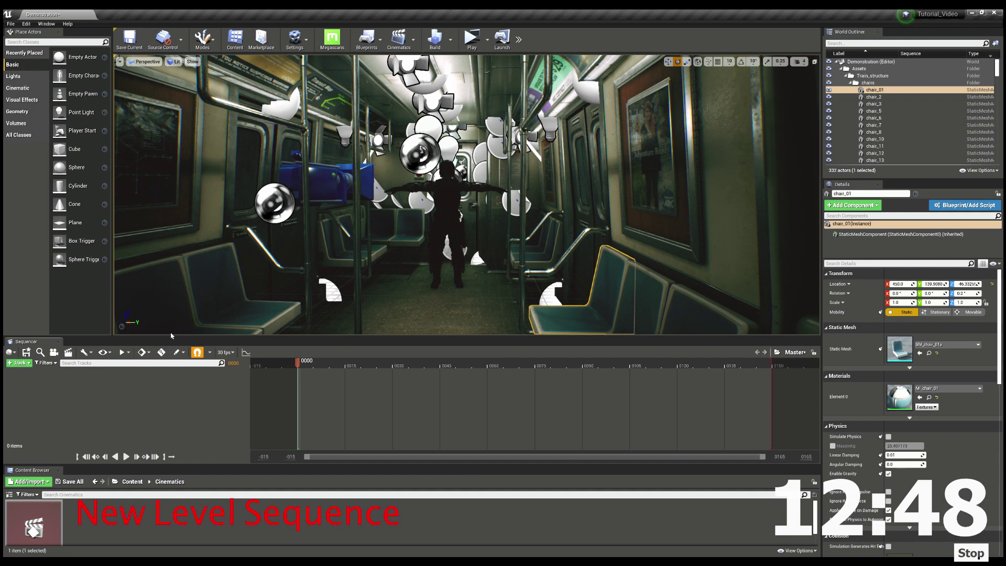
click(51, 427)
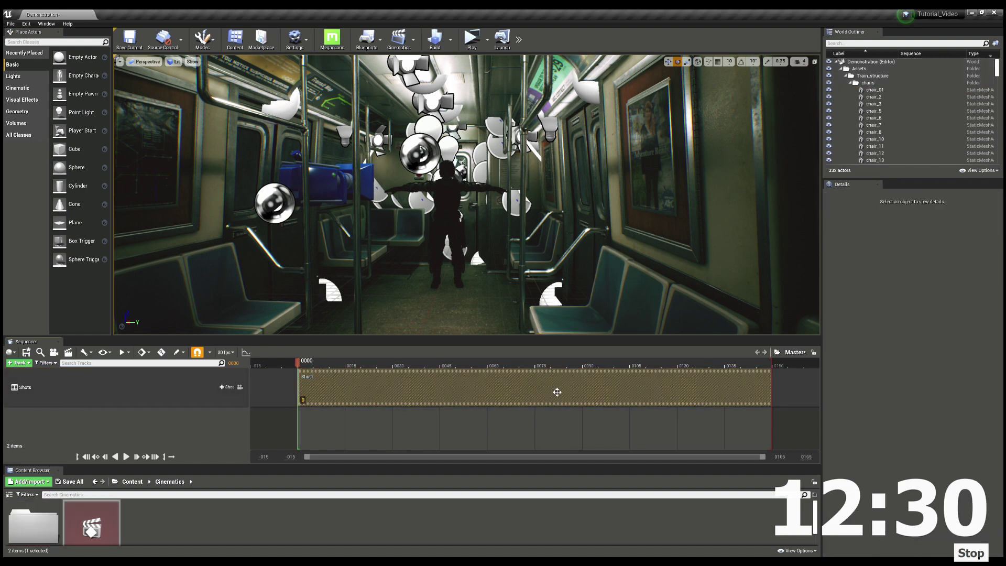
ctrl+scroll(557, 392, down, 5)
drag(574, 395, 357, 392)
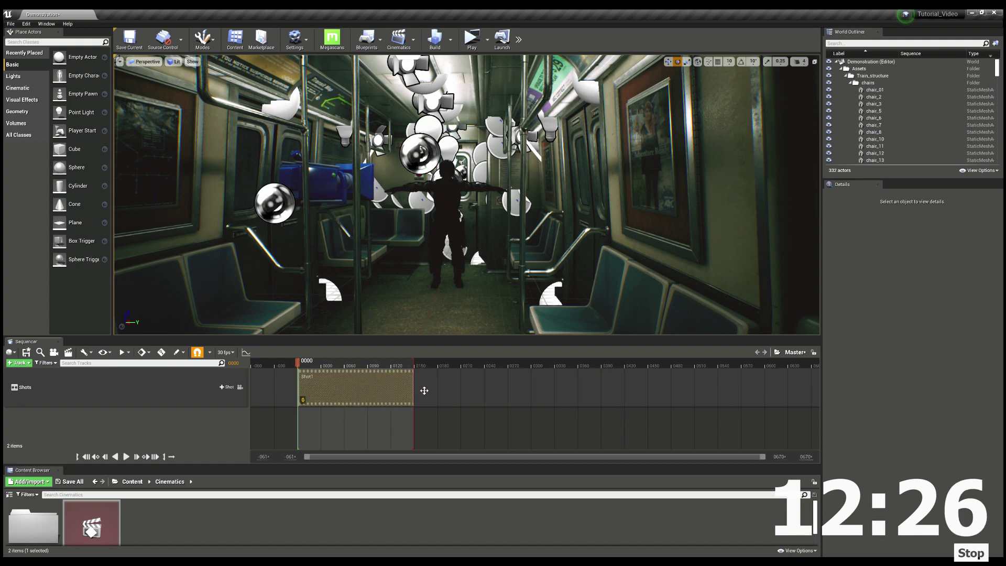
ctrl+scroll(435, 393, up, 4)
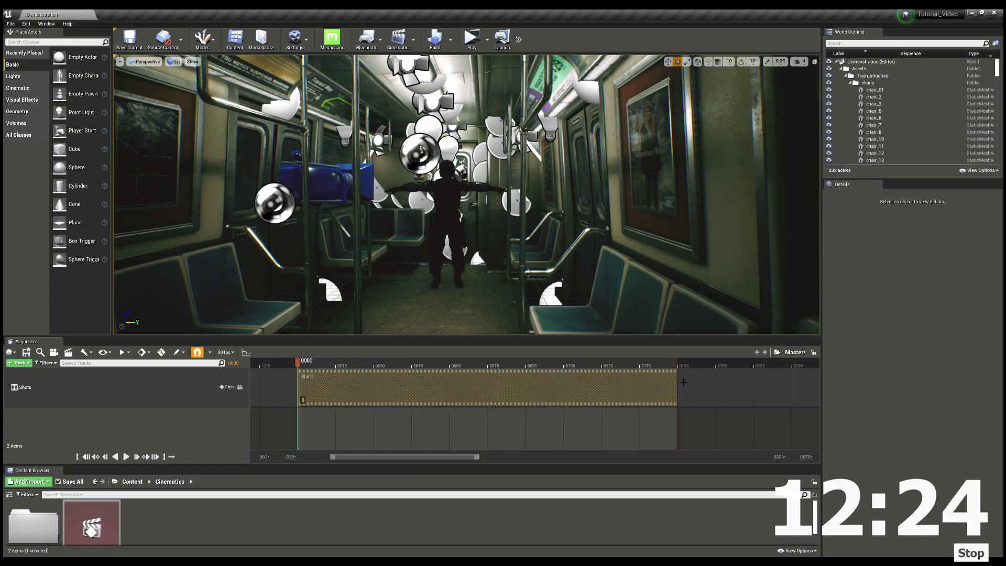
drag(587, 378, 681, 380)
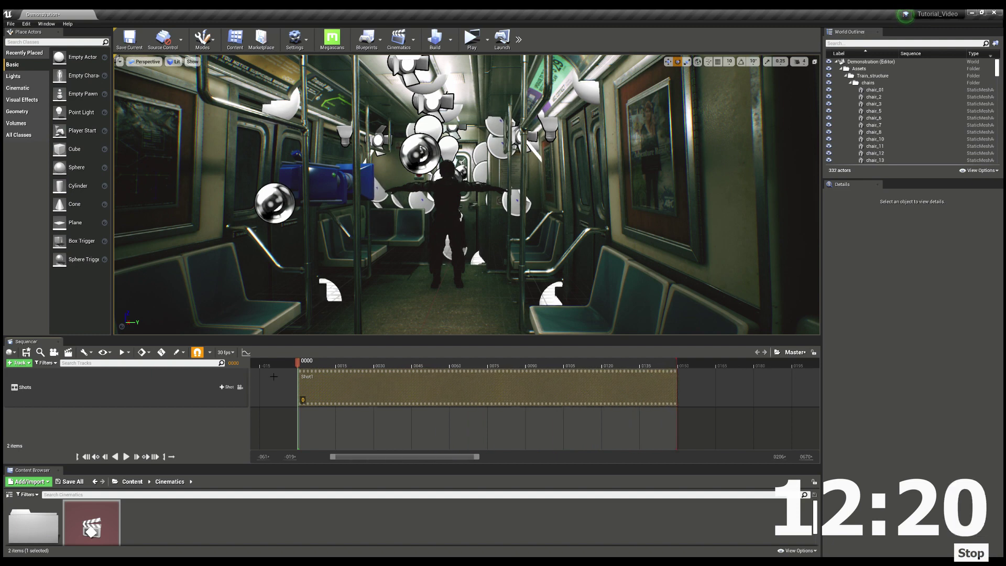
Open Shot1 for editing, select the SPECIAL character in the train aisle, and switch the viewport to Unlit mode
double_click(473, 382)
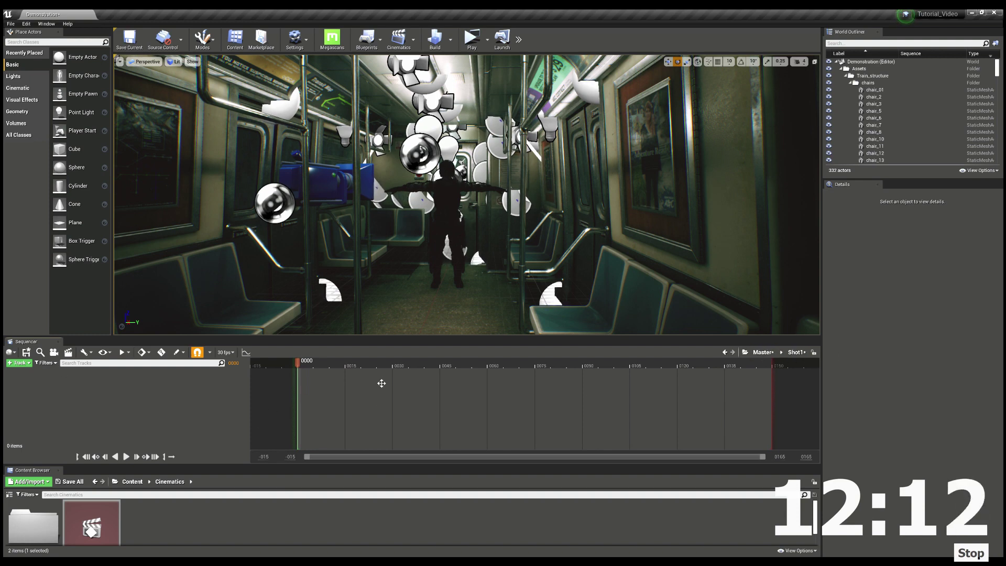
scroll(464, 173, up, 8)
scroll(438, 208, down, 2)
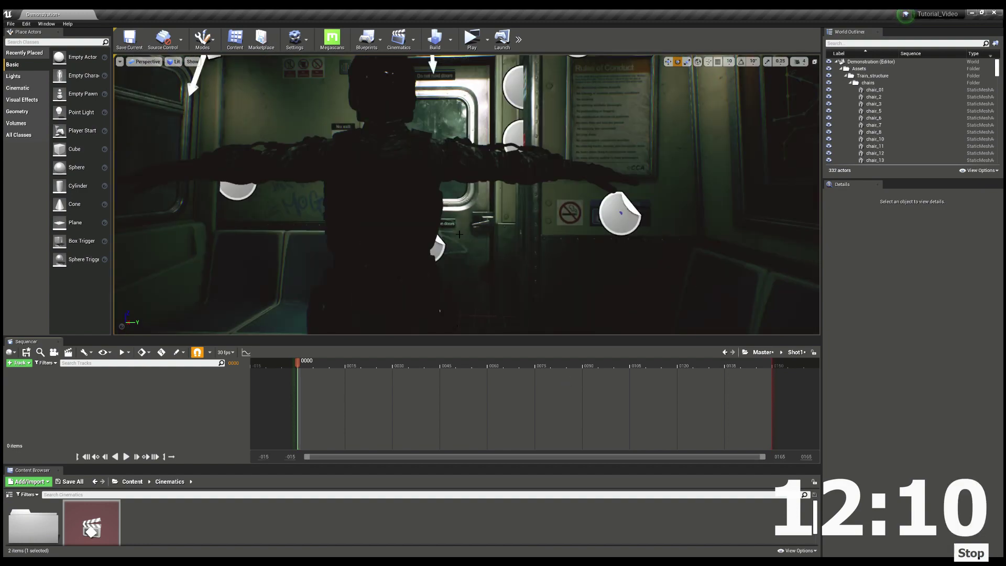
click(437, 209)
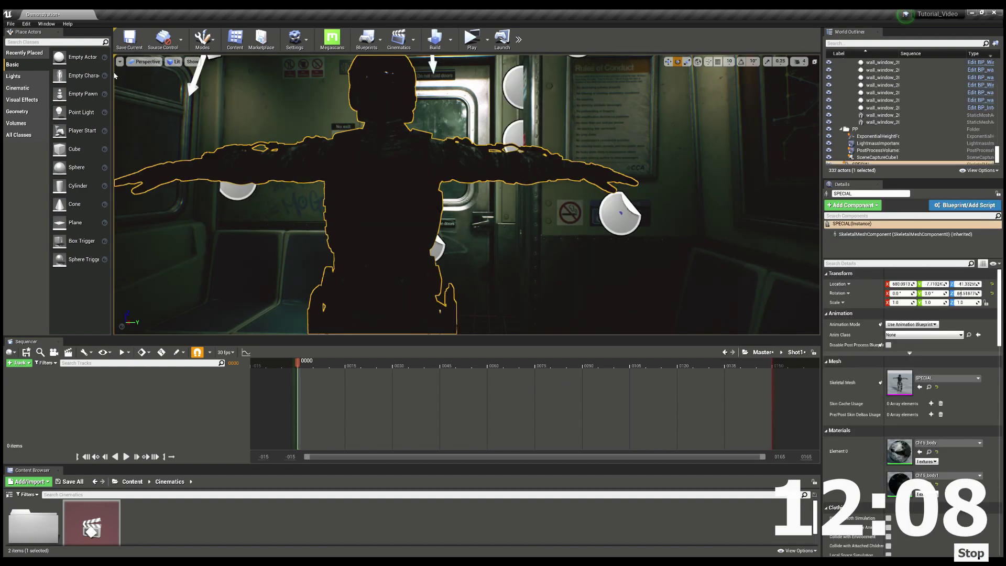
click(174, 62)
click(186, 86)
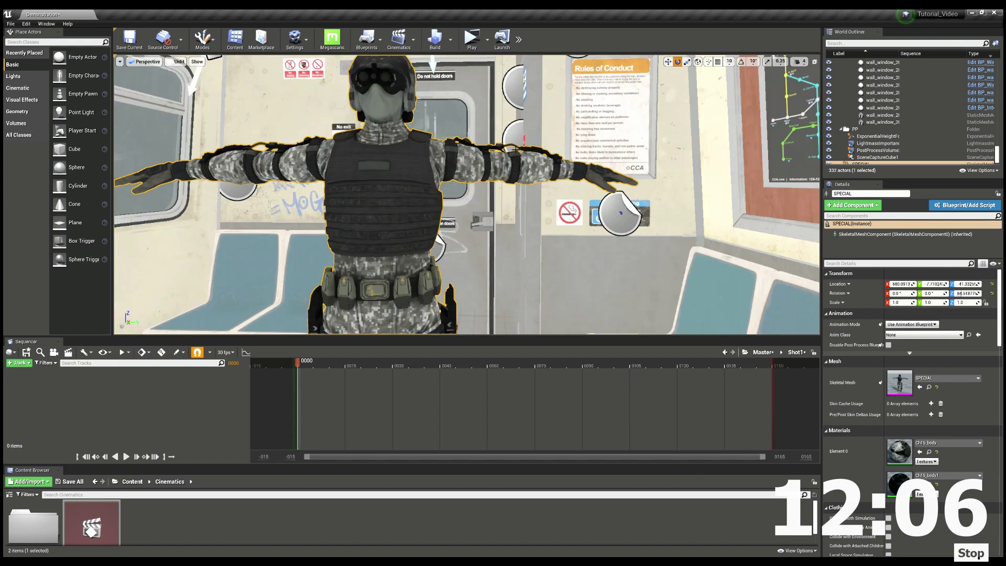
Add the selected SPECIAL character to Shot1 as an actor track
key(f)
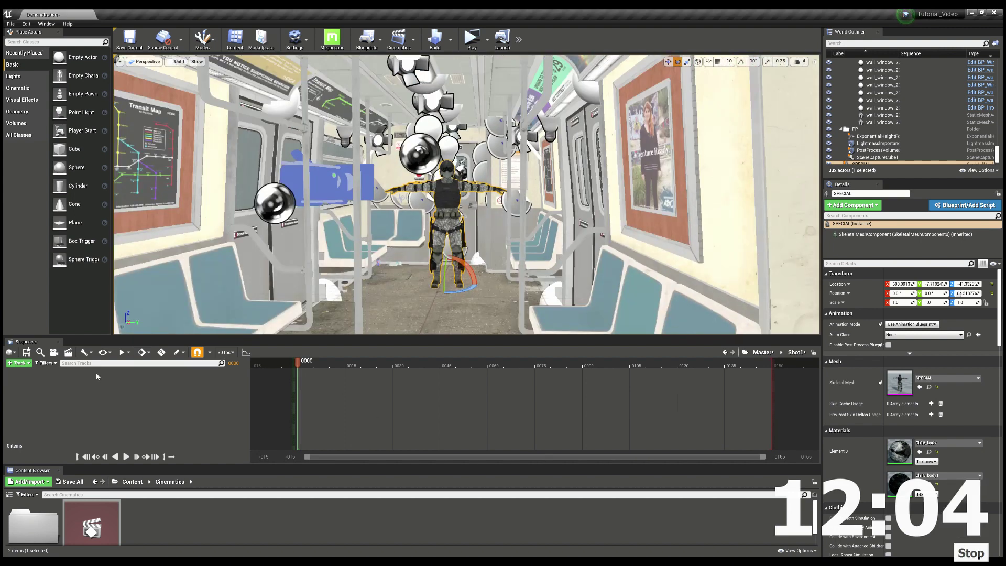
click(129, 371)
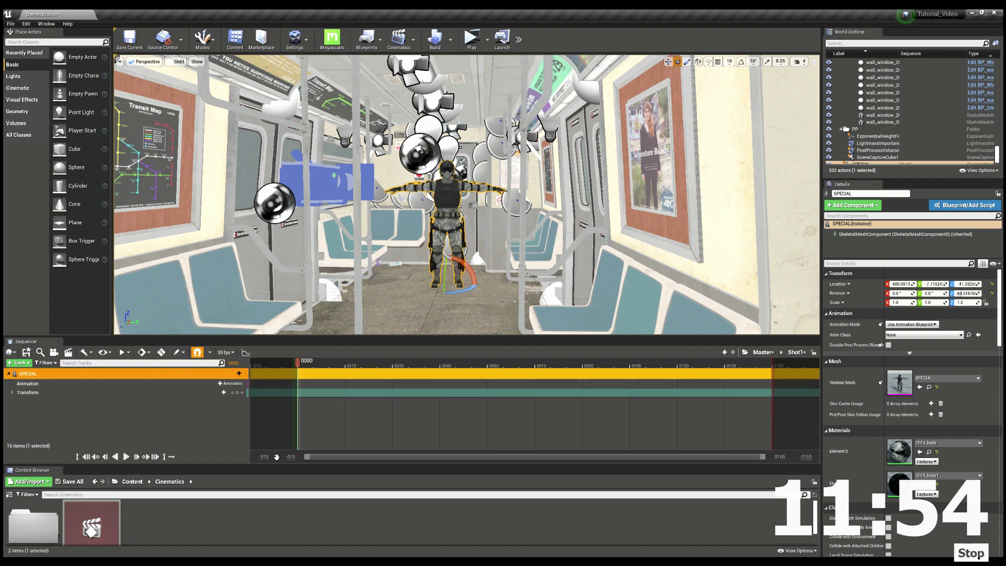
Try the Arms_Hip_Hop_Dance animation on the SPECIAL character, play it in game view, and undo it
click(290, 414)
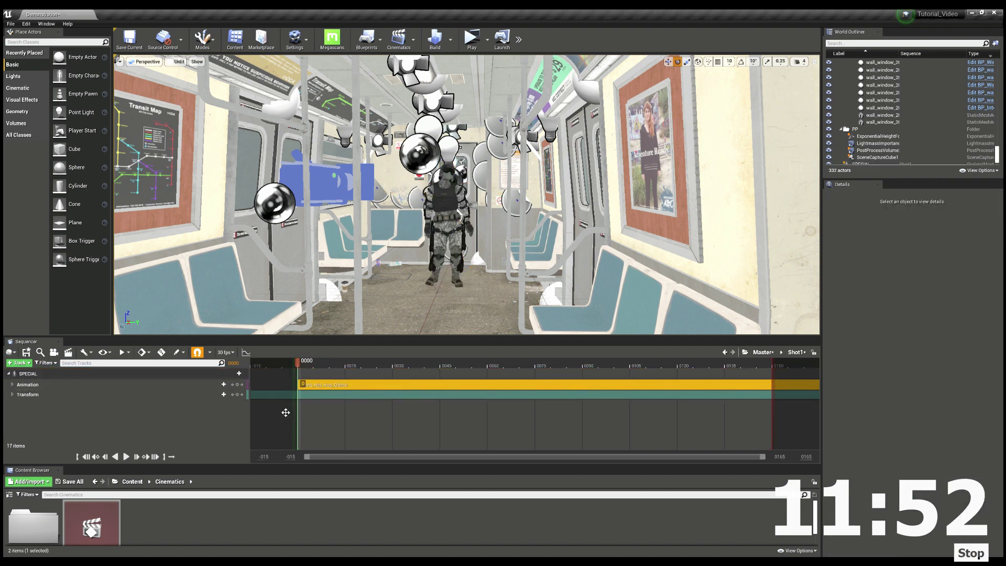
key(r)
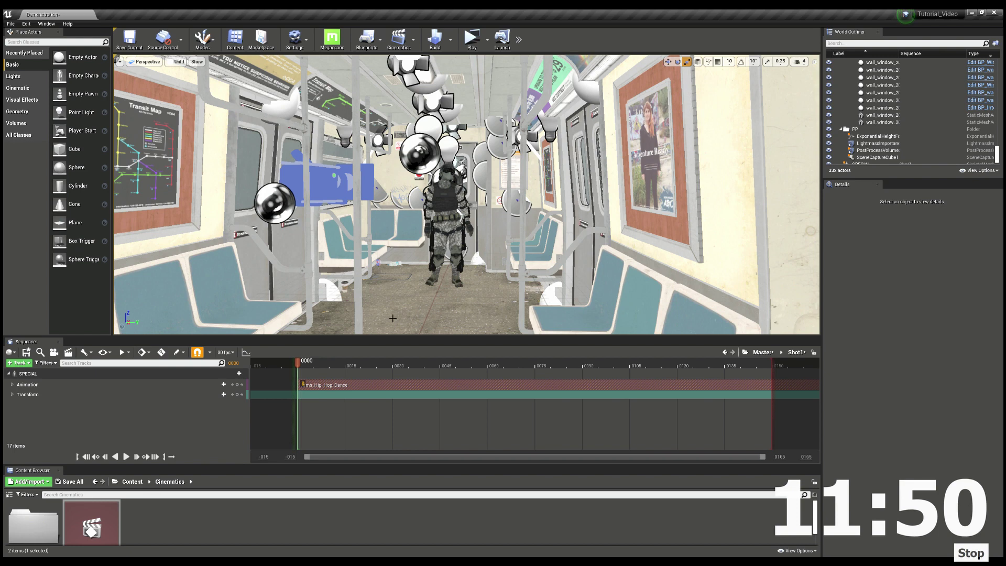
key(g)
key(space)
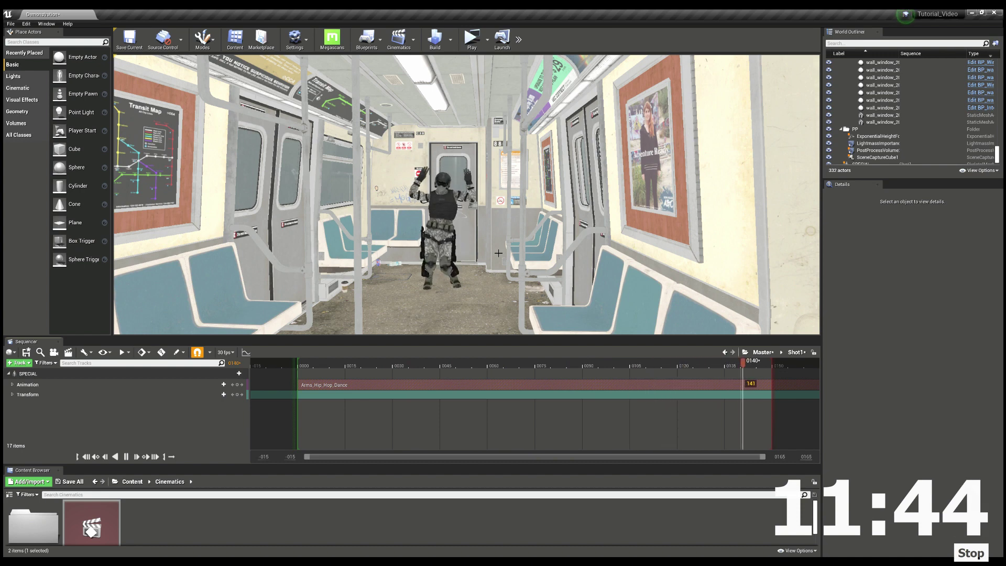
key(g)
key(ctrl+z)
Use the Walk_Forward animation on SPECIAL's animation track, scrub back to its start, and view the character from the front
mouse_move(324, 368)
mouse_down()
mouse_move(298, 367)
mouse_move(312, 362)
mouse_up()
drag(304, 366, 302, 393)
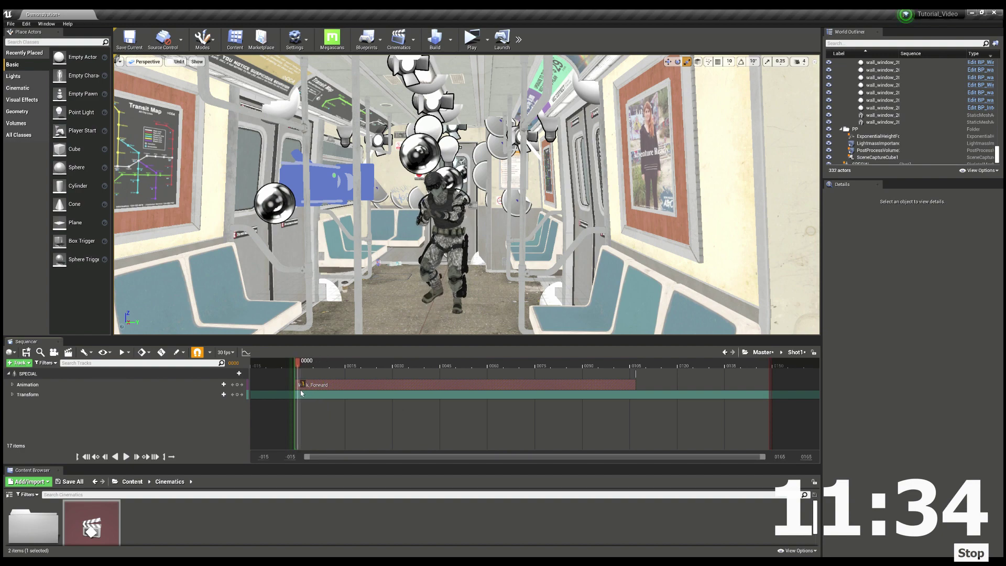
right_drag(462, 162, 423, 222)
mouse_move(440, 255)
right_down()
mouse_move(336, 246)
mouse_move(451, 252)
right_up()
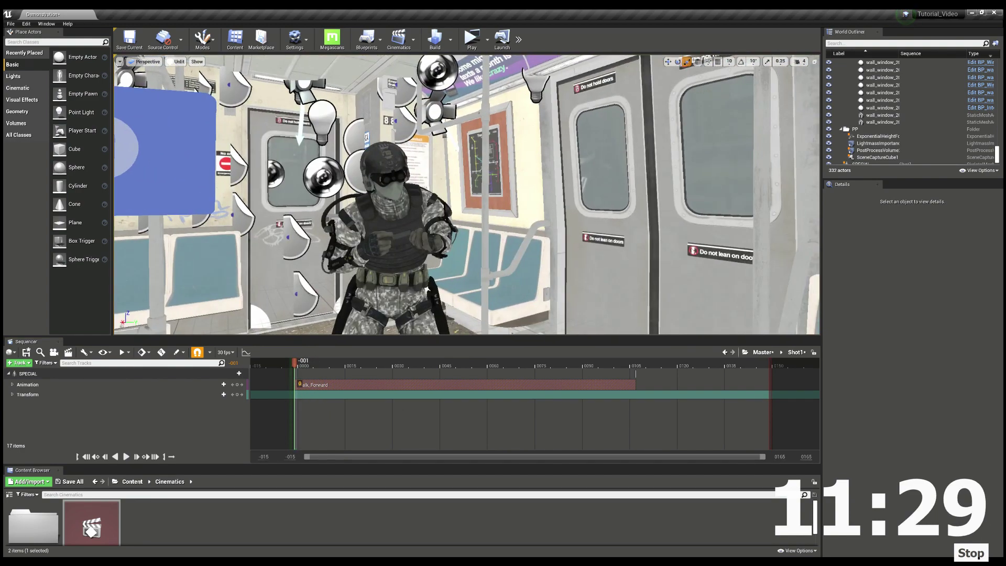
Place the SK_KA_Val_Y rifle mesh from FPS_Weapon_Bundle/Weapons/Meshes/KA_Val in front of the character
click(132, 481)
scroll(215, 535, down, 1)
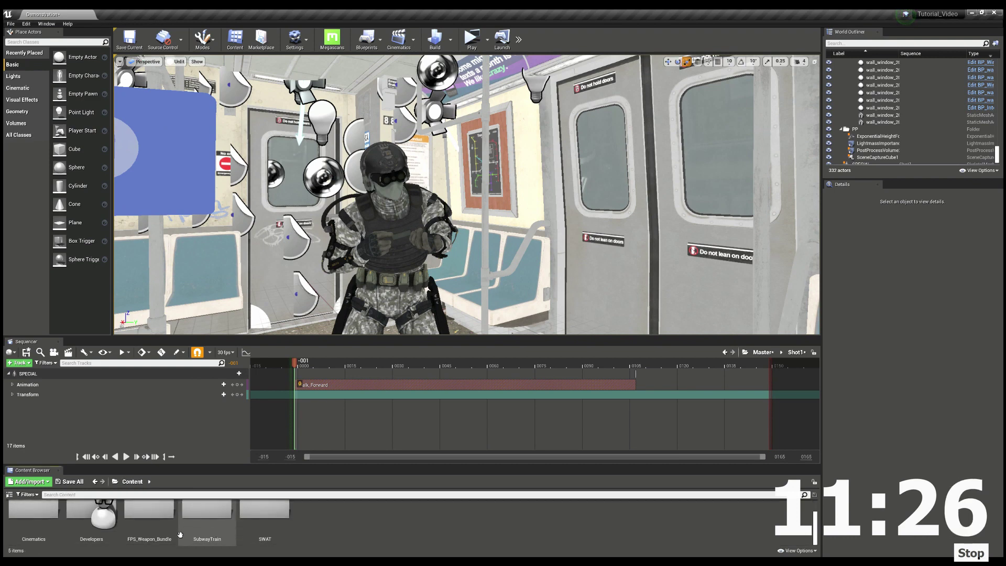
double_click(152, 525)
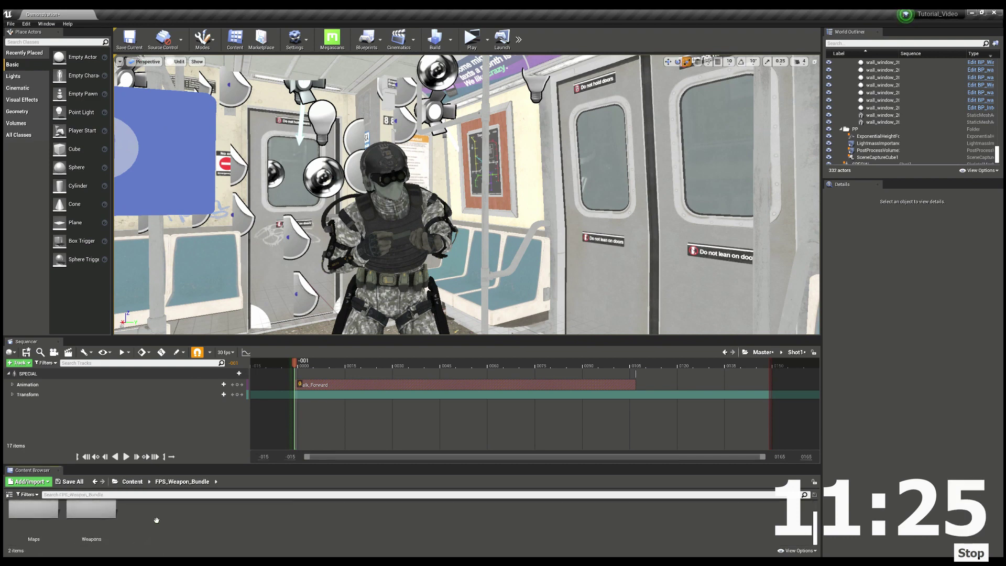
double_click(104, 524)
double_click(104, 524)
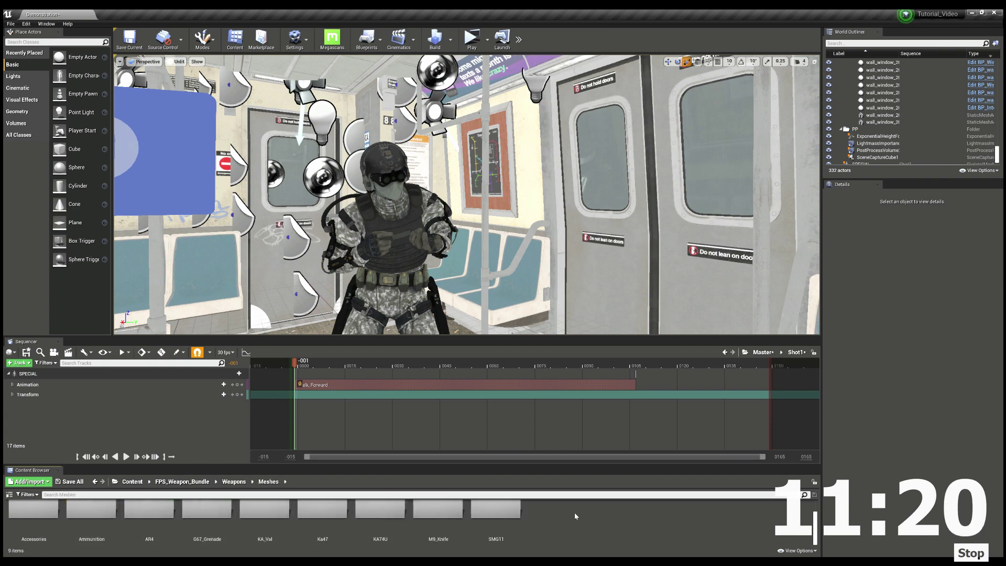
double_click(267, 530)
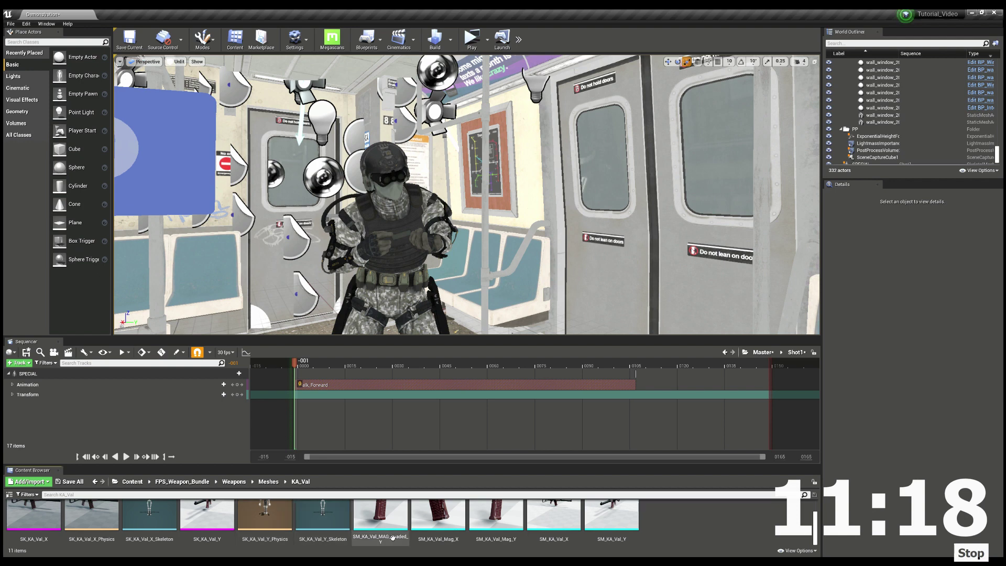
drag(207, 519, 418, 255)
Rotate and move the SK_KA_Val_Y rifle until it sits in the character's hands
key(e)
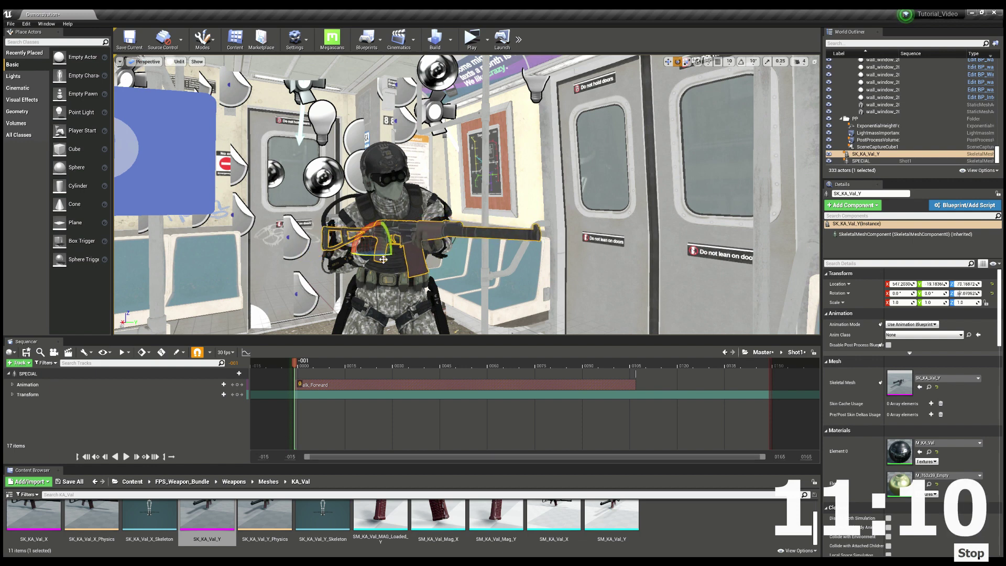
key(r)
mouse_move(377, 251)
mouse_down()
mouse_move(363, 241)
mouse_move(374, 245)
mouse_up()
key(f)
drag(585, 224, 586, 226)
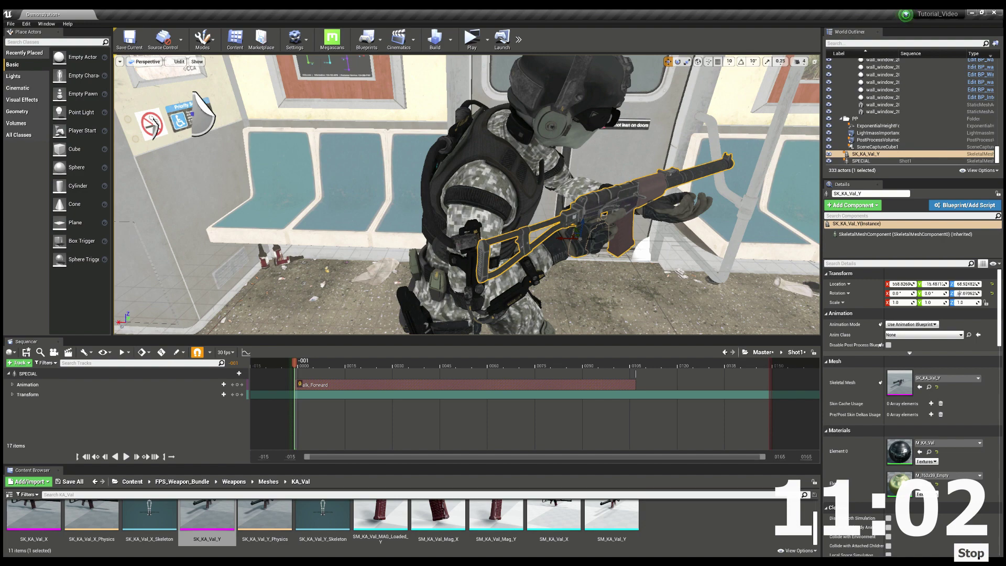
drag(578, 224, 572, 233)
key(1)
key(w)
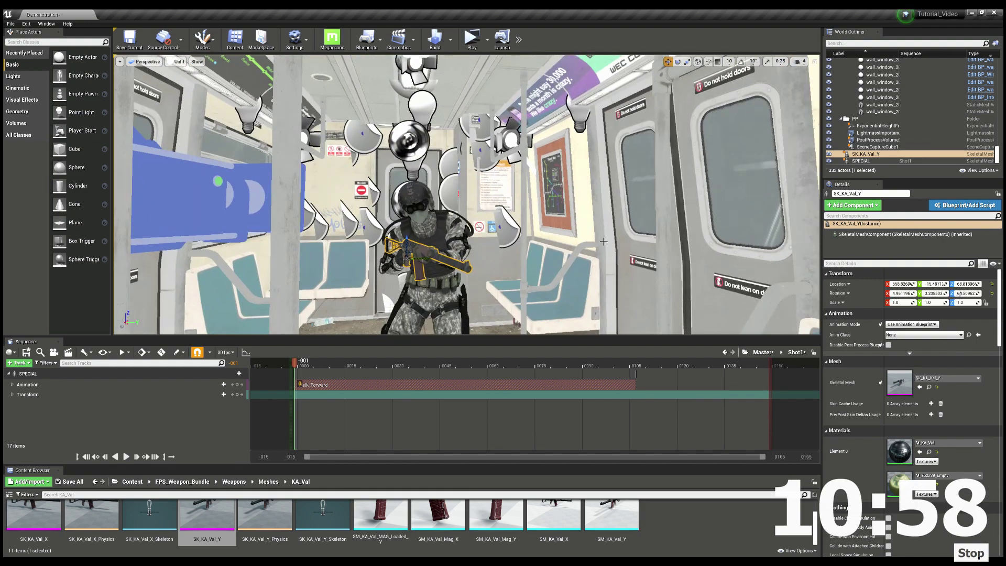
Attach the SK_KA_Val_Y rifle to the SPECIAL character as its child
click(604, 248)
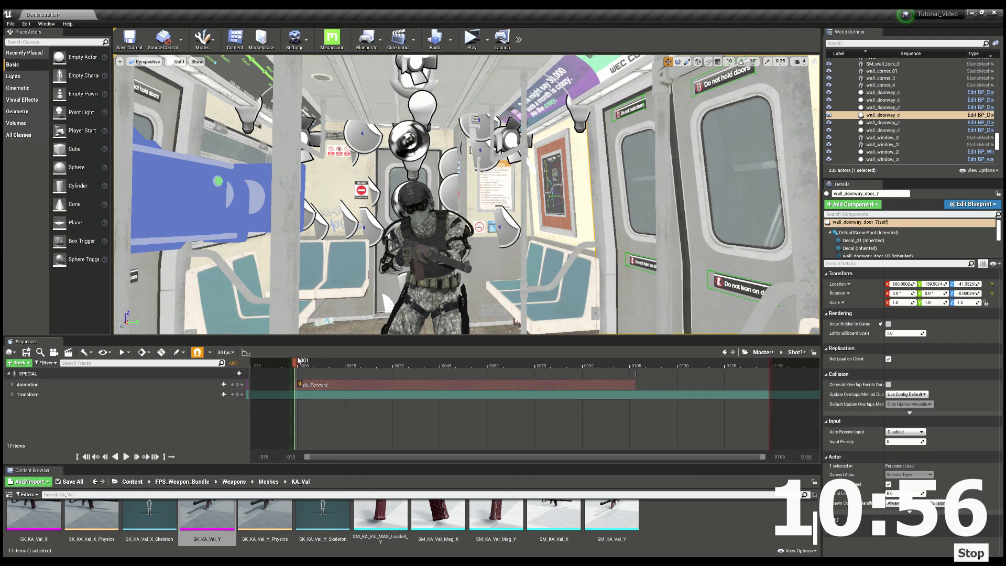
scroll(1004, 145, down, 2)
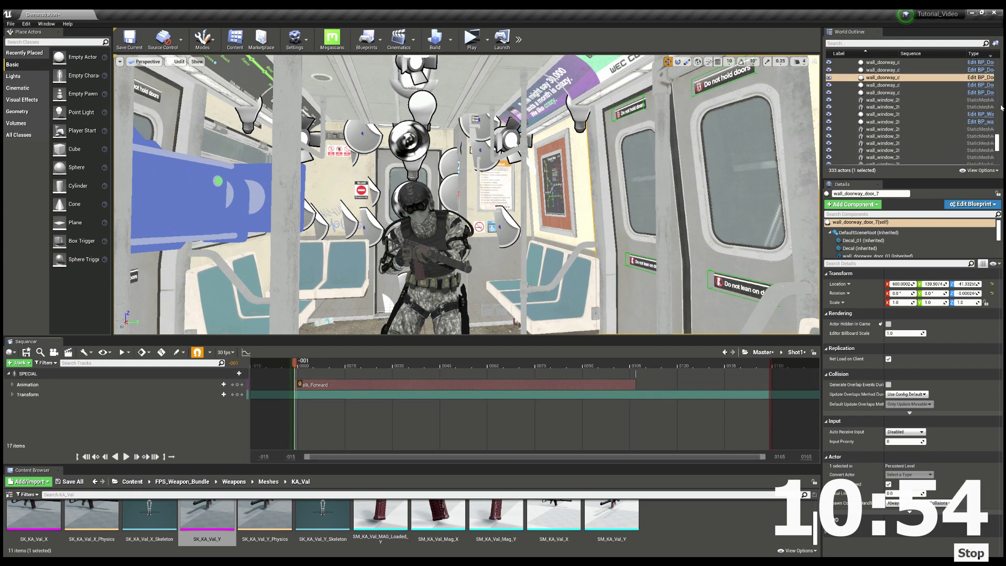
drag(998, 146, 998, 160)
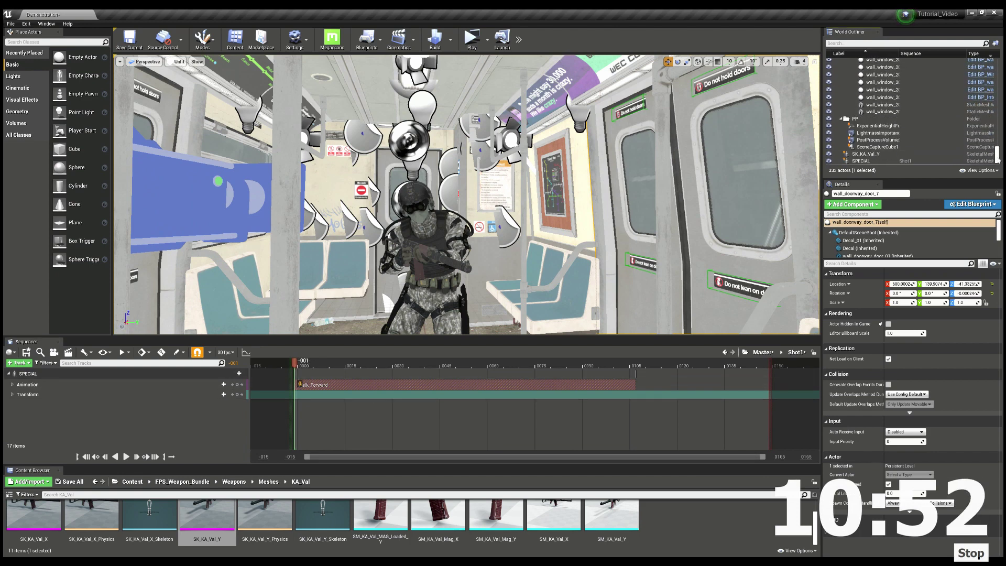
click(888, 162)
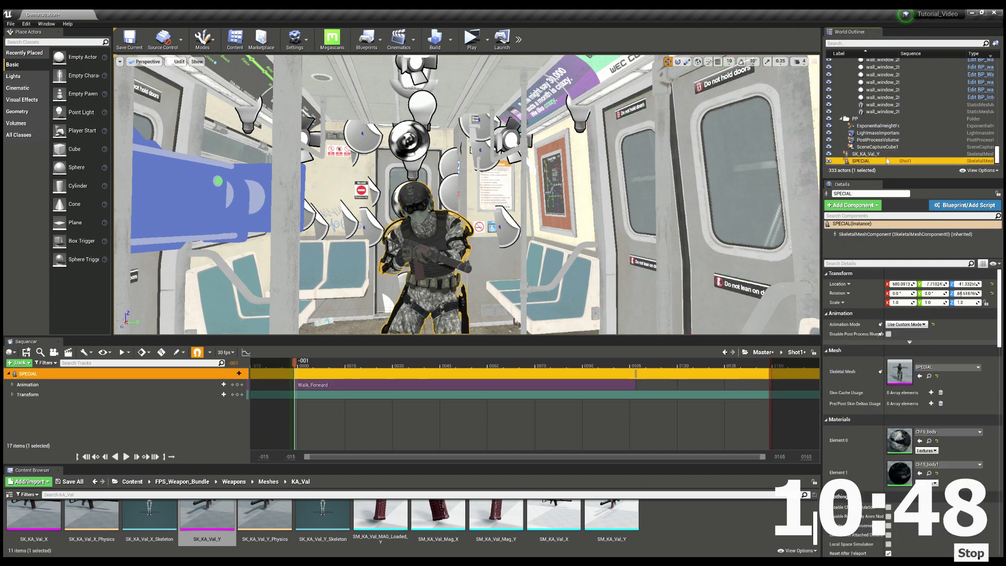
click(869, 154)
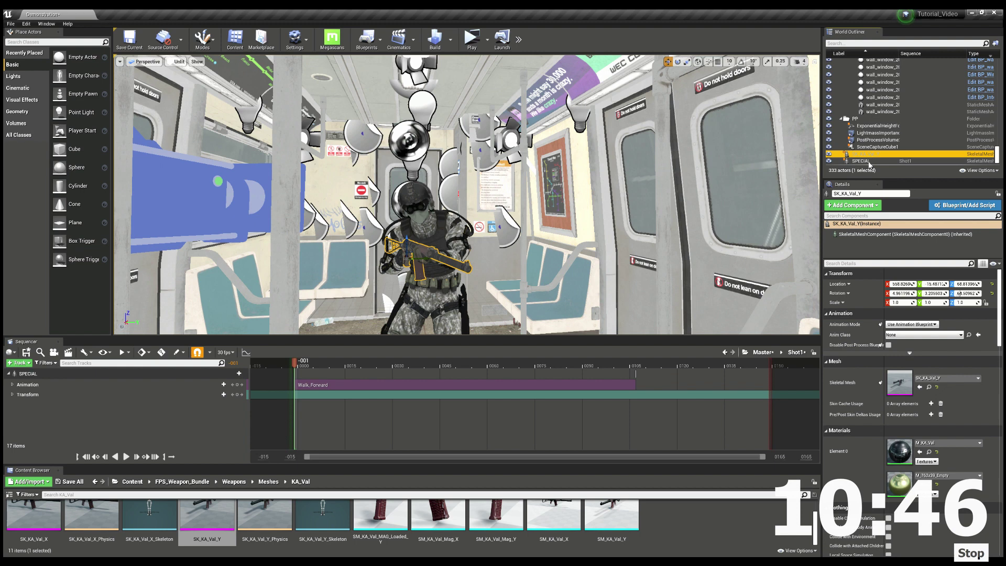
drag(869, 162, 868, 161)
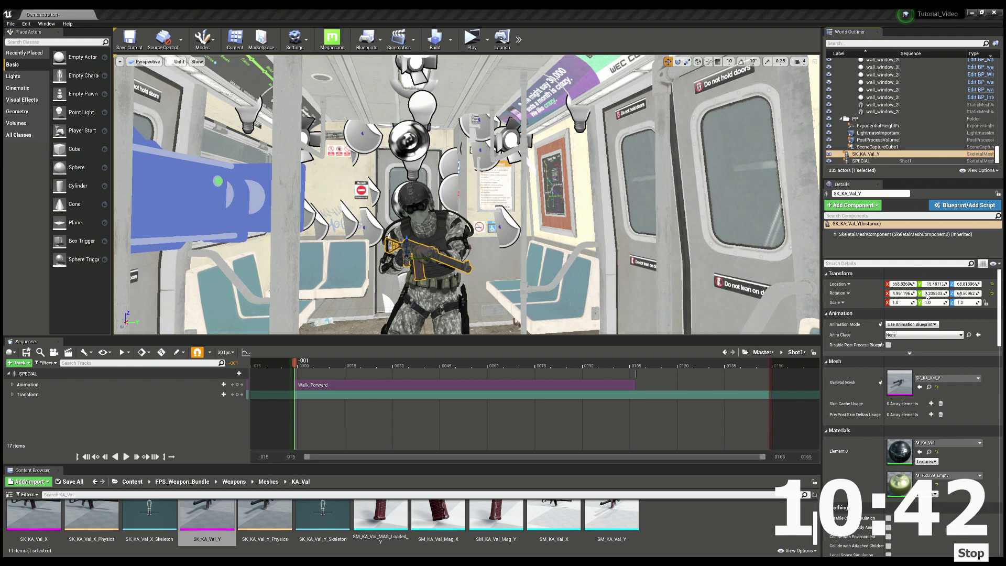
click(913, 308)
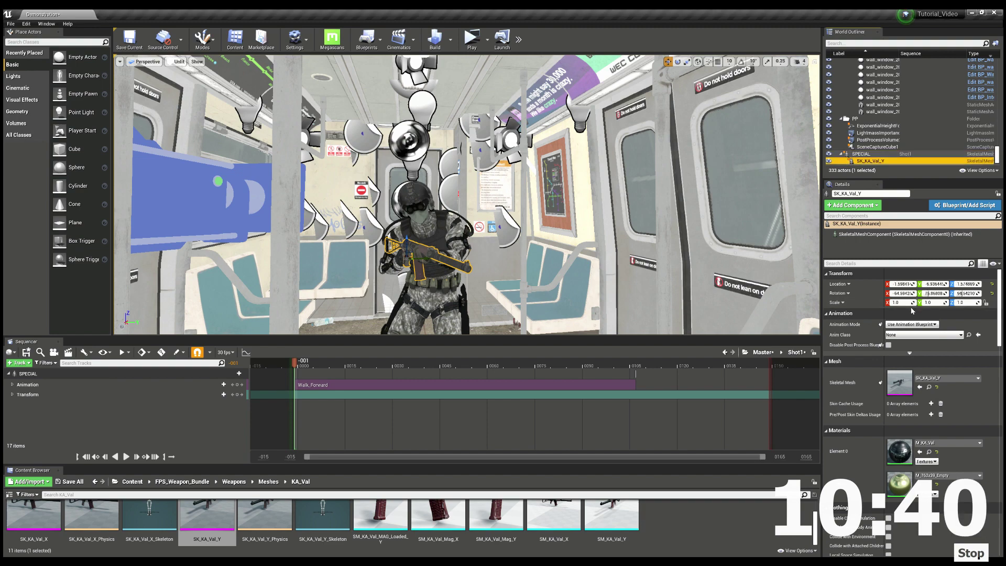
Scrub through the Walk_Forward animation to check how the attached rifle moves with the character
drag(294, 361, 355, 362)
right_drag(645, 187, 639, 268)
drag(353, 368, 405, 365)
Return to frame 0, frame the character frontally in game view, and create a cine camera for Shot1 from that view
click(301, 272)
right_drag(466, 216, 401, 231)
key(g)
right_drag(470, 210, 470, 192)
key(w)
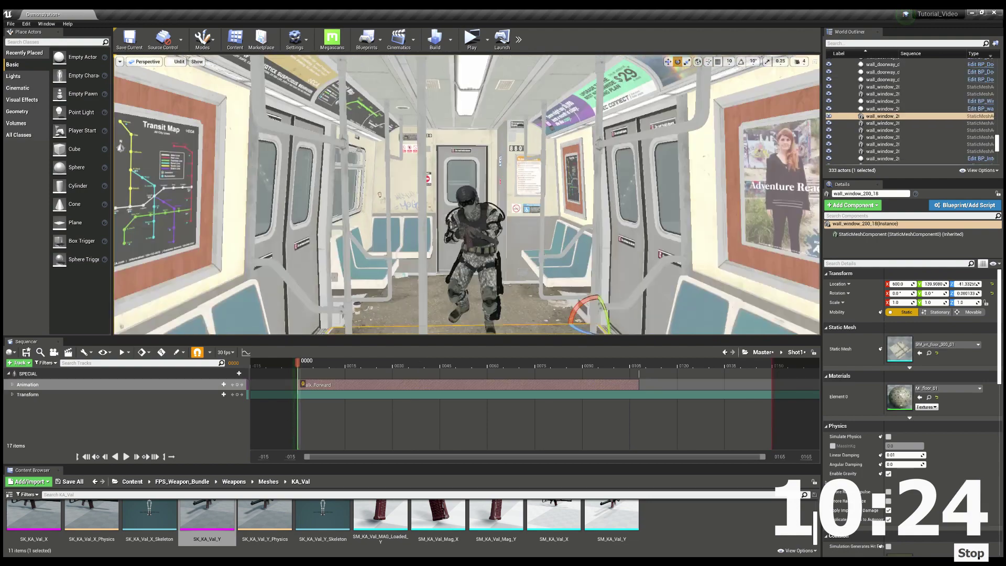
right_drag(470, 210, 474, 210)
key(a)
drag(499, 273, 542, 262)
key(q)
mouse_move(498, 273)
right_down()
mouse_move(485, 231)
mouse_move(498, 269)
mouse_move(506, 262)
right_up()
key(w)
key(s)
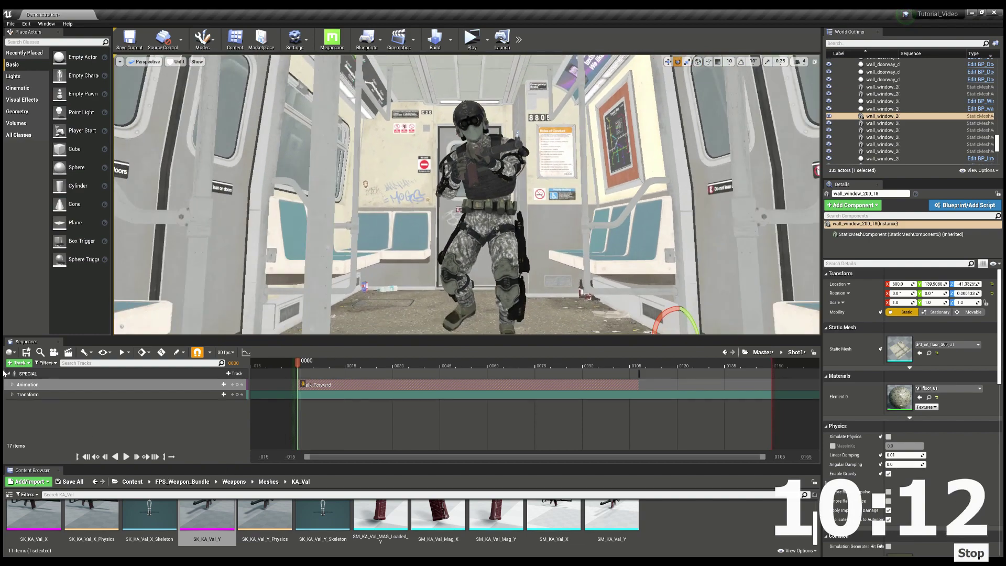
click(54, 352)
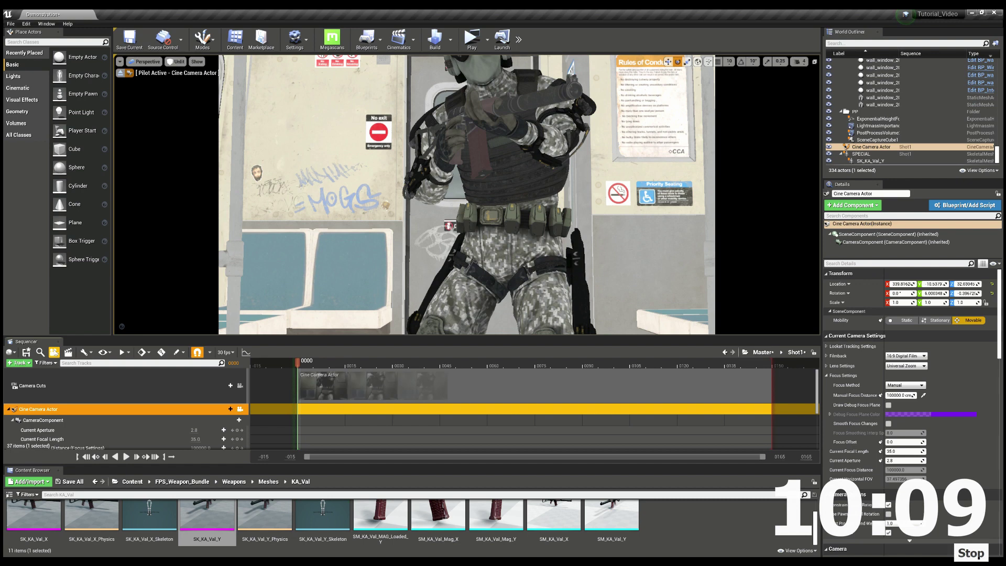
Try a 24 mm focal length on the cine camera's CameraComponent, and apply the 50mm Prime lens preset instead
click(87, 422)
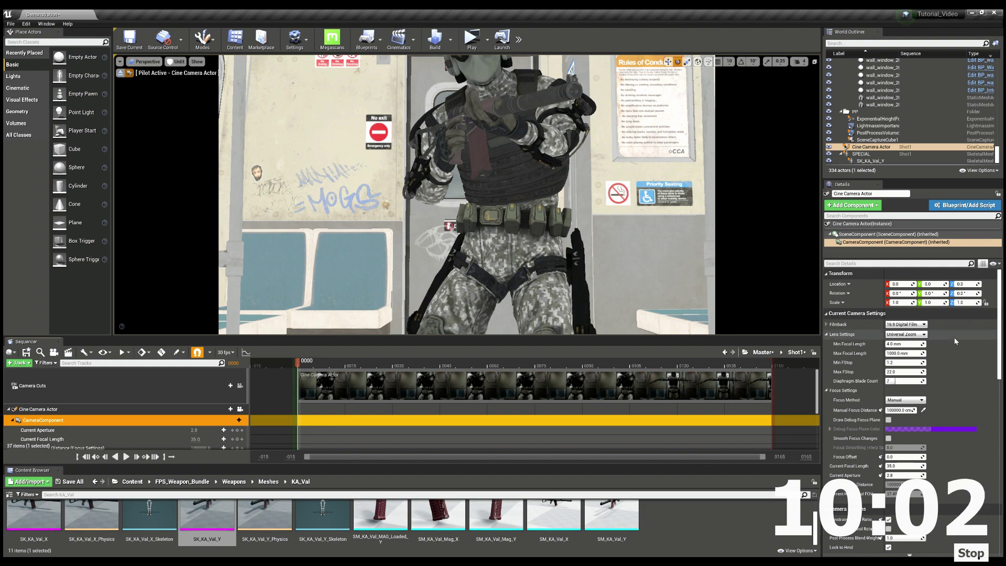
drag(900, 466, 930, 466)
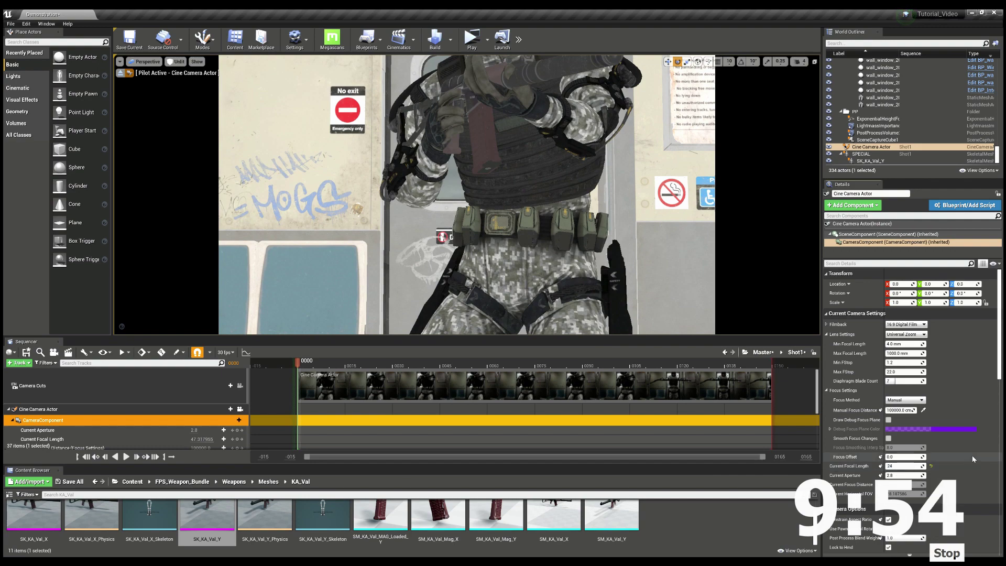
key(Return)
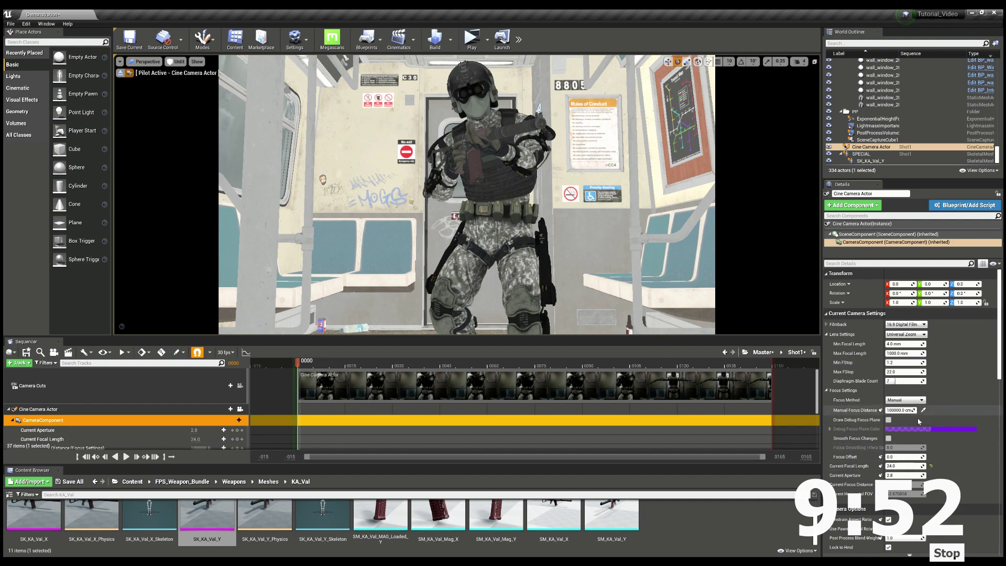
click(907, 335)
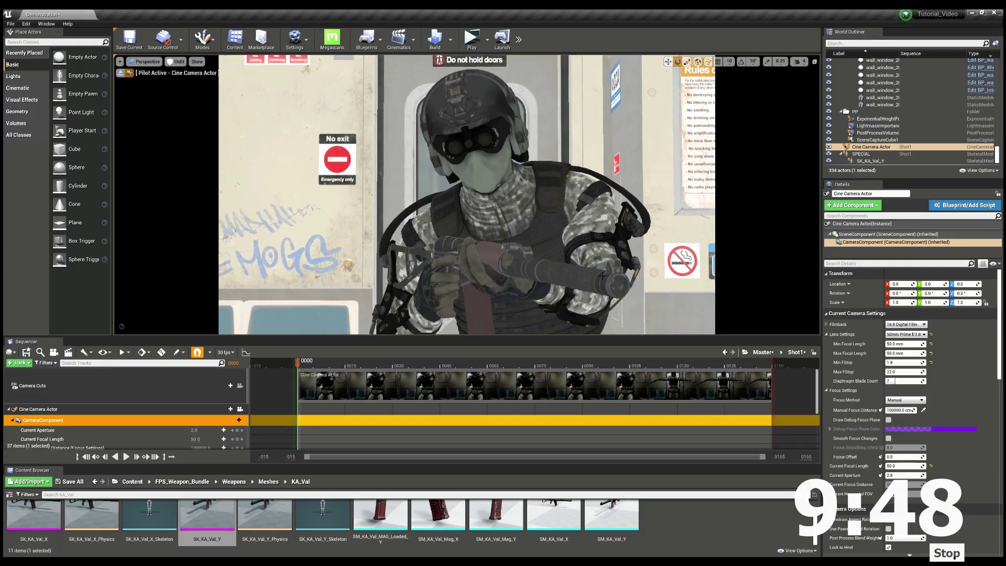
Reframe the piloted camera farther back behind the seats and poles, and key its Transform at frame 0
scroll(603, 275, down, 10)
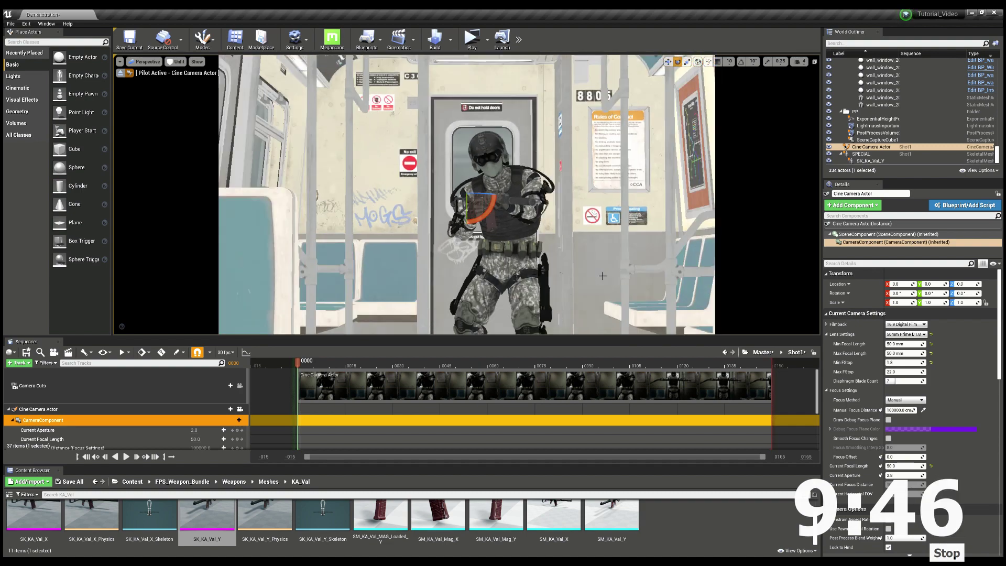
middle_drag(467, 194, 786, 293)
mouse_move(467, 194)
right_down()
mouse_move(419, 195)
mouse_move(446, 202)
mouse_move(414, 191)
mouse_move(503, 195)
mouse_move(467, 194)
right_up()
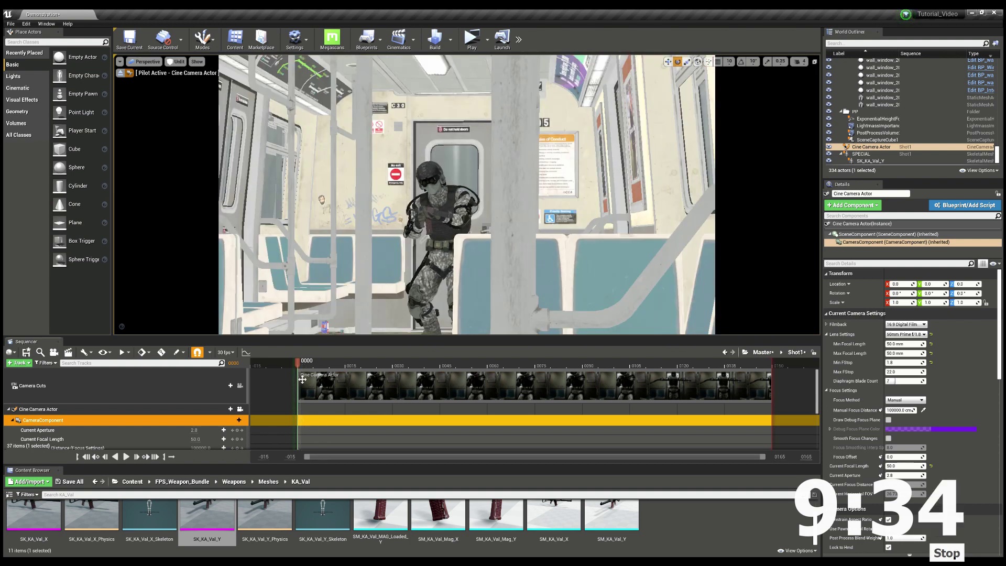
scroll(211, 433, down, 2)
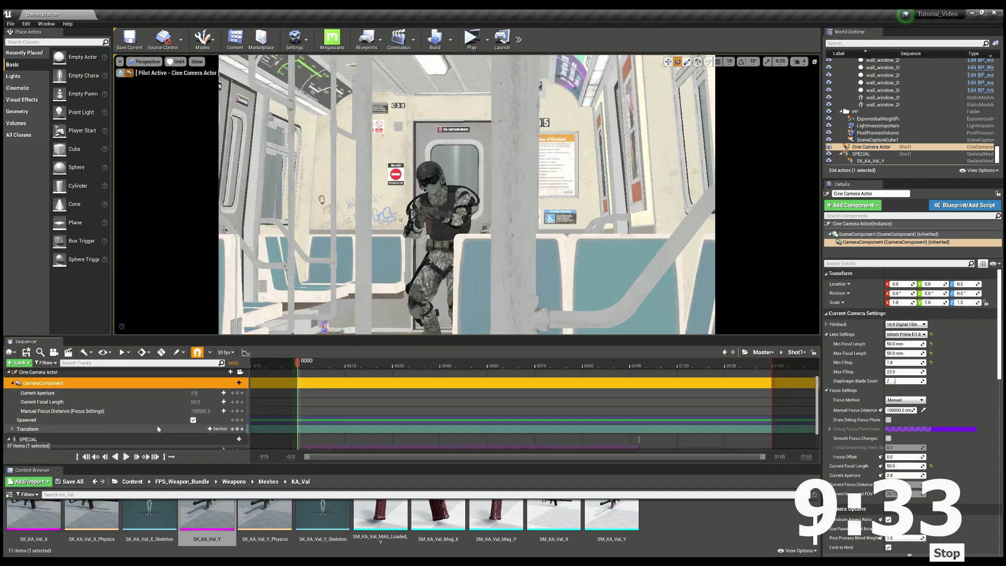
click(238, 429)
At frame 71, move the camera sideways and turn it toward the character, and key its Transform
drag(303, 365, 523, 370)
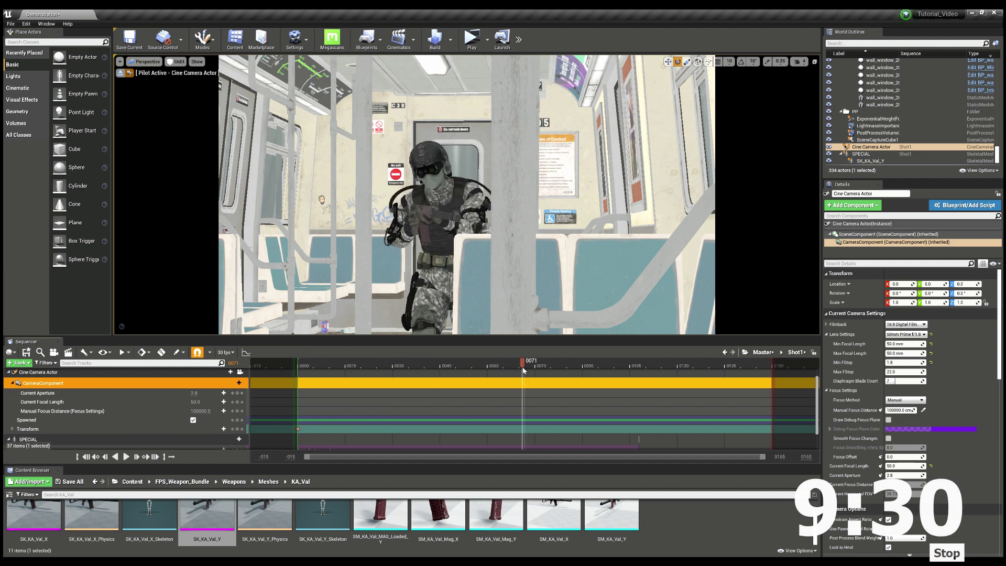
drag(367, 257, 375, 214)
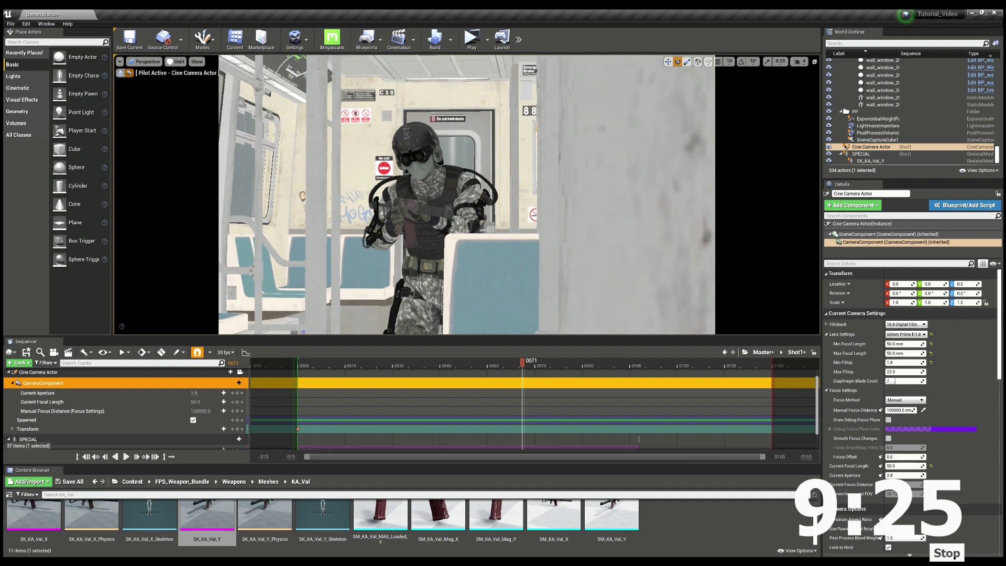
click(238, 429)
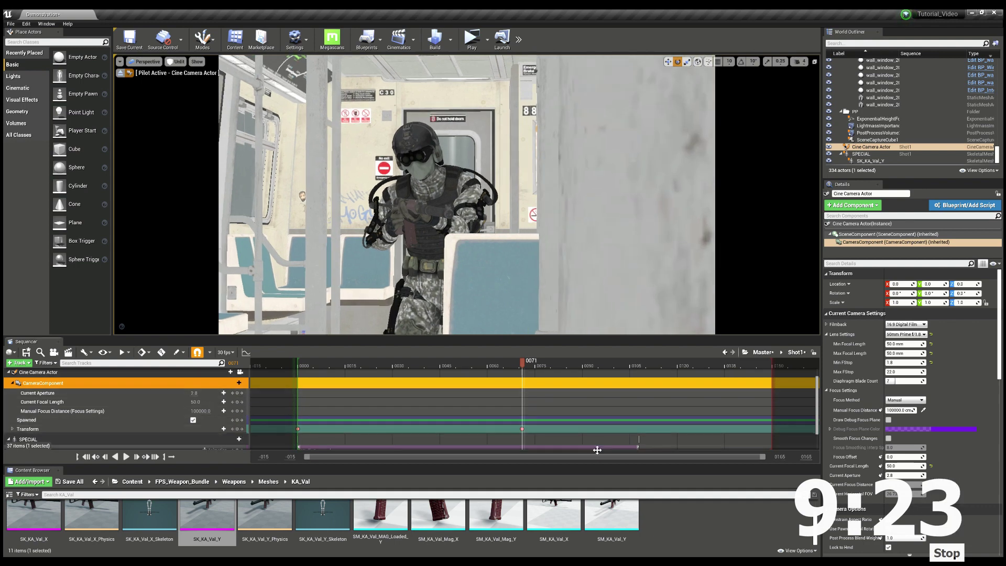
Set the camera's Transform keyframe at frame 71 to linear interpolation, and scrub the camera move from frame 0
click(523, 430)
key(4)
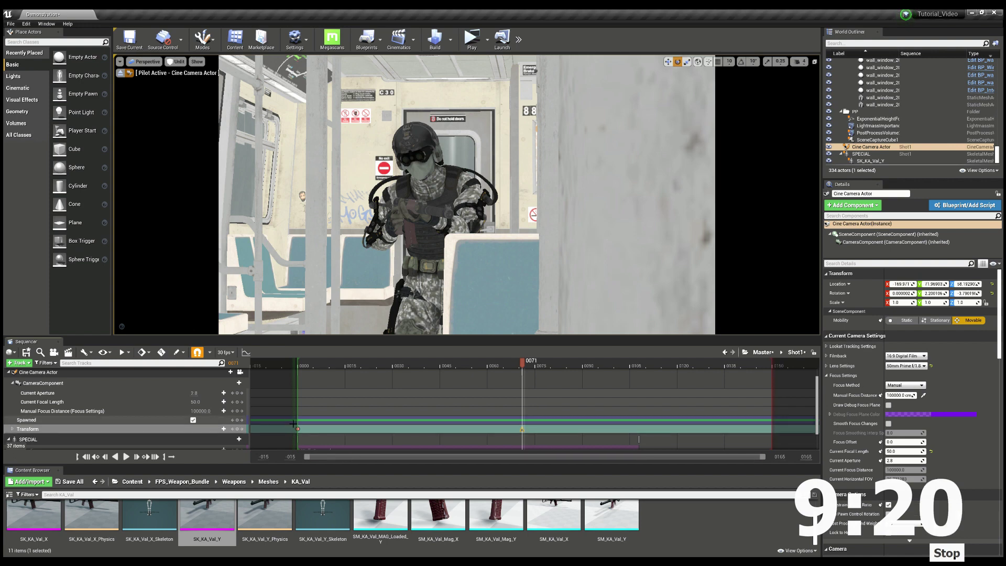
click(299, 431)
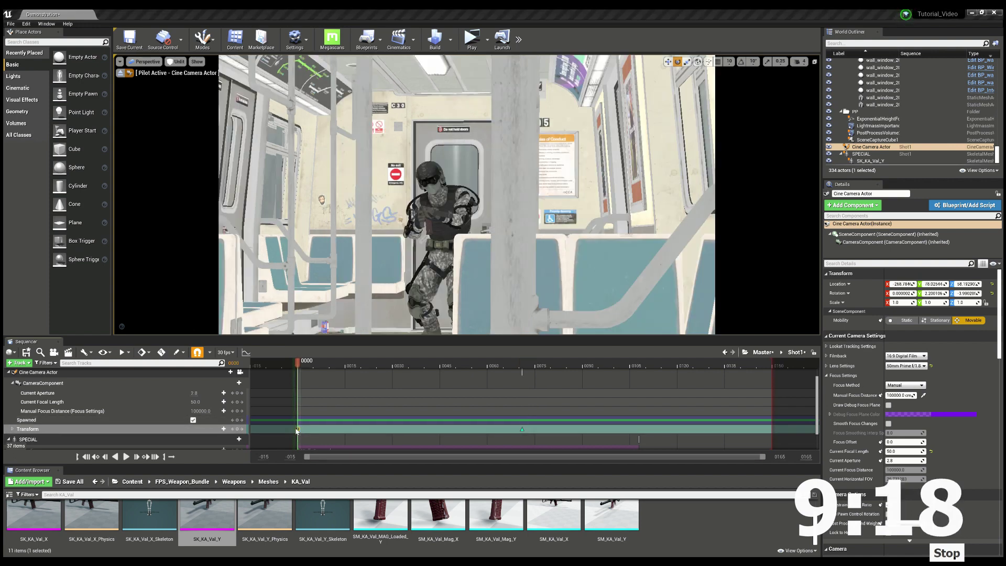
mouse_move(299, 365)
mouse_down()
mouse_move(342, 366)
mouse_move(299, 365)
mouse_up()
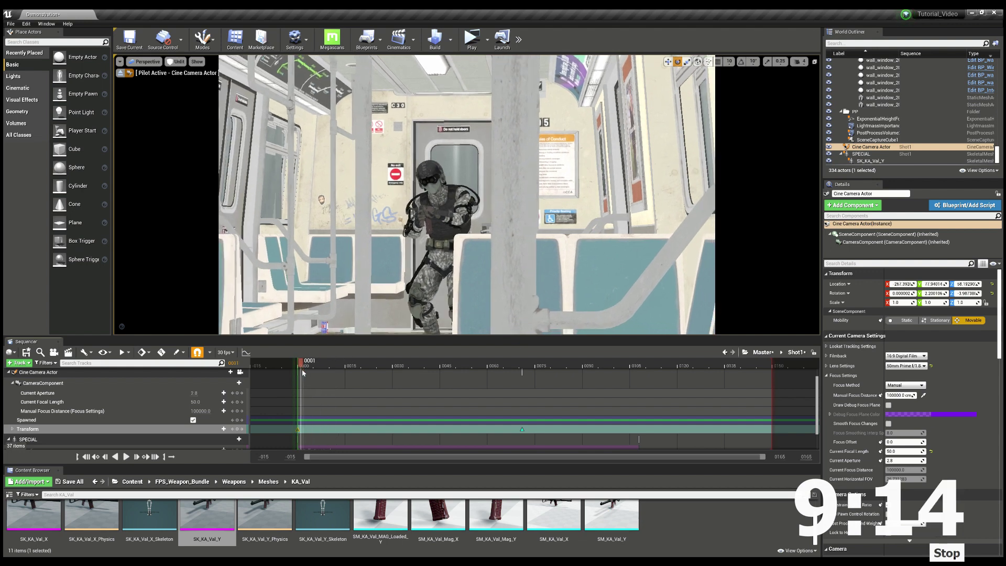
Play back Shot1's camera move through both the piloted camera and the free viewport, and return to frame 0
key(space)
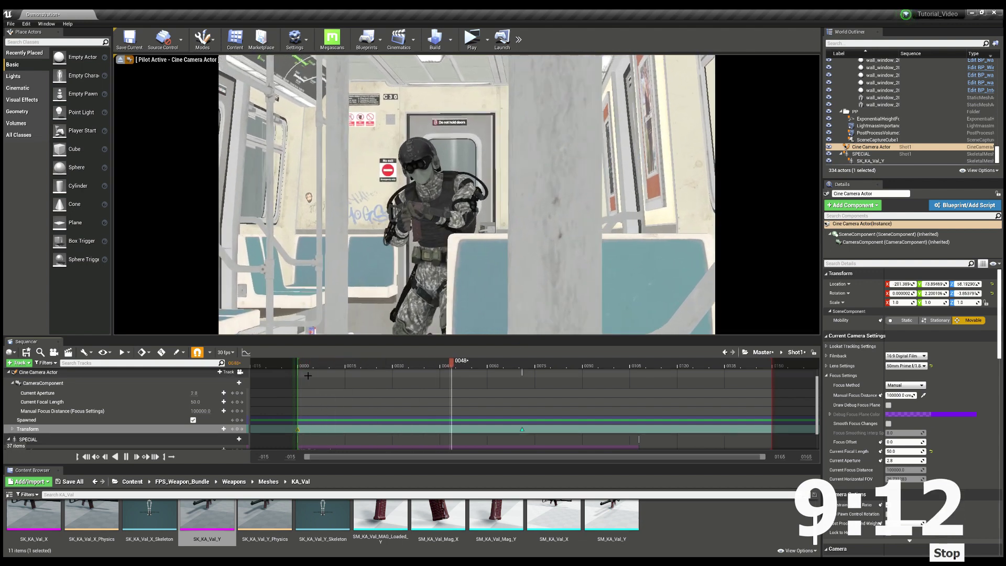
key(space)
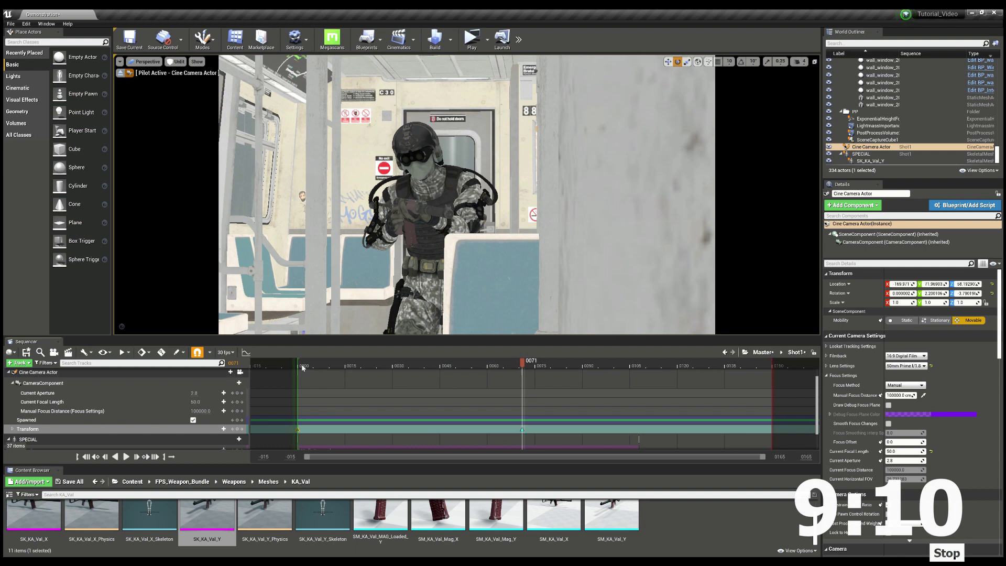
click(303, 365)
key(space)
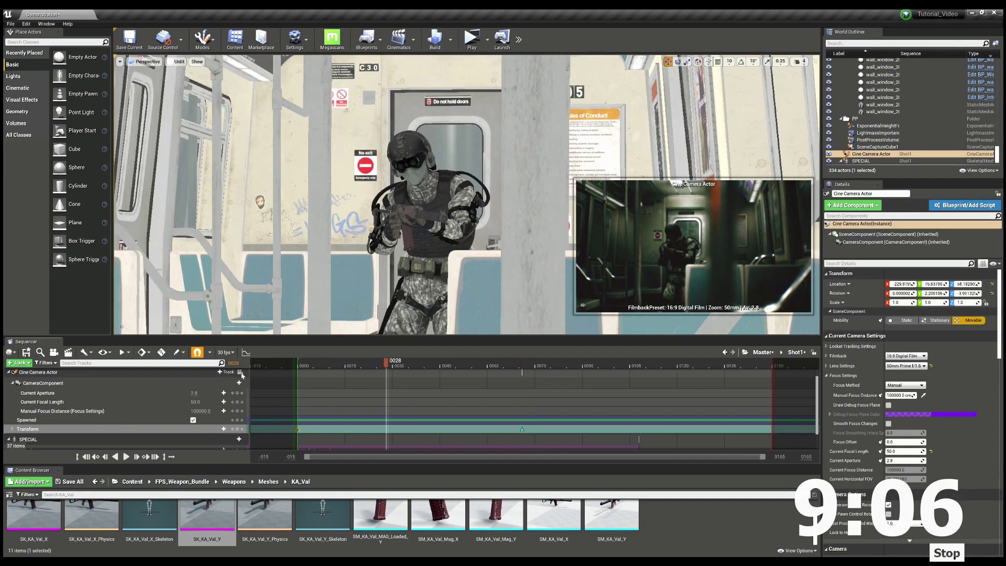
key(space)
click(297, 366)
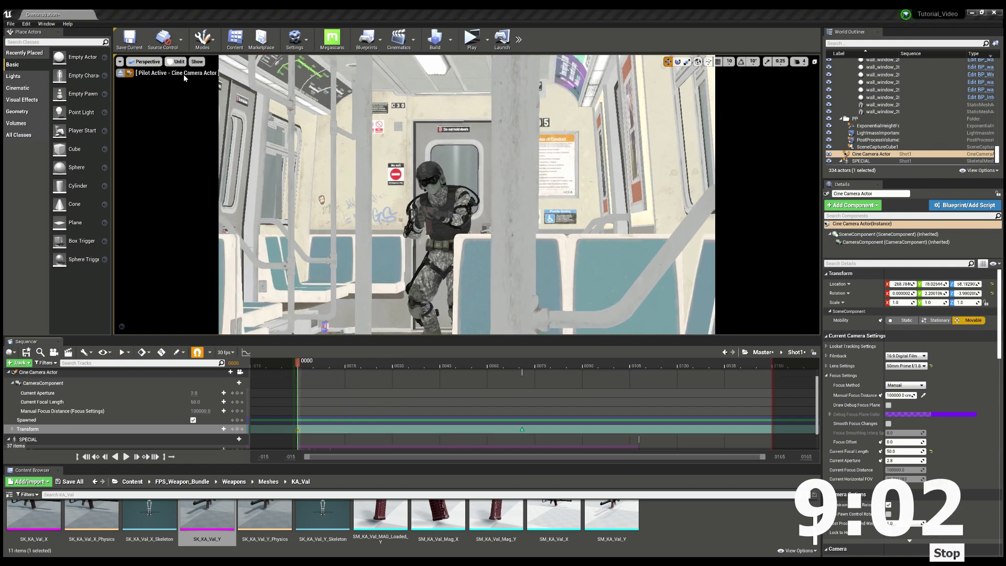
In Lit view, use the debug focus plane to set Manual Focus Distance to about 826.8 on the soldier, and key it at frame 0
key(alt+4)
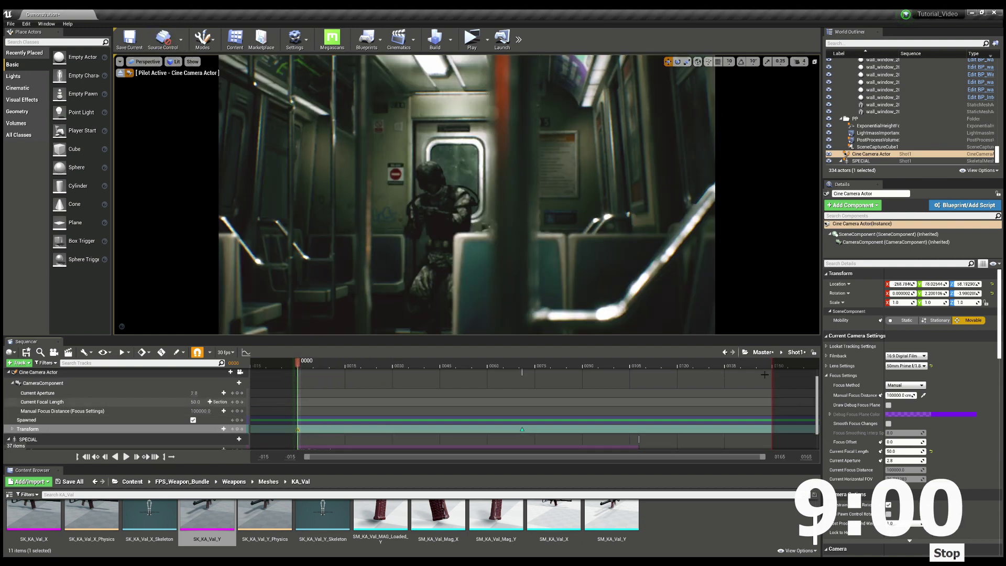
click(889, 406)
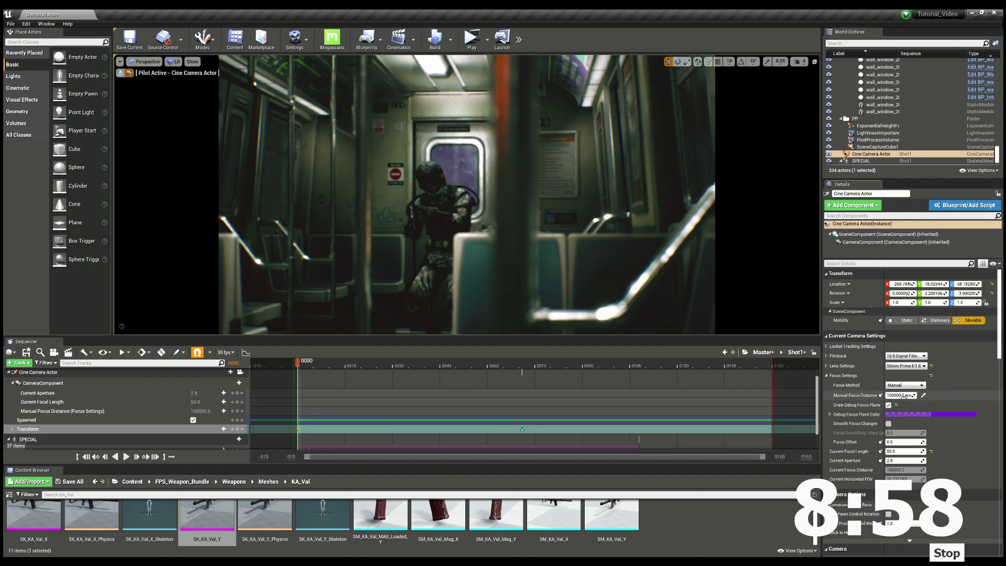
mouse_move(900, 396)
mouse_down()
mouse_move(874, 395)
mouse_move(884, 395)
mouse_up()
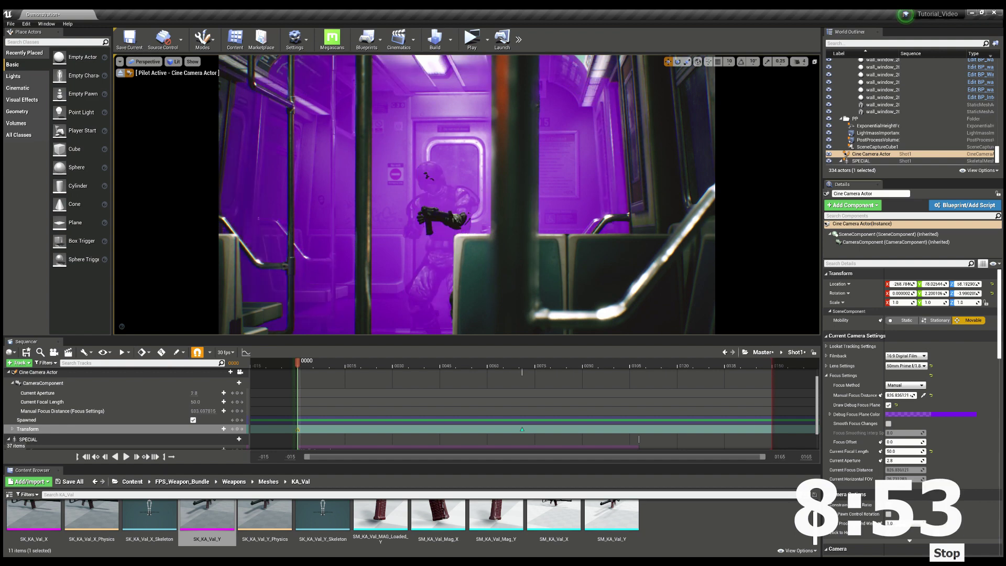
click(890, 405)
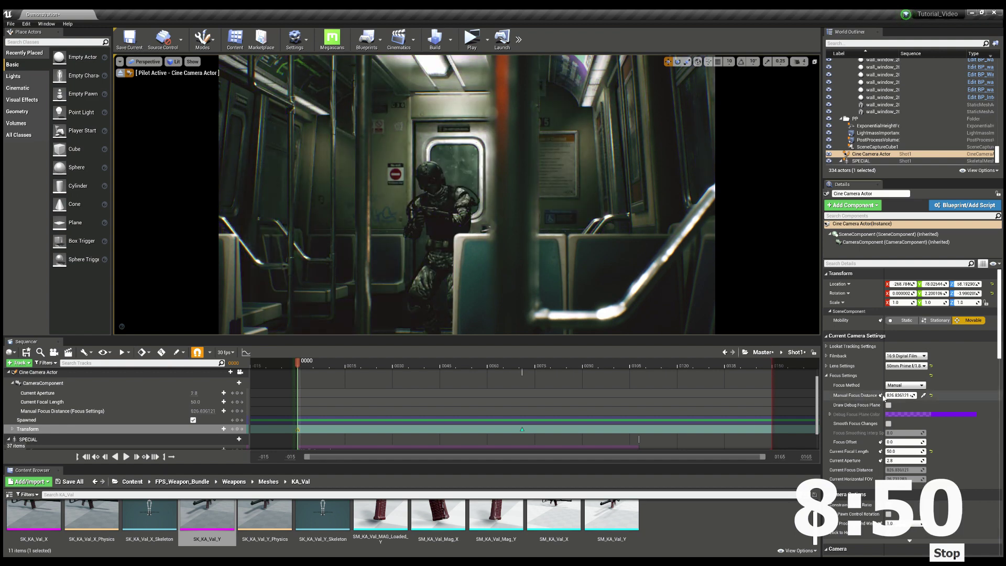
click(882, 396)
At frame 71, refocus on the soldier with a Manual Focus Distance of about 442.6, and key it with linear interpolation
drag(300, 363, 525, 376)
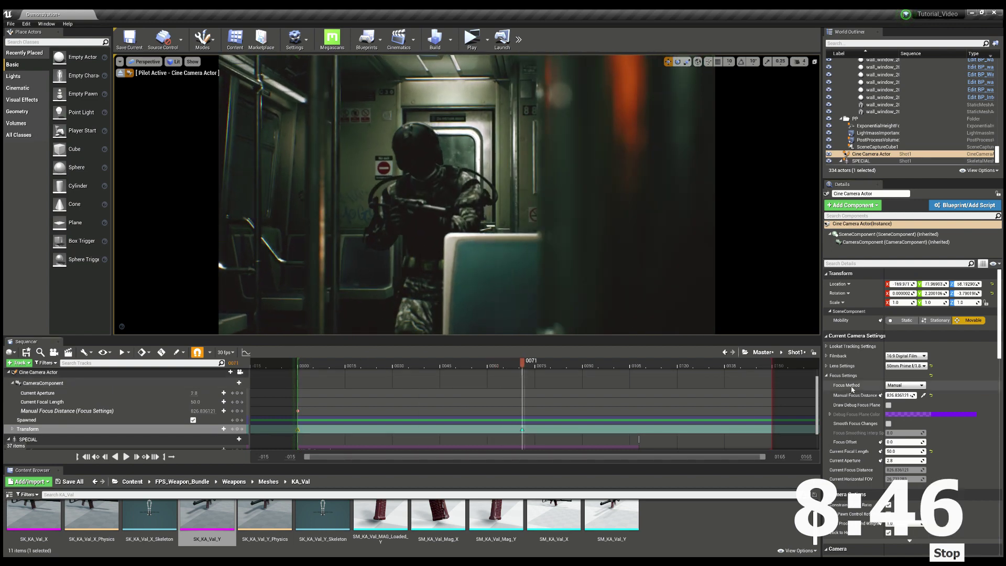
click(889, 405)
drag(901, 395, 865, 396)
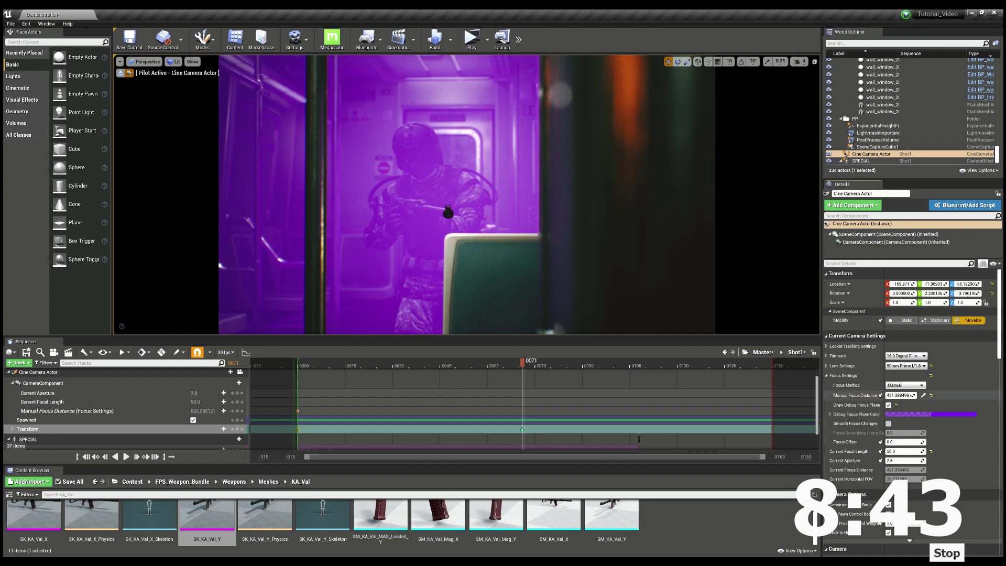
click(881, 396)
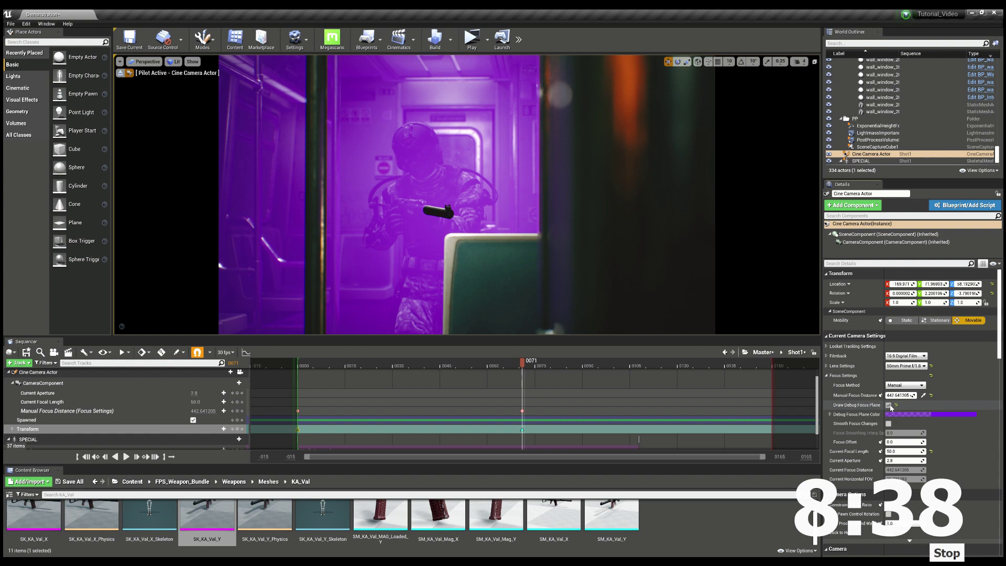
click(890, 406)
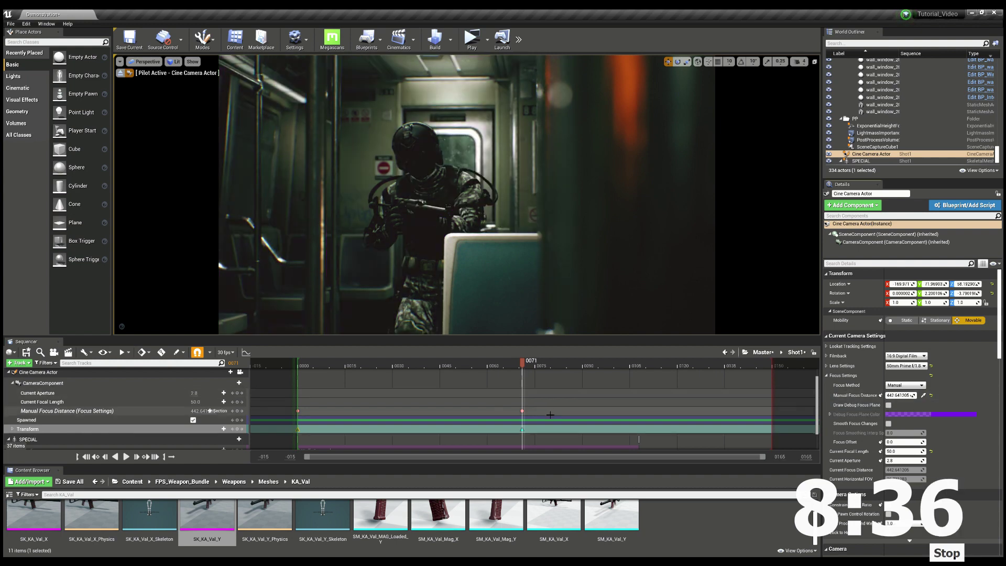
click(523, 412)
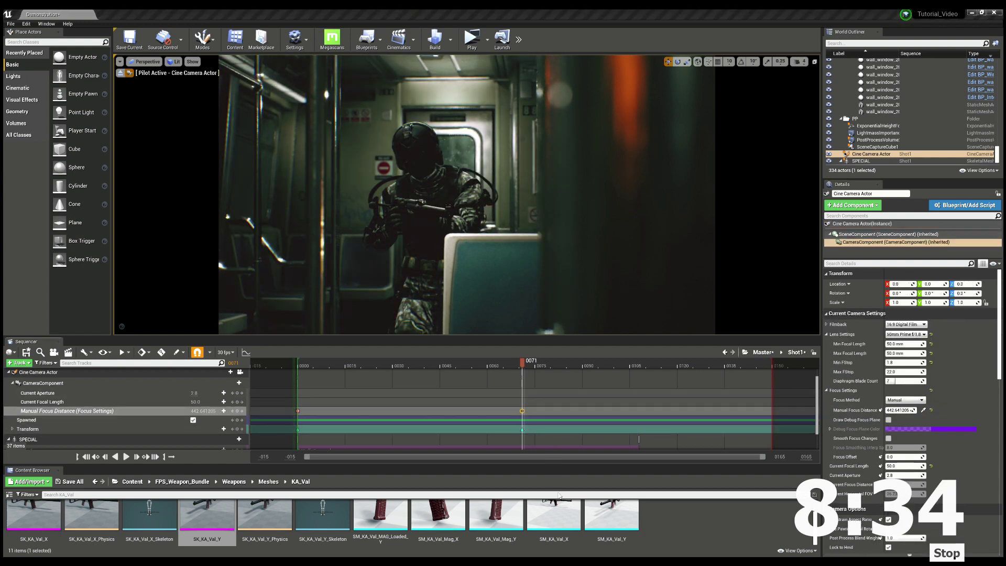
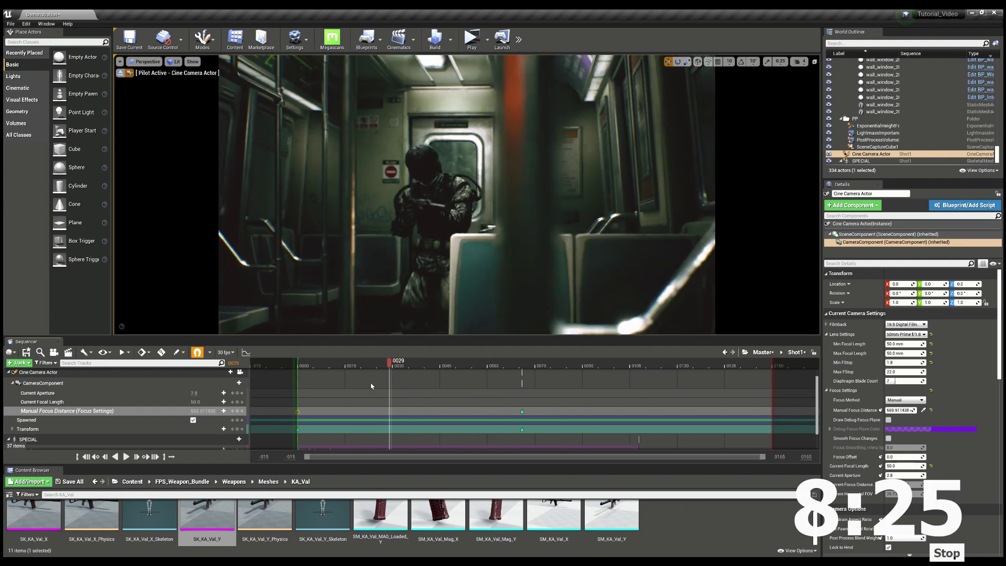
Play back Shot1 to review the focus pull together with the camera move
key(space)
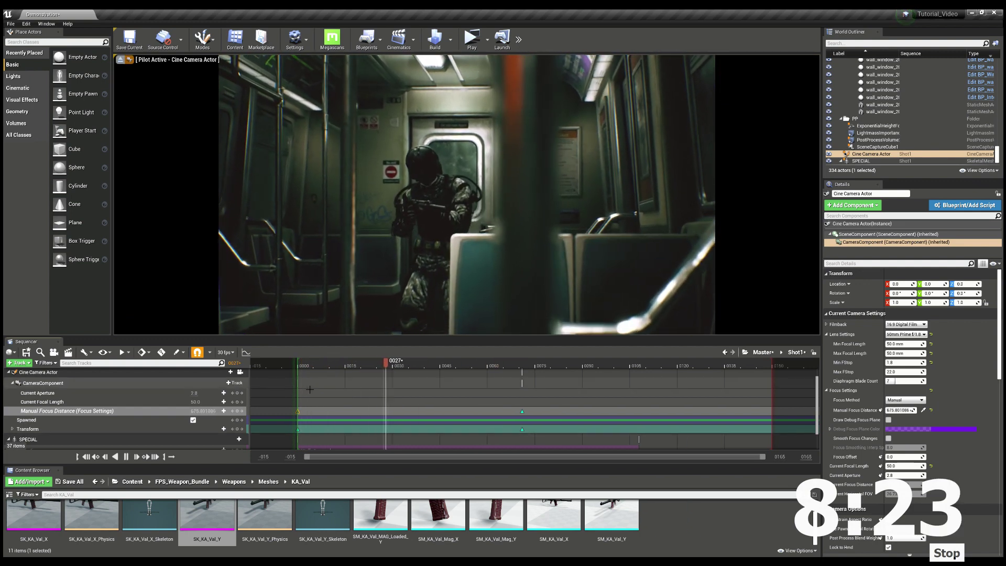
key(space)
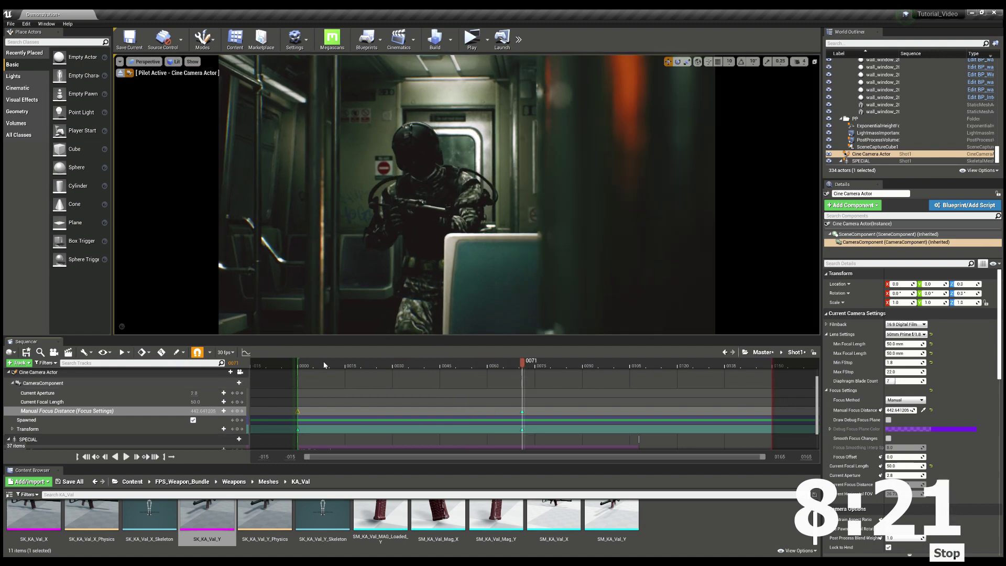
click(303, 362)
key(space)
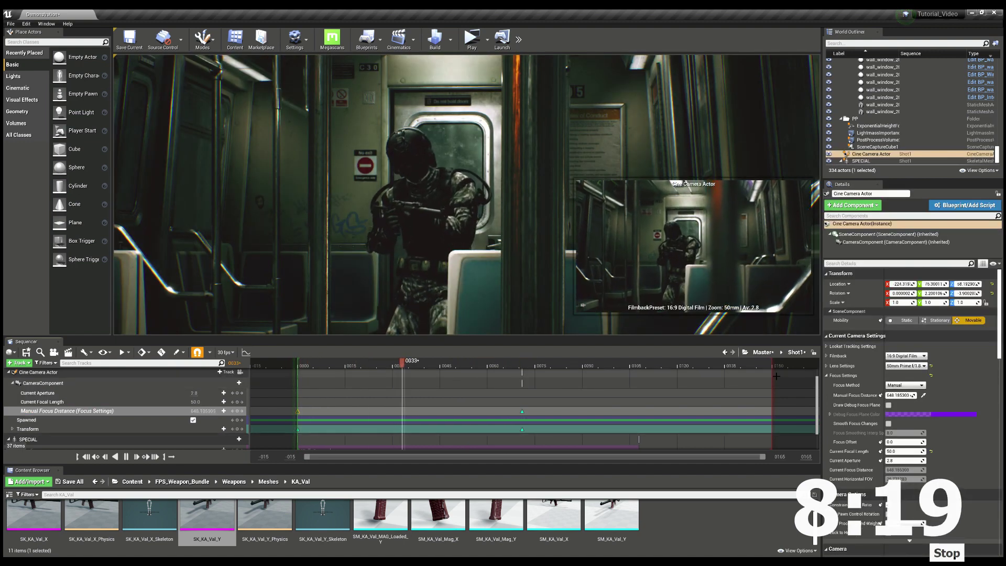
key(space)
In the Master sequence, extend the playback range and place a duplicate of Shot1 right after it as Shot2
click(763, 352)
scroll(442, 391, down, 5)
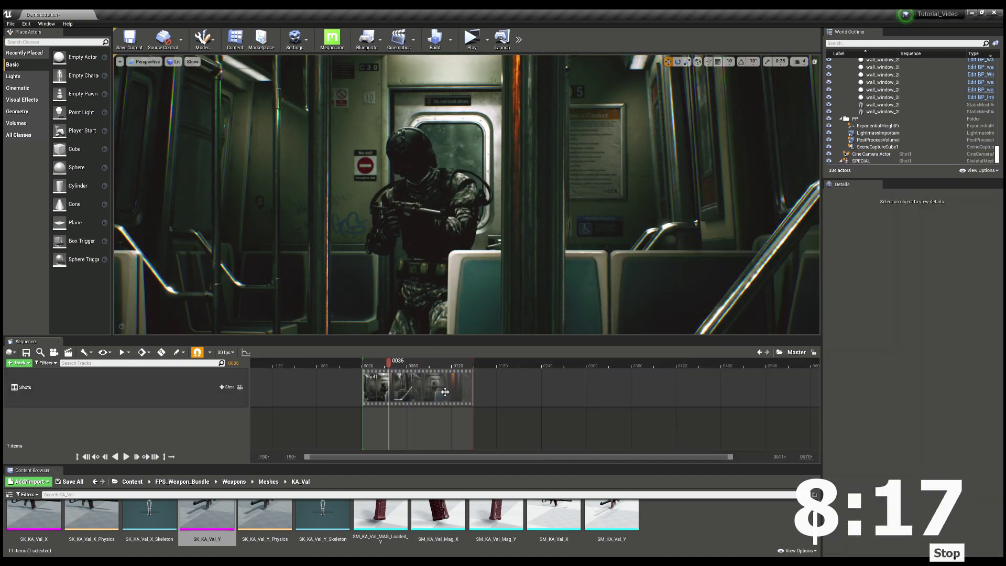
drag(504, 364, 777, 374)
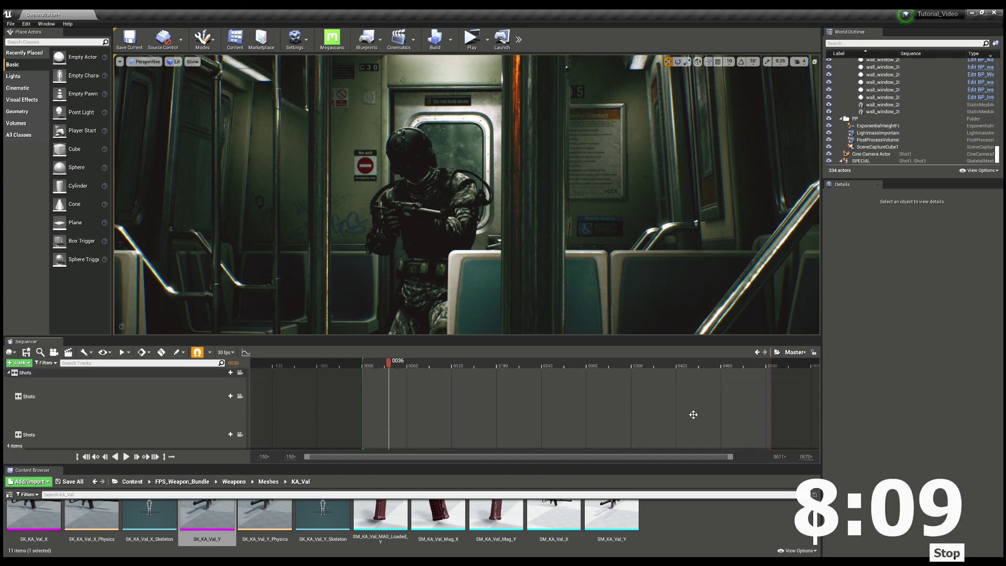
drag(421, 433, 543, 408)
Open Shot2 and delete the cine camera's focus distance and Transform keyframes at frames 0 and 71
double_click(537, 394)
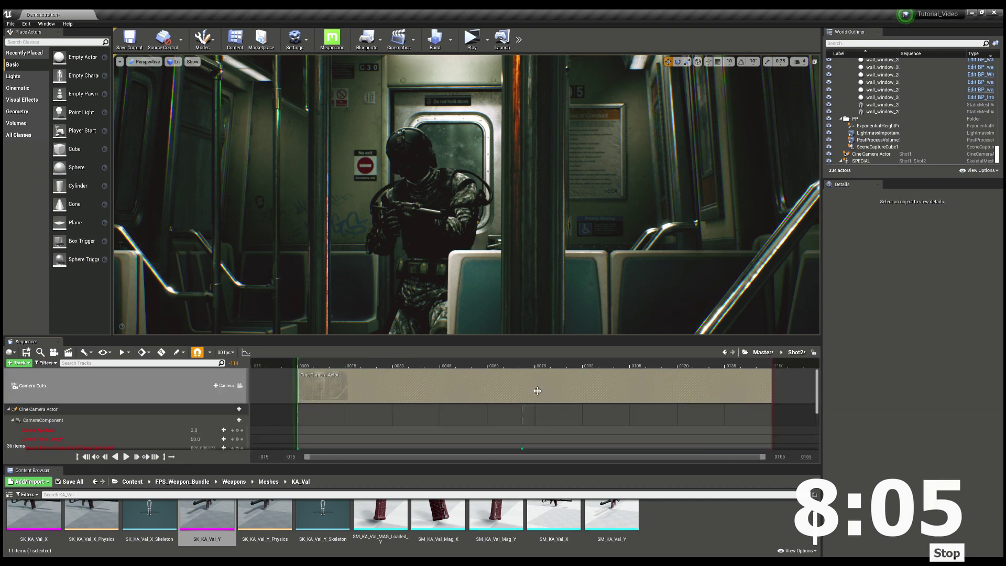
click(148, 421)
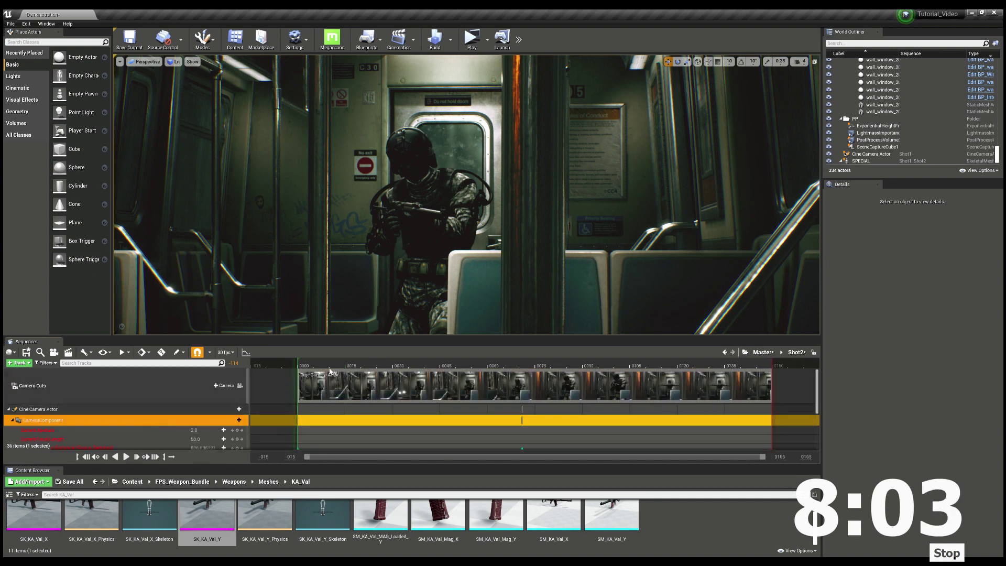
click(311, 366)
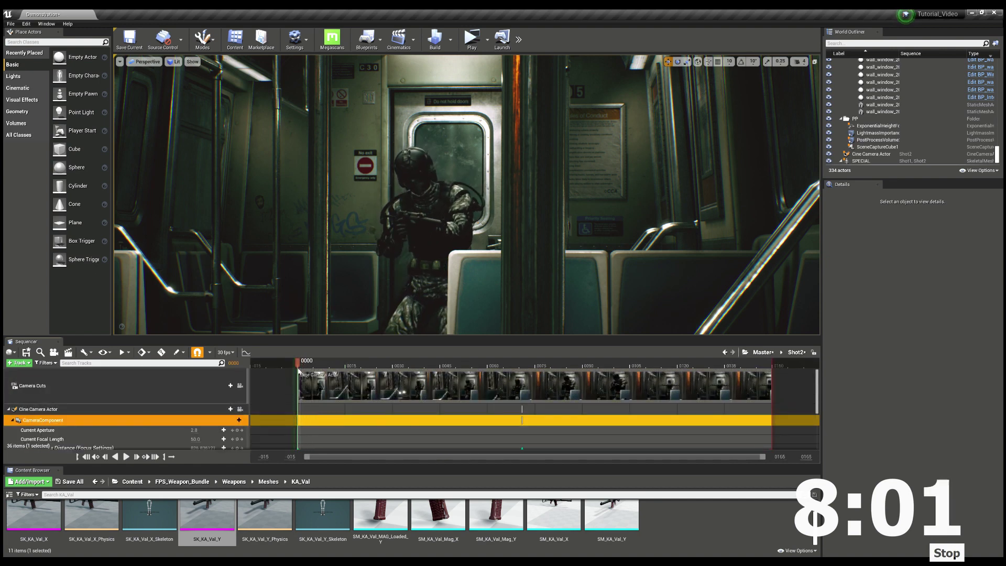
scroll(302, 404, down, 5)
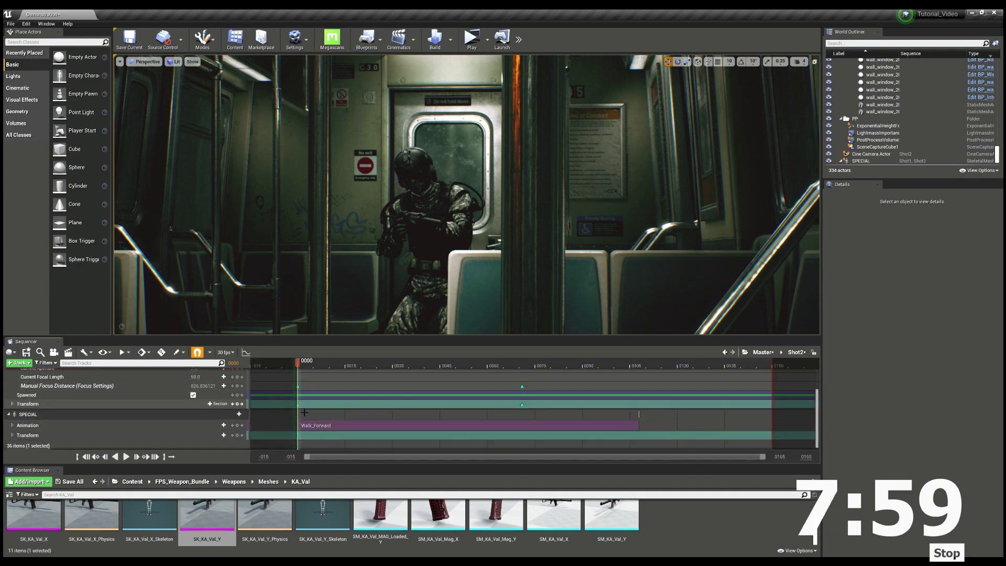
click(301, 389)
key(Delete)
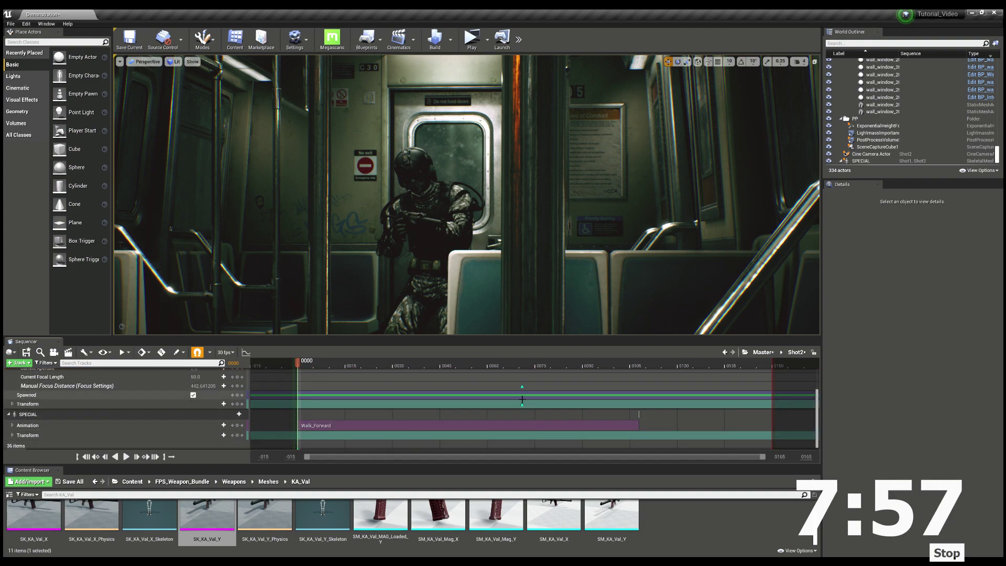
click(524, 366)
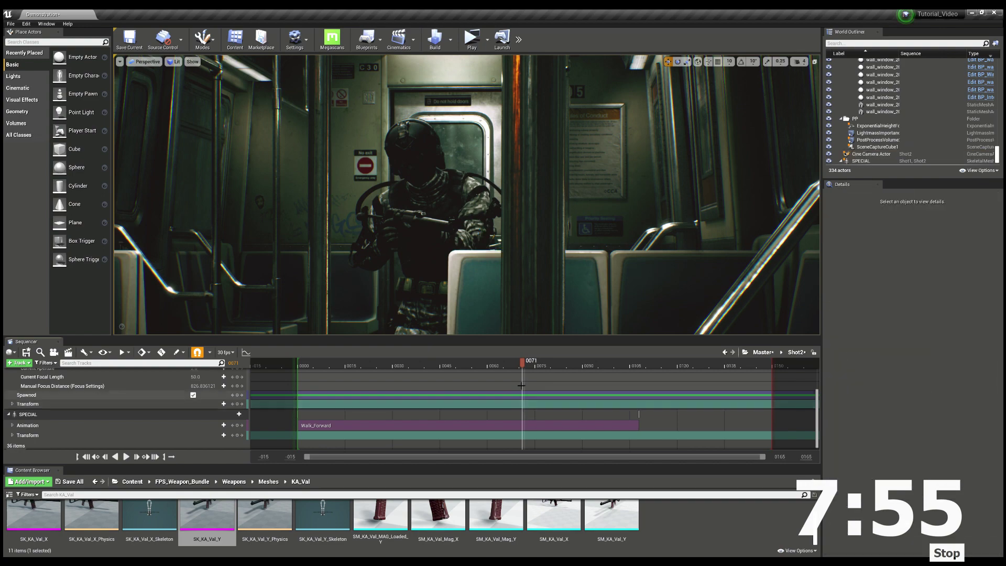
Pilot Shot2's cine camera at frame 15 and reframe it close behind the soldier, looking down the train aisle
drag(526, 366, 346, 366)
scroll(209, 403, up, 5)
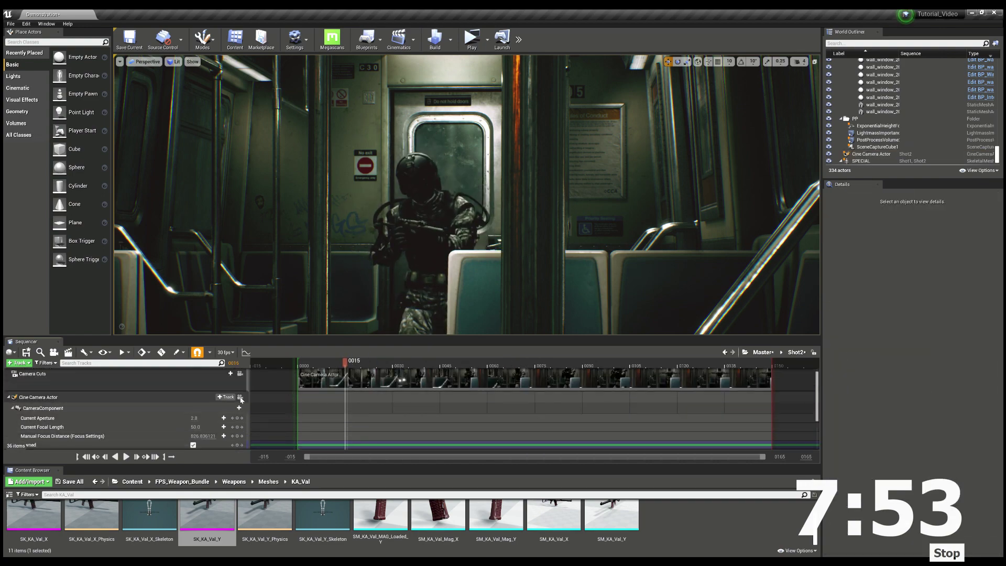
click(241, 396)
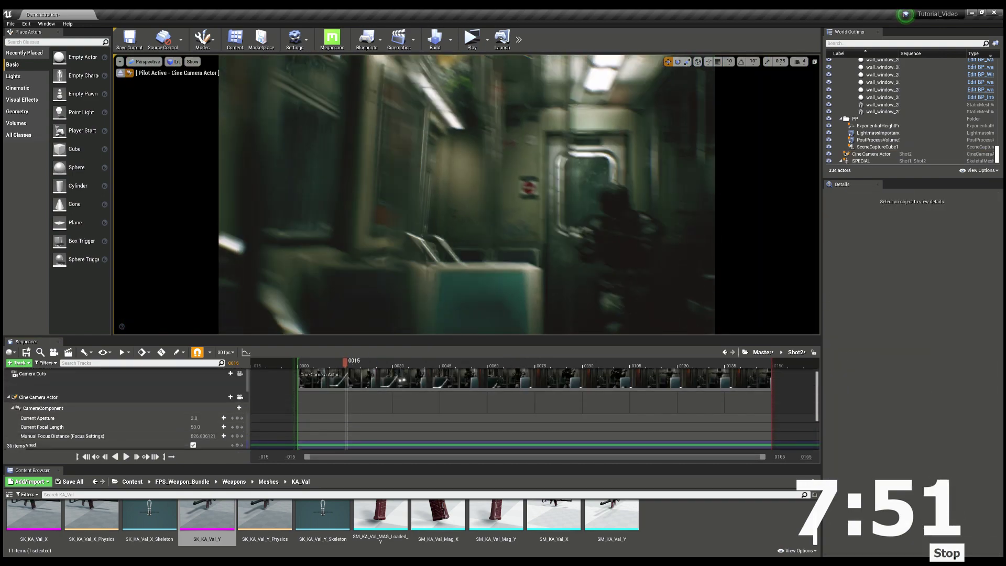
key(w)
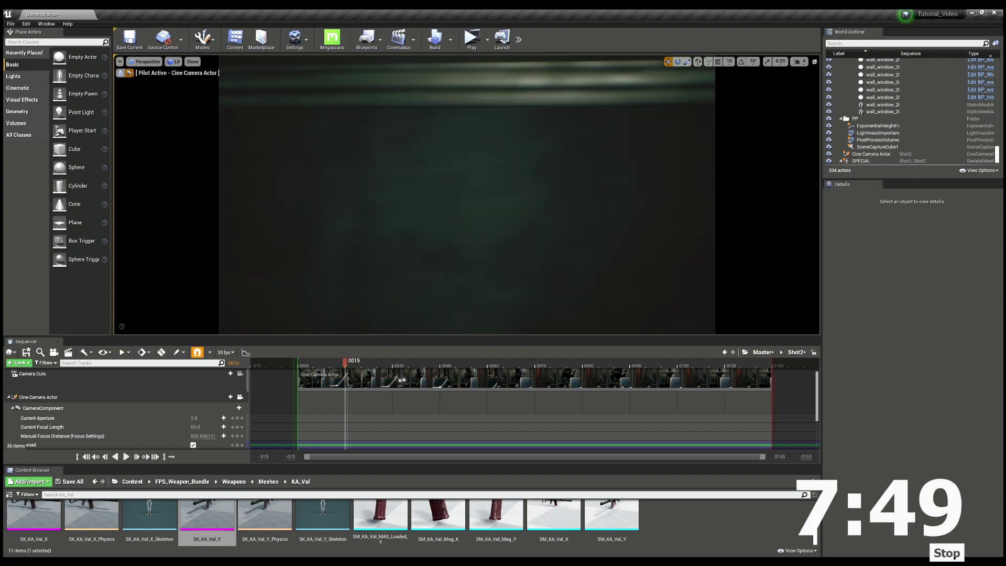
right_drag(466, 195, 268, 210)
key(e)
key(d)
key(a)
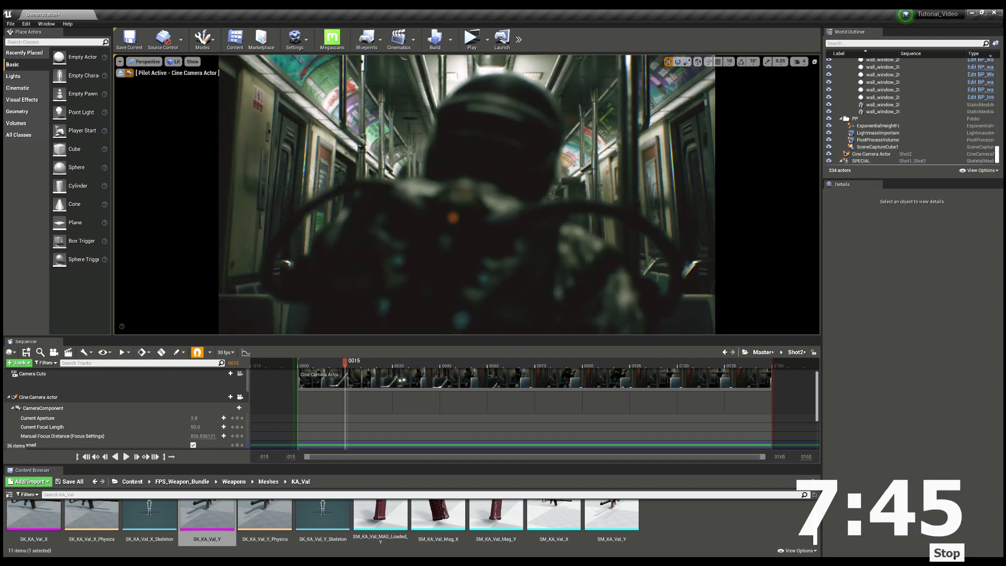
Key the cine camera's Transform at frame 0 of Shot2
drag(329, 367, 300, 369)
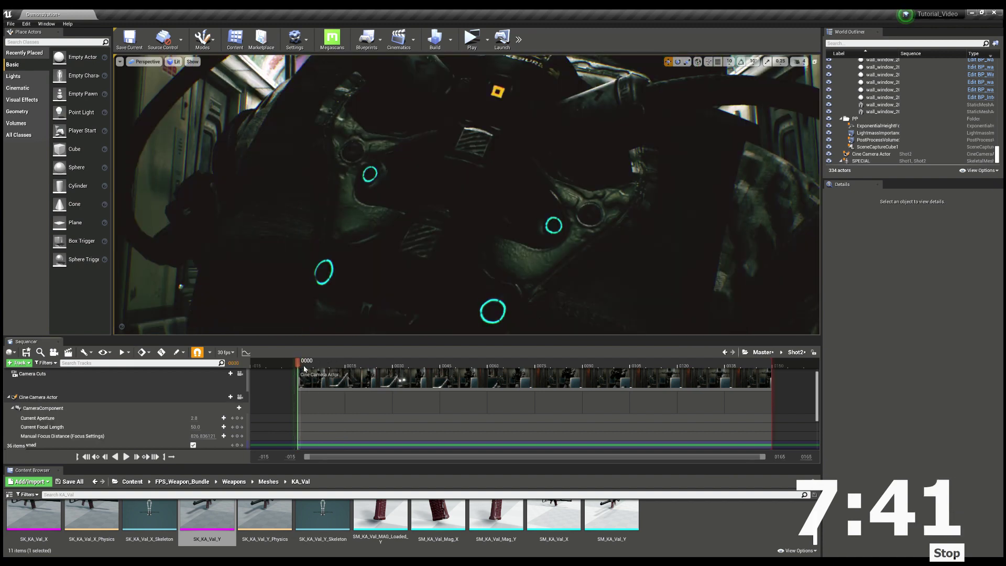
scroll(216, 427, down, 3)
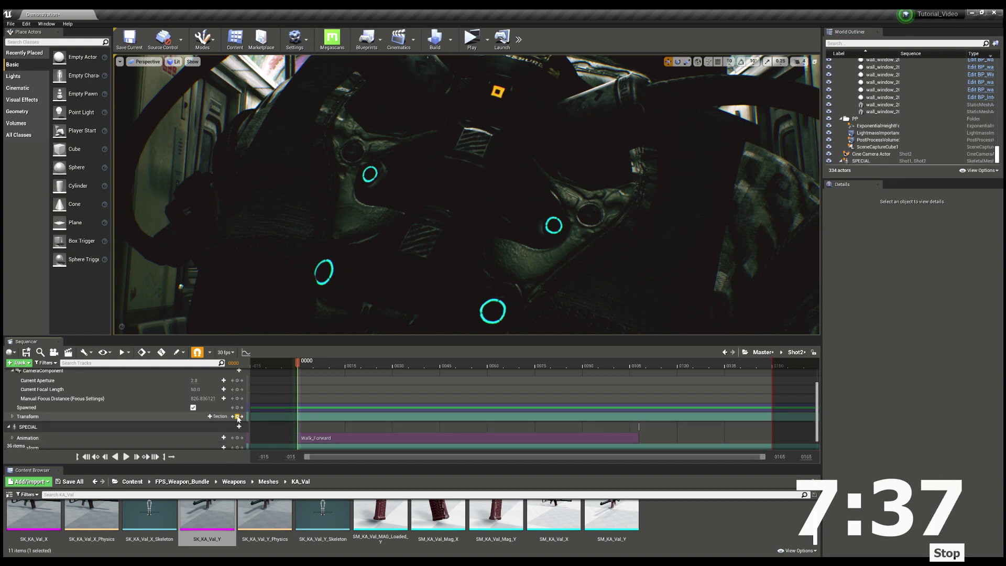
click(238, 417)
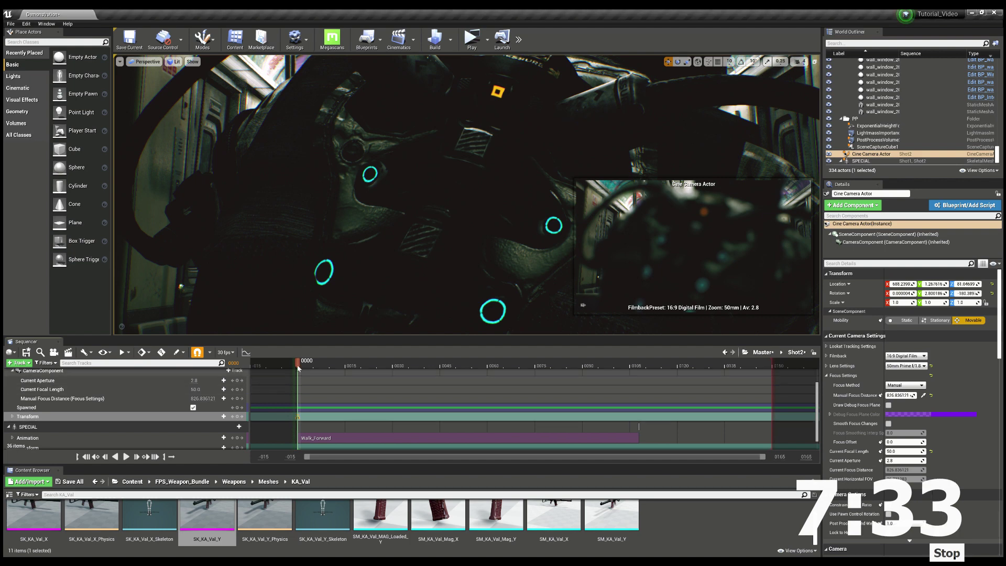
Pilot Shot2's cine camera at frame 82, reframe it behind the soldier's back, and key its Transform there
scroll(158, 387, up, 1)
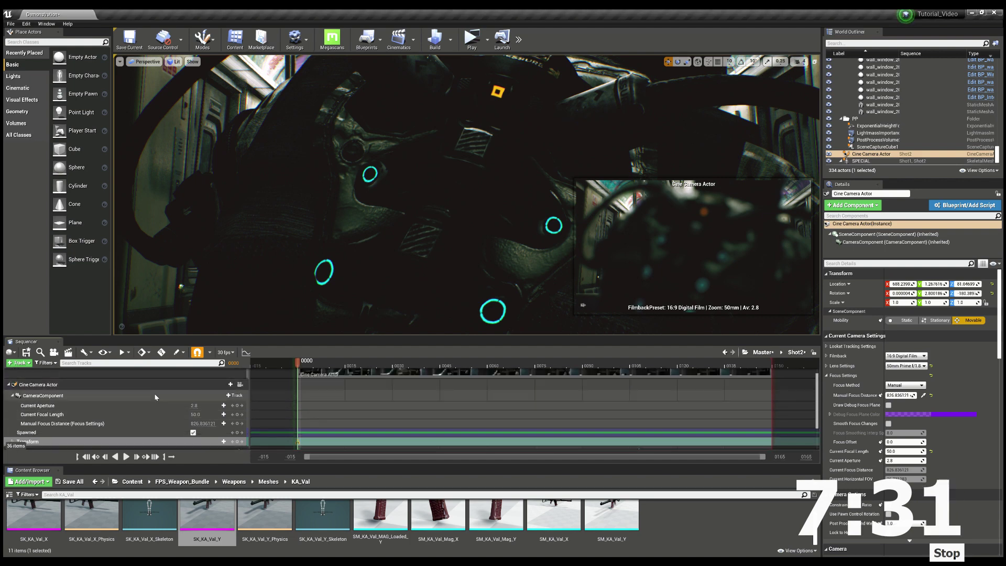
click(154, 394)
scroll(155, 394, down, 1)
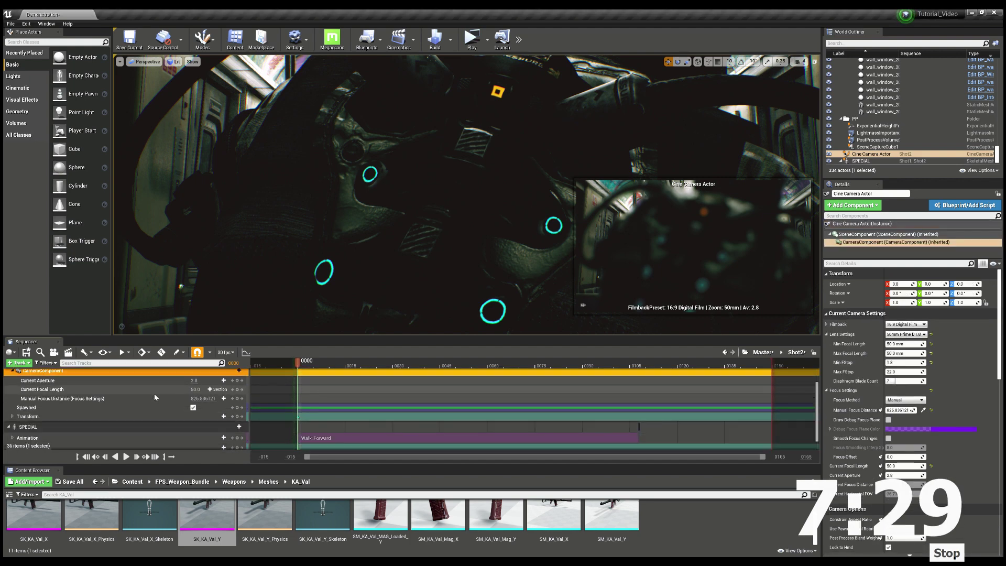
scroll(226, 385, up, 1)
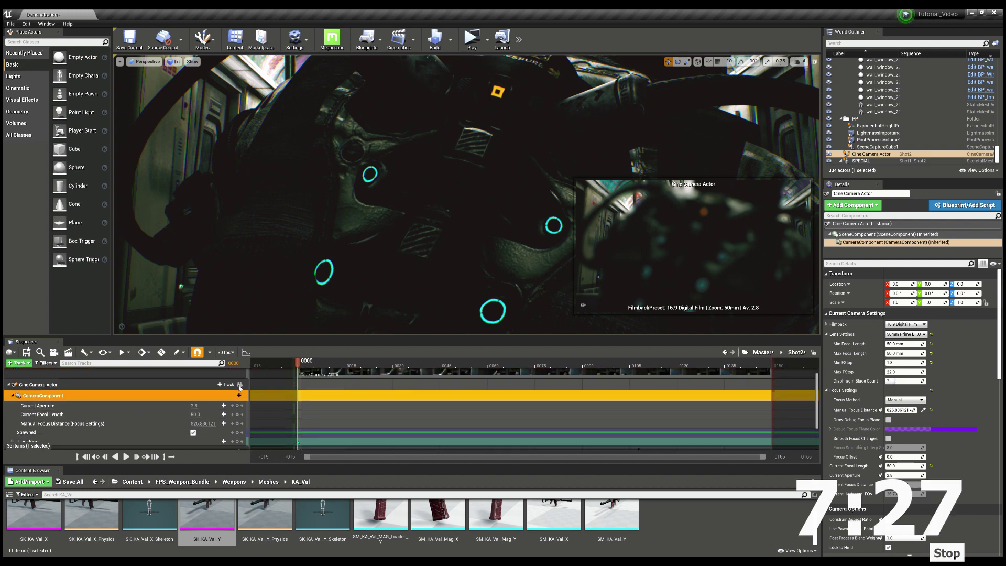
click(240, 386)
drag(298, 363, 565, 387)
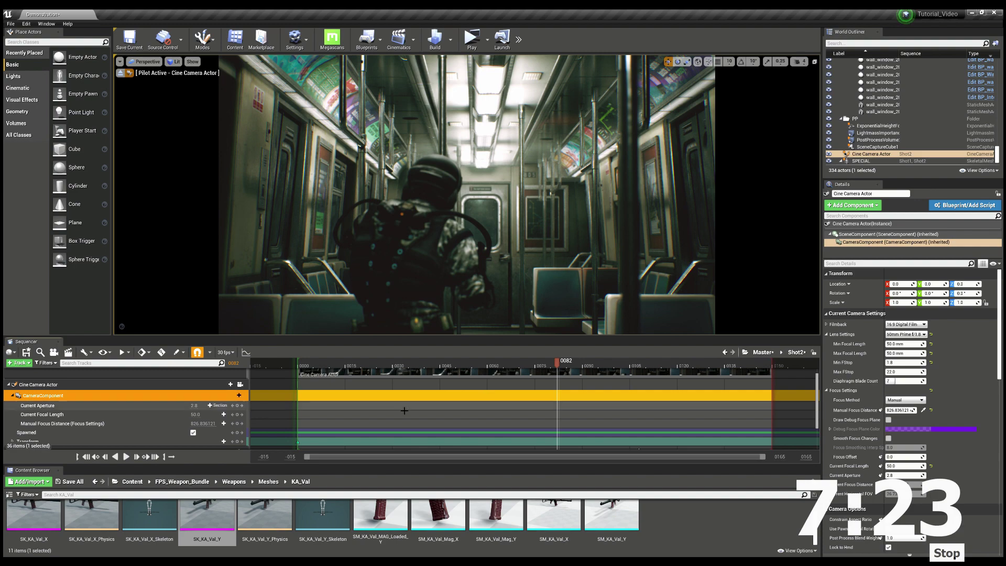
mouse_move(466, 210)
right_down()
mouse_move(498, 210)
mouse_move(467, 213)
mouse_move(458, 195)
right_up()
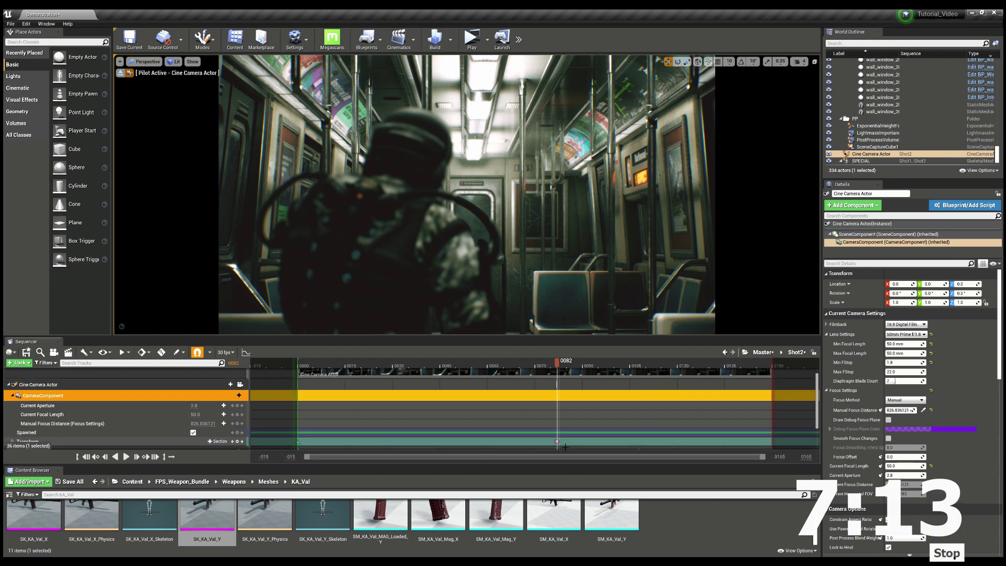
click(559, 444)
click(579, 390)
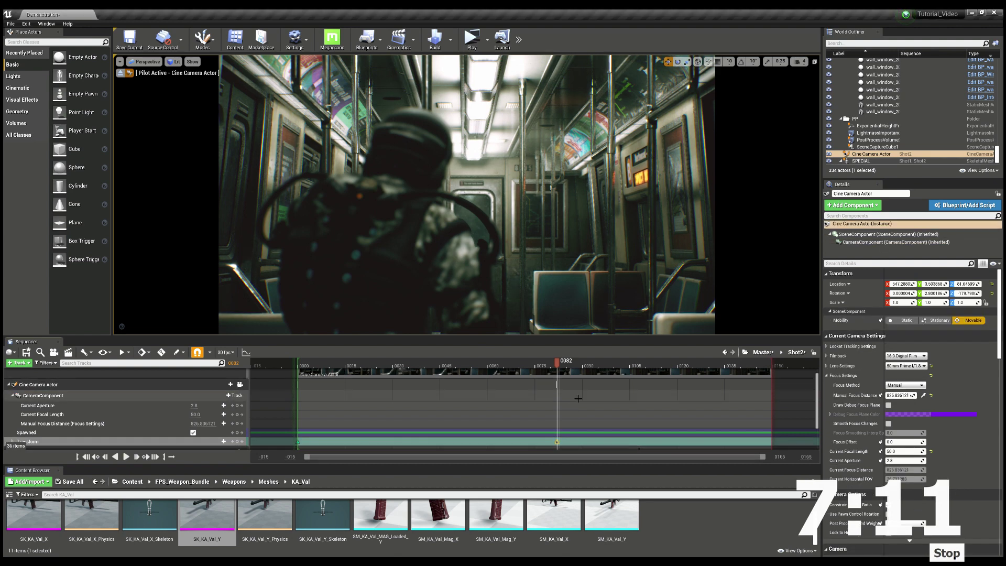
With the debug focus plane shown, key Shot2's manual focus distance at 246.037186 on frame 82 and 93.041435 on frame 0
click(888, 404)
drag(900, 395, 862, 396)
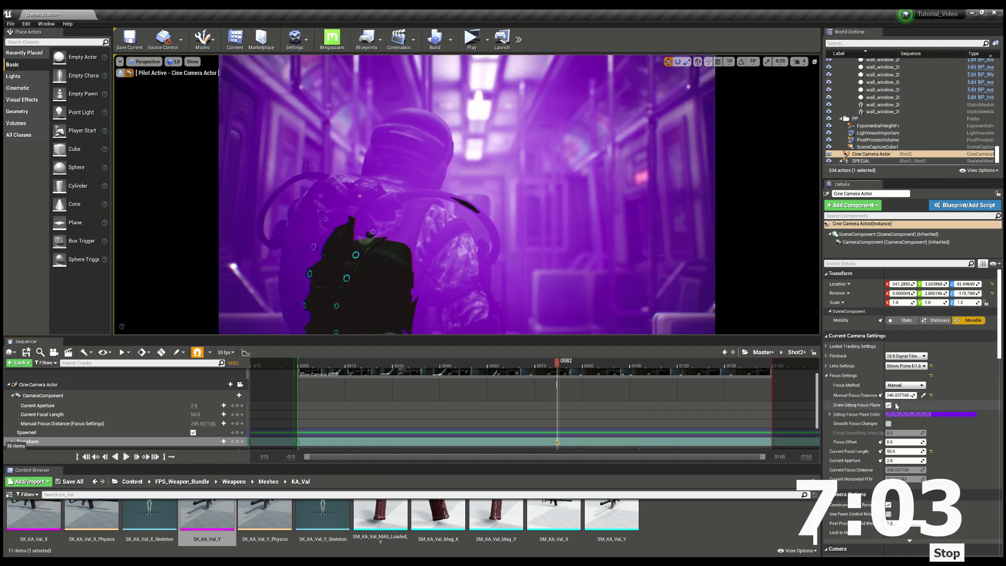
drag(523, 365, 300, 373)
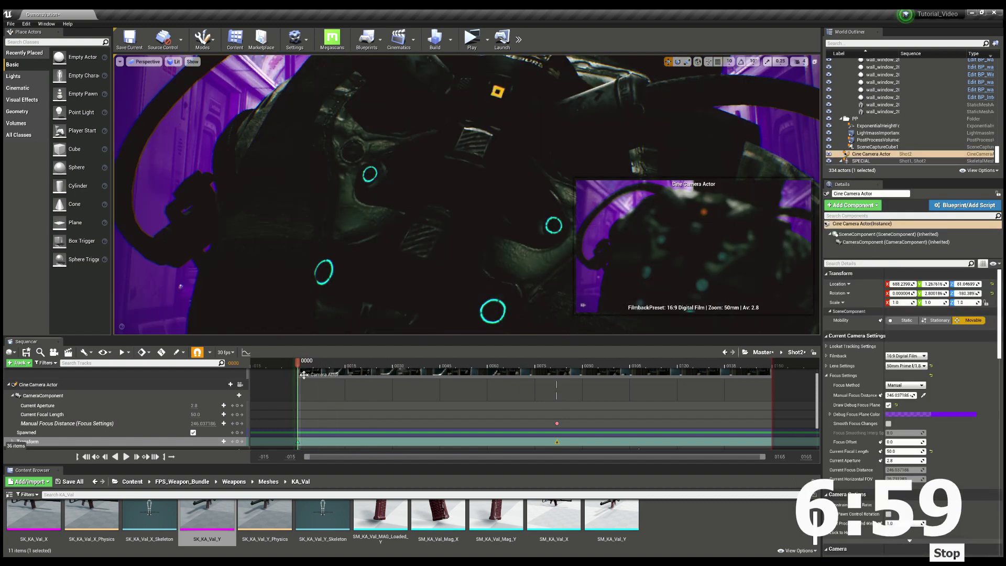
drag(901, 396, 876, 396)
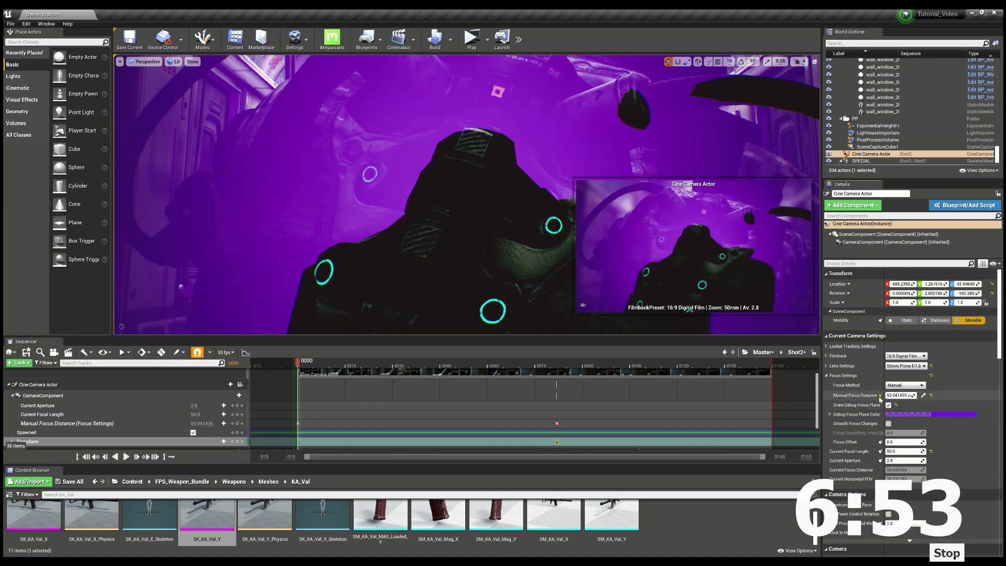
Make Shot2's two manual focus distance keys linear and turn off the camera's debug focus plane
click(561, 427)
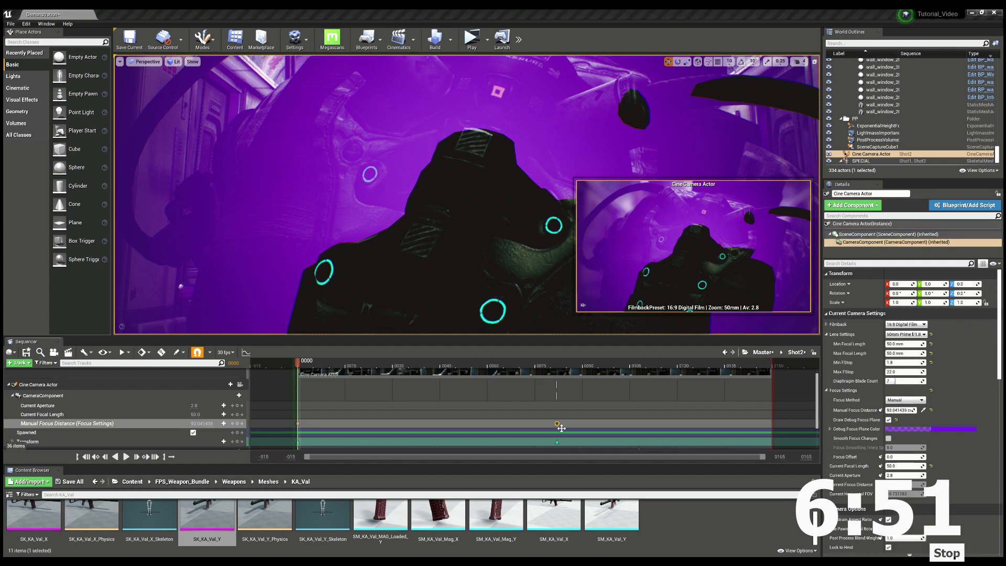
click(298, 424)
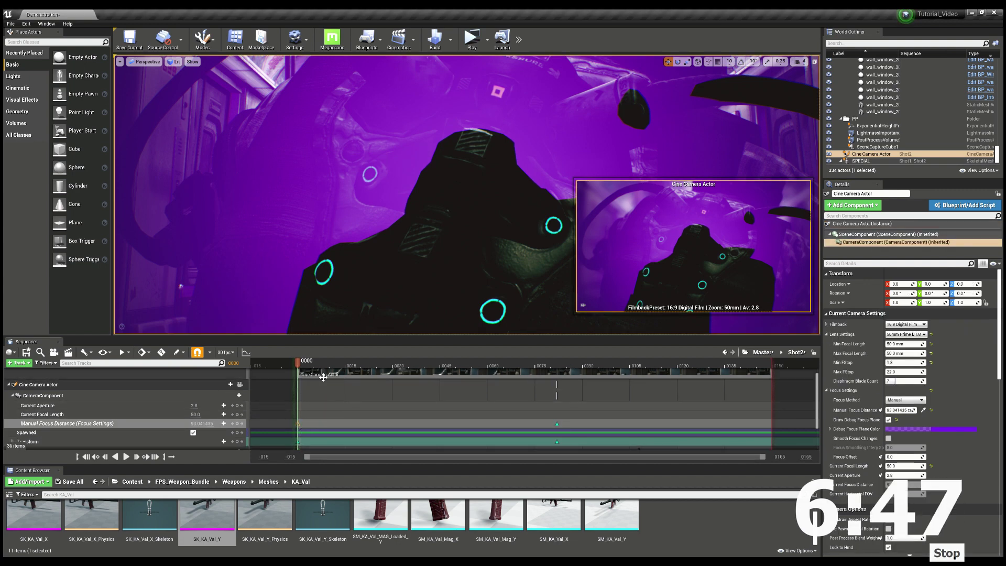
drag(298, 363, 310, 363)
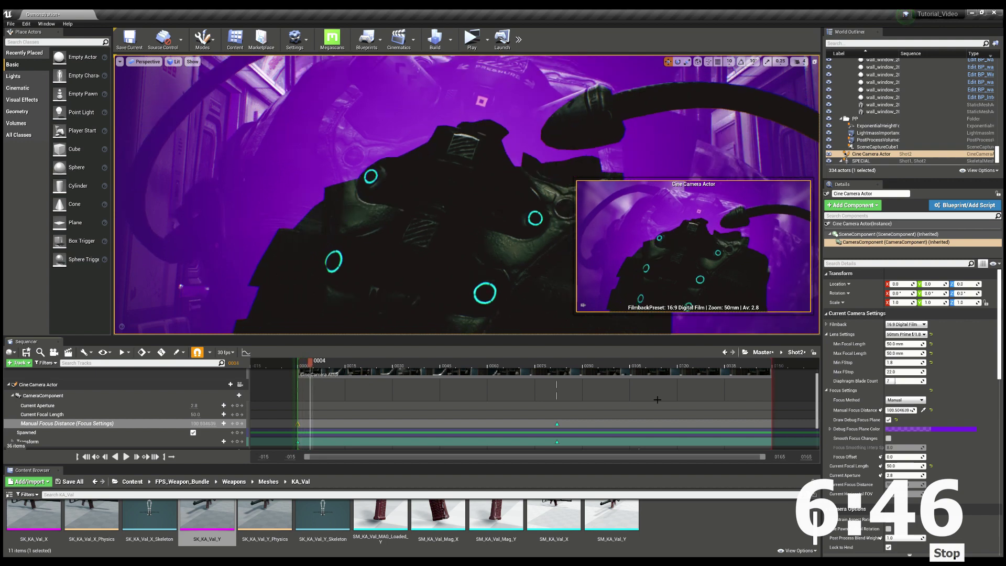
click(890, 420)
key(ctrl+z)
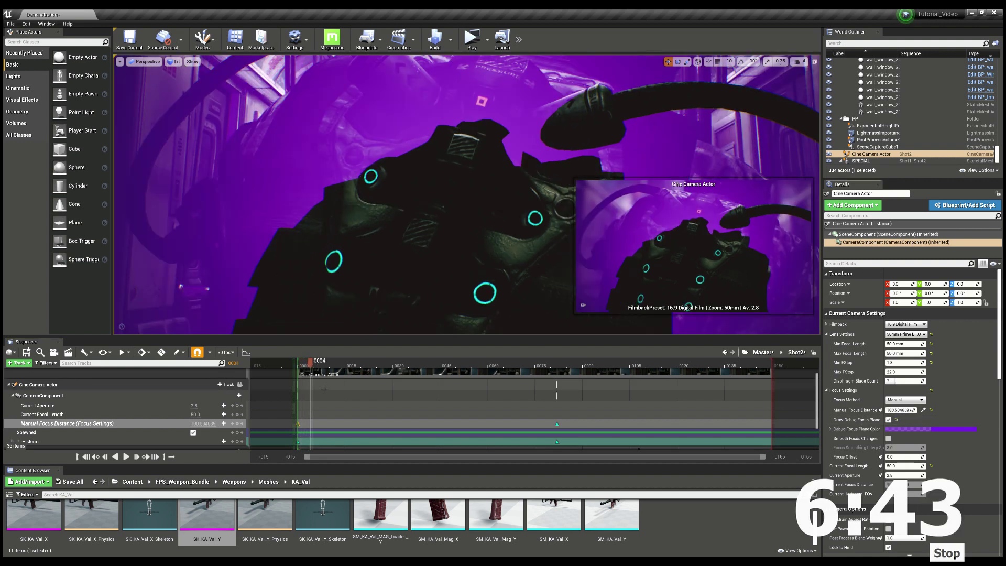
click(889, 420)
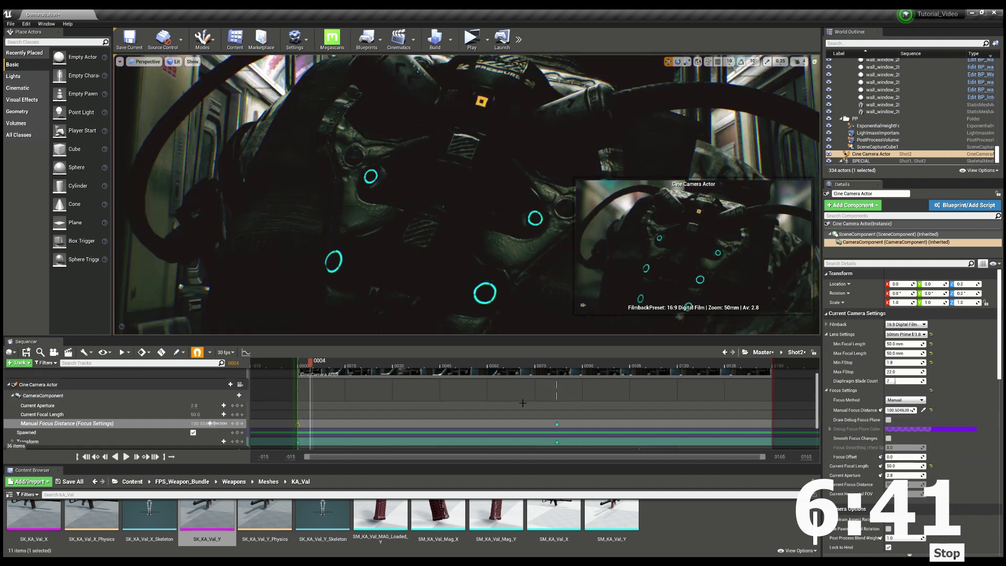
Play back Shot2 through its cine camera to check the camera move and focus on the soldier
click(240, 386)
drag(312, 366, 345, 368)
click(239, 385)
click(240, 384)
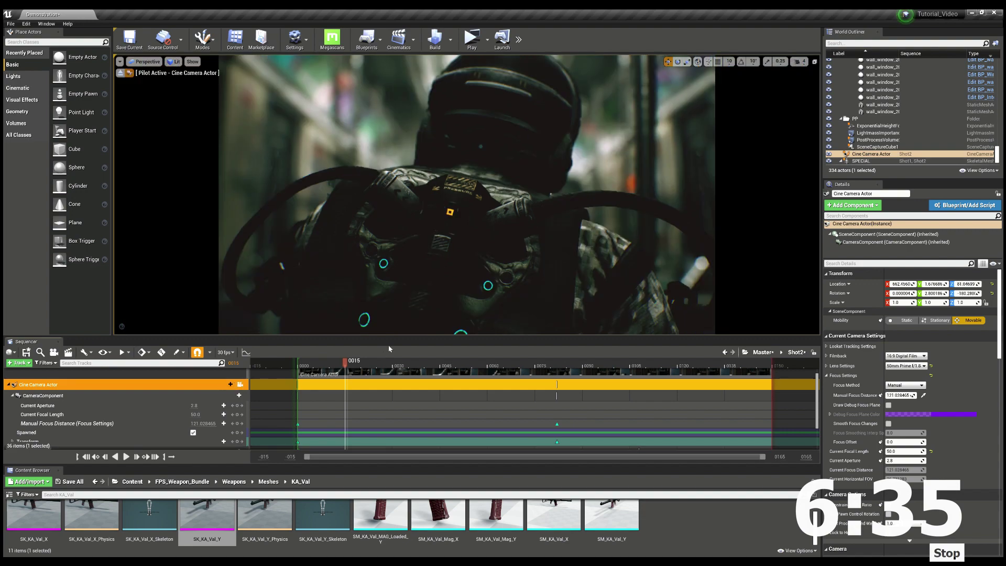
key(space)
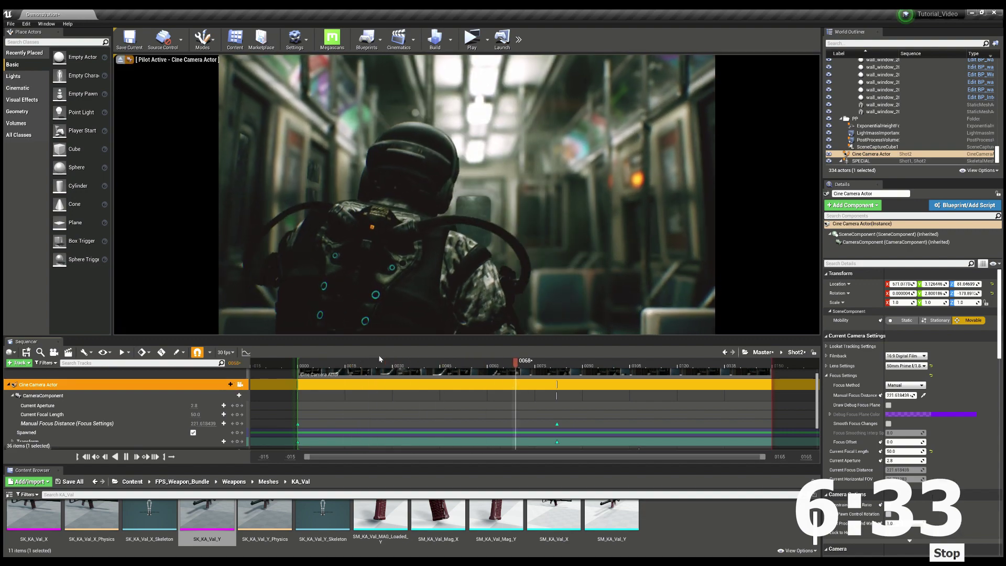
key(space)
click(315, 367)
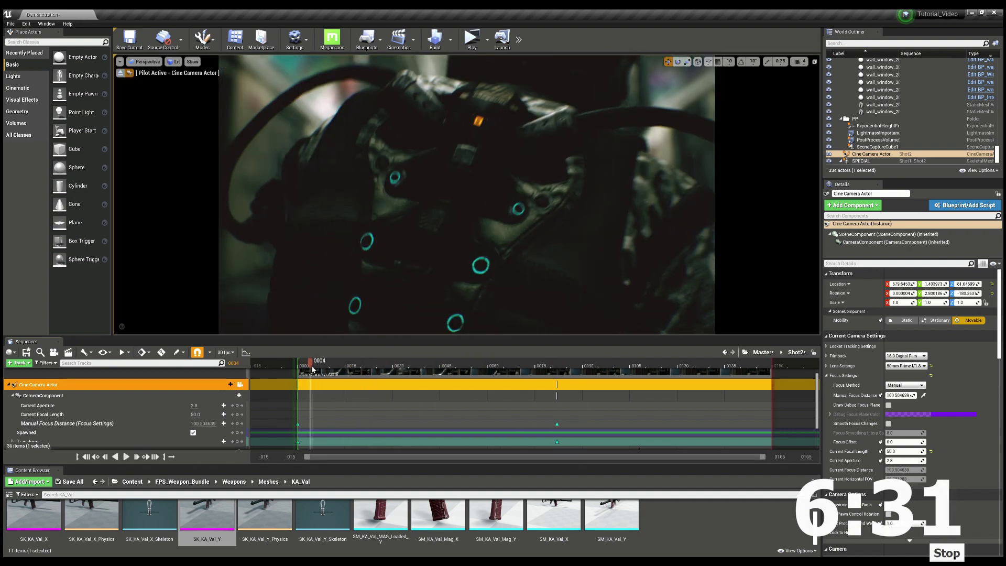
key(space)
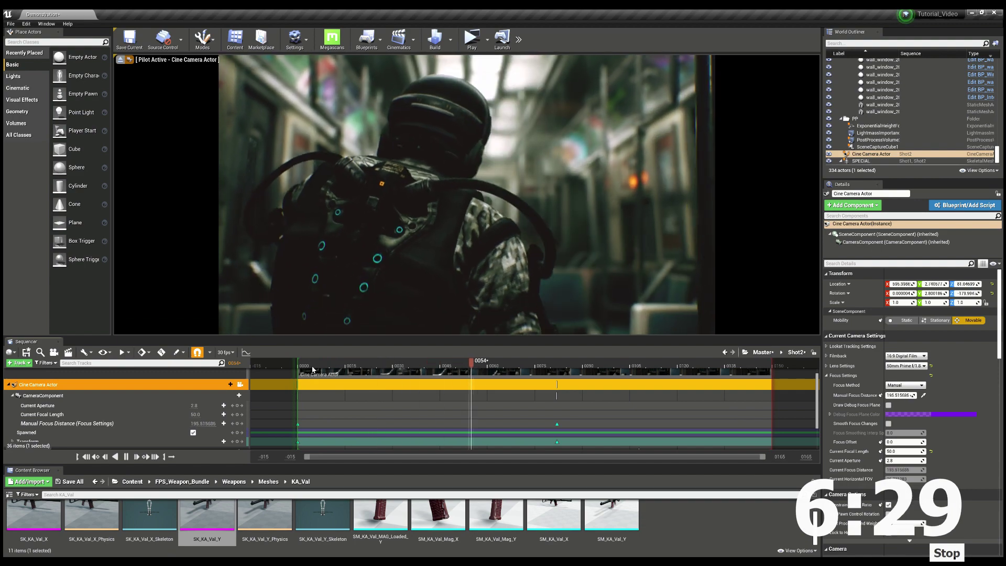
key(space)
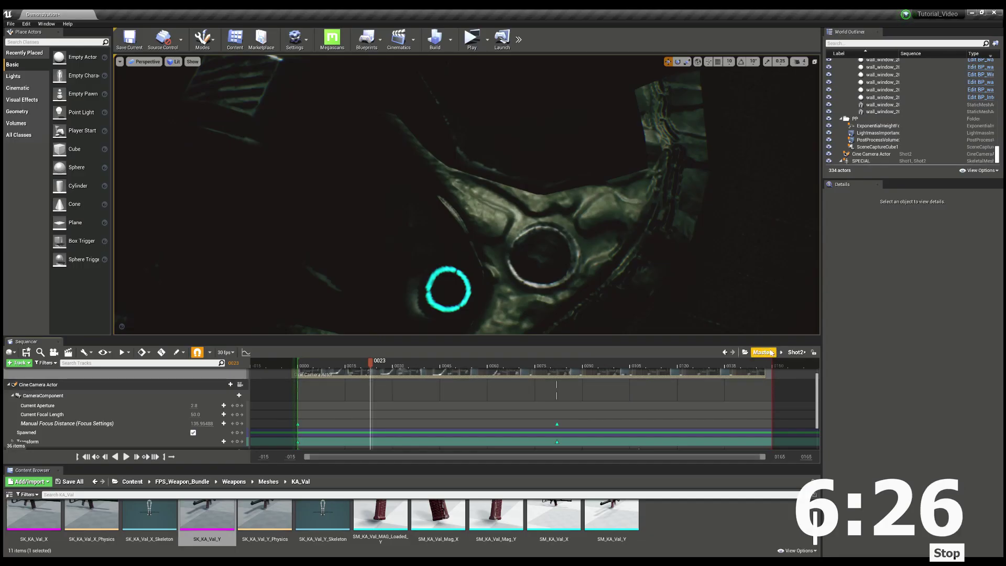
In the Master sequence, trim Shot1's end to frame 62 and move Shot2 earlier on the timeline
click(765, 352)
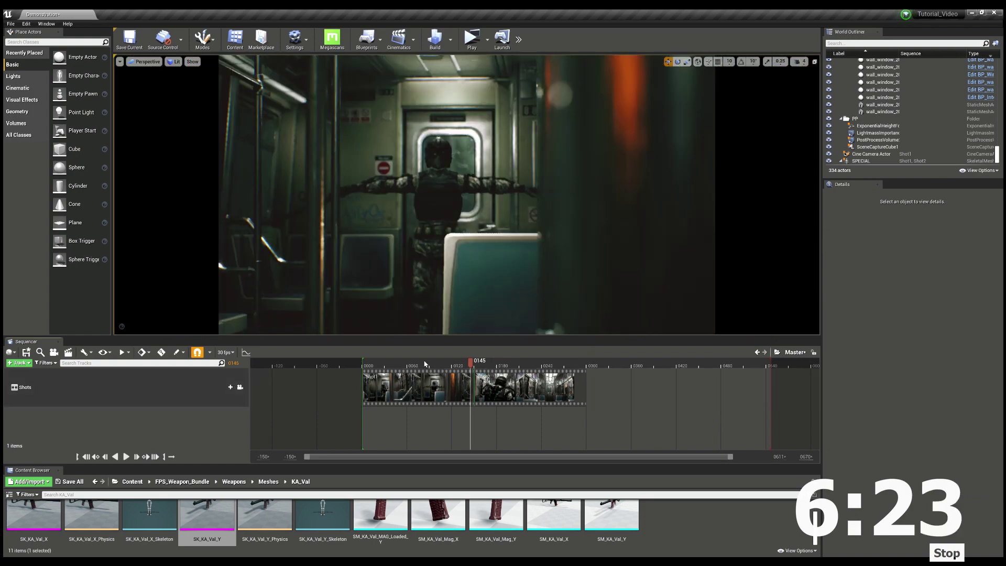
drag(450, 367, 409, 374)
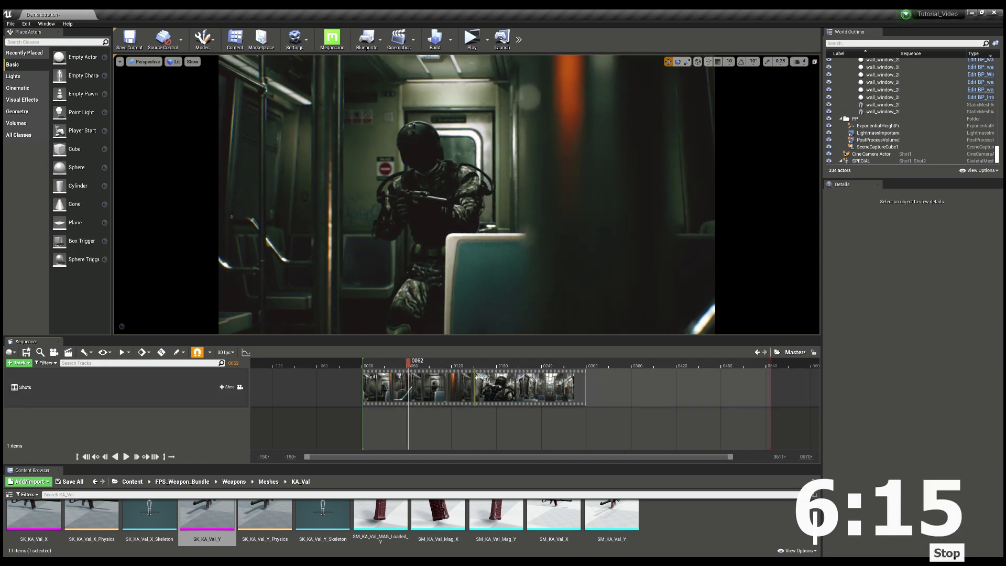
drag(477, 377, 411, 387)
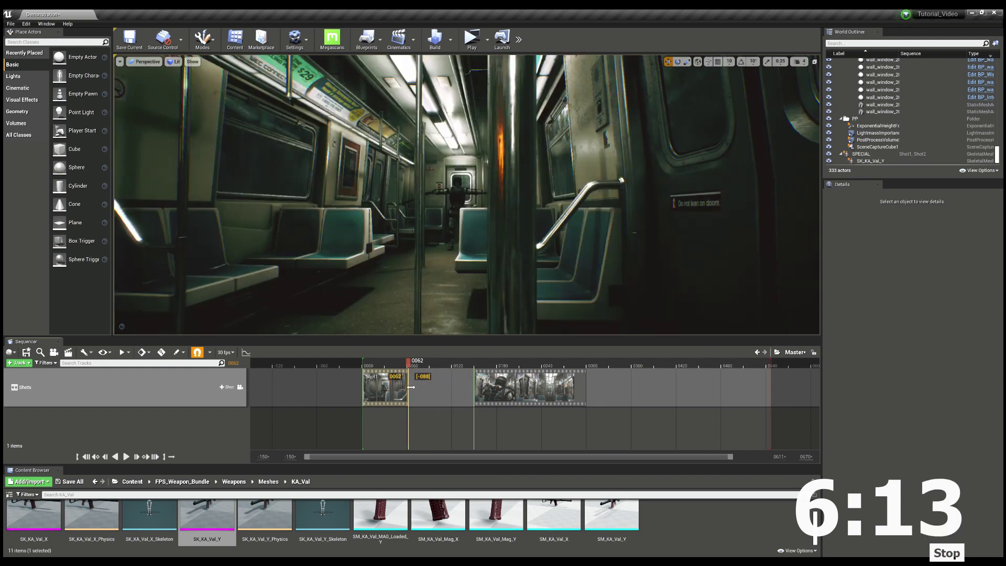
mouse_move(508, 392)
mouse_down()
mouse_move(444, 389)
mouse_move(403, 368)
mouse_move(503, 390)
mouse_up()
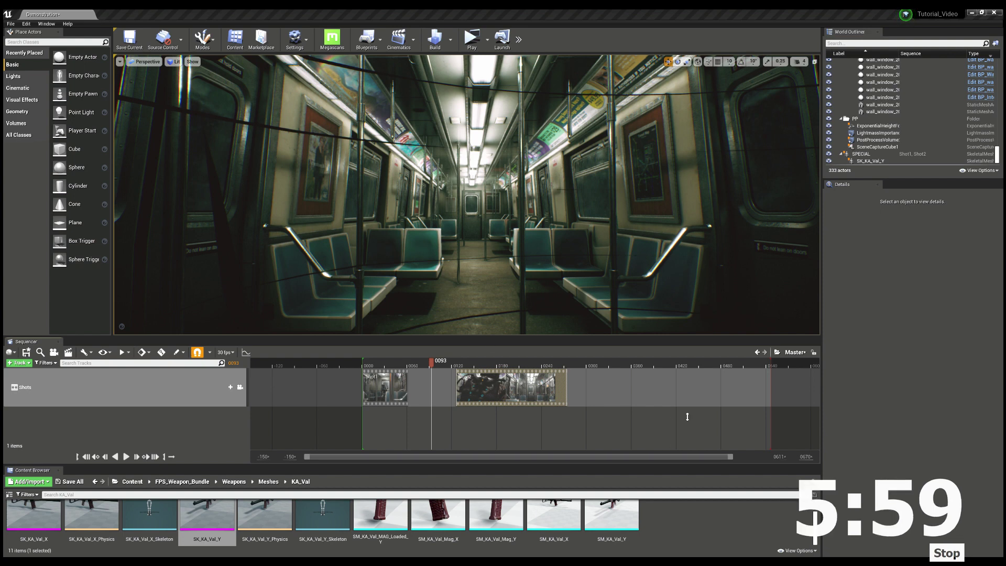
Open Shot3 and delete the cine camera's Transform and manual focus distance keyframes at frames 0 and 82
double_click(525, 447)
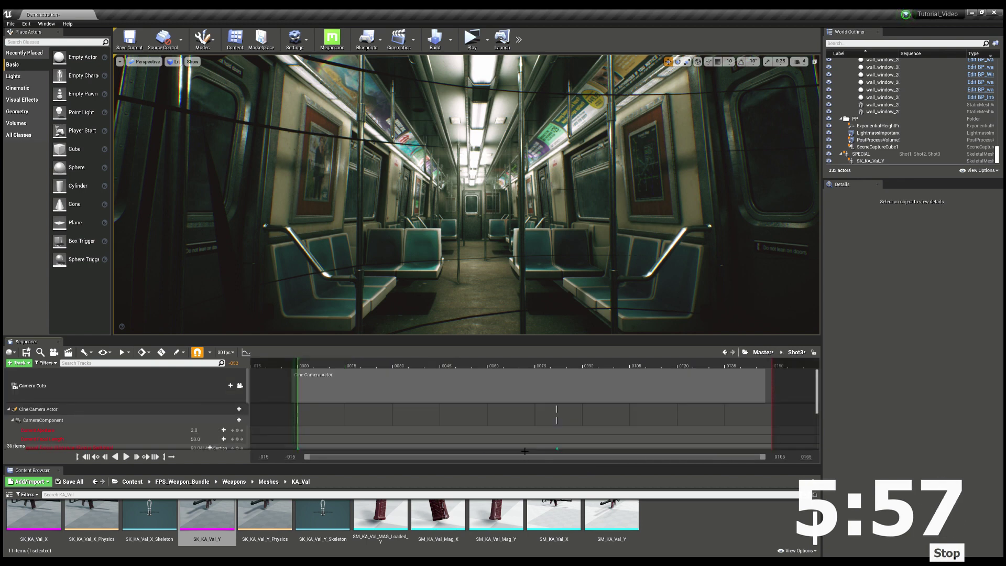
scroll(340, 394, down, 2)
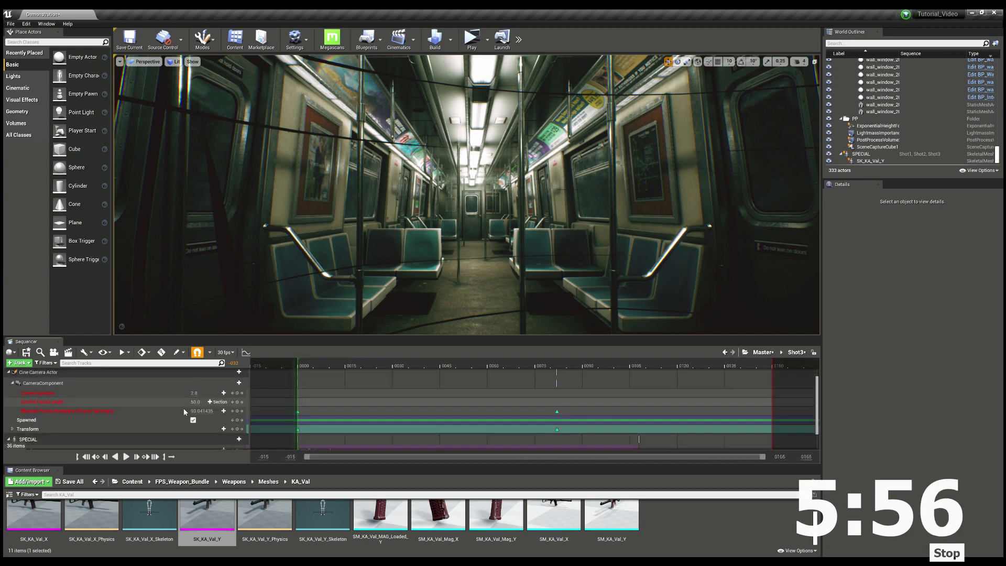
click(348, 365)
drag(343, 366, 297, 366)
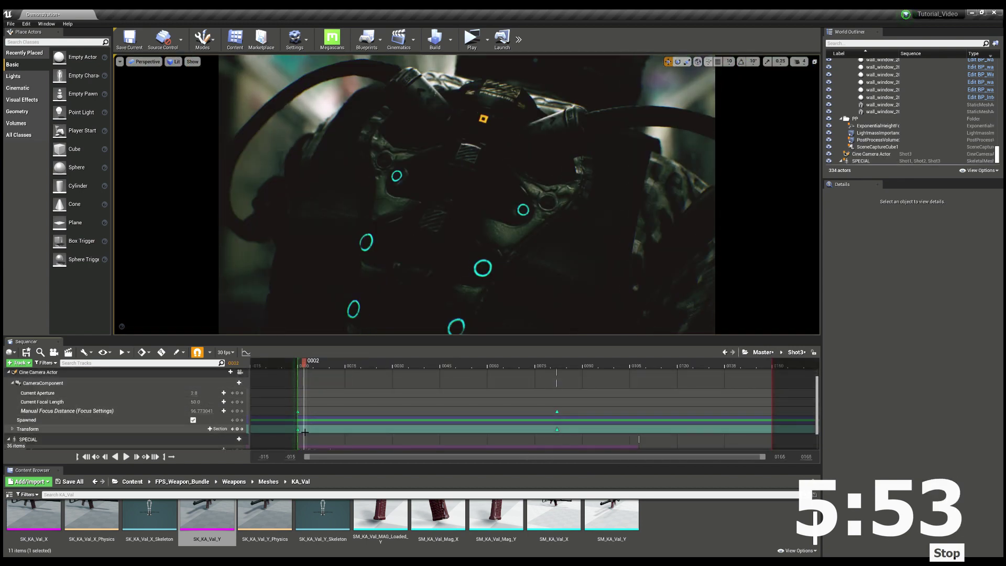
click(298, 430)
key(Delete)
click(298, 412)
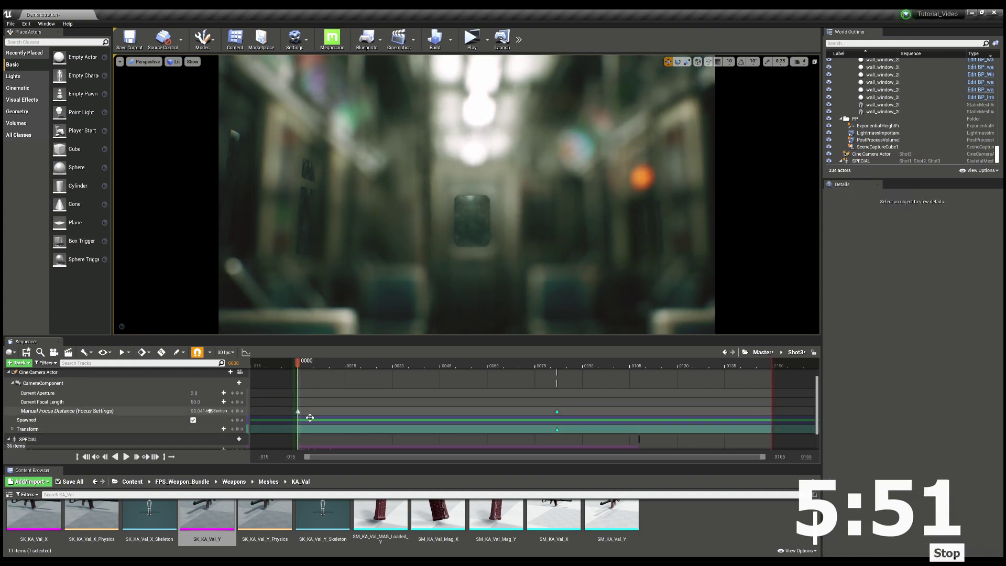
key(Delete)
click(558, 413)
key(Delete)
click(558, 430)
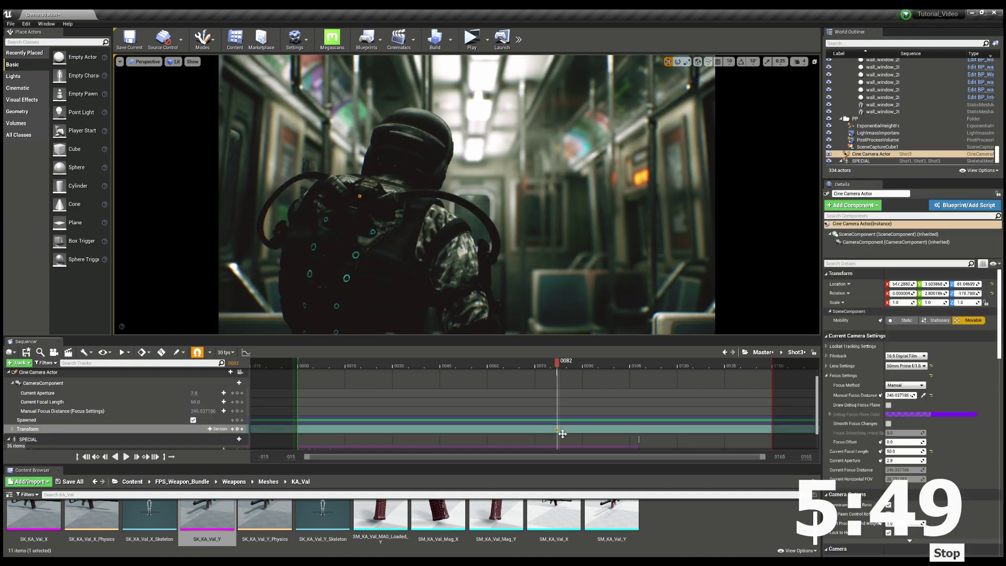
key(Delete)
Pilot Shot3's cine camera at frame 0, reframe it facing the soldier's torso and rifle, and key its Transform
drag(557, 365, 297, 373)
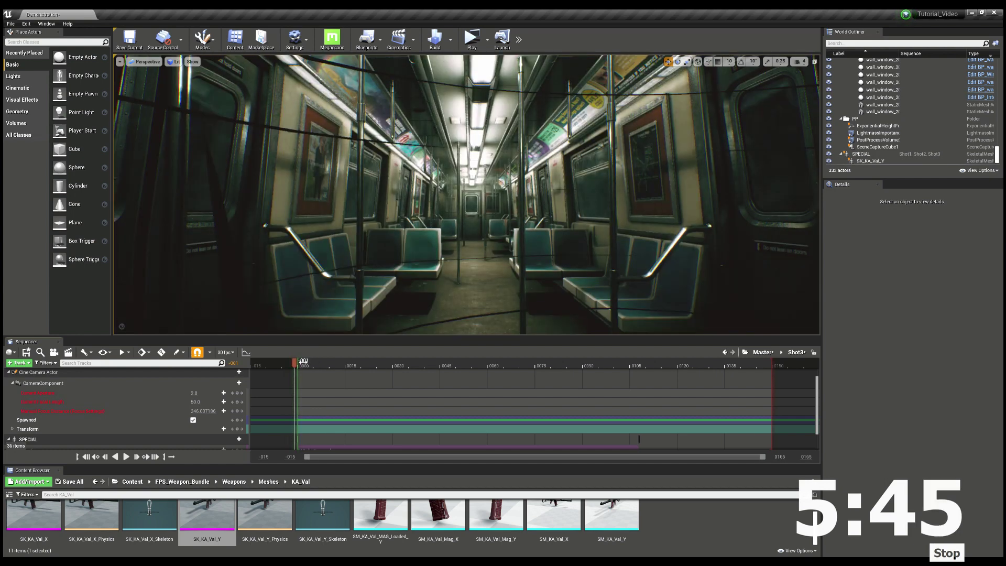
key(ctrl+z)
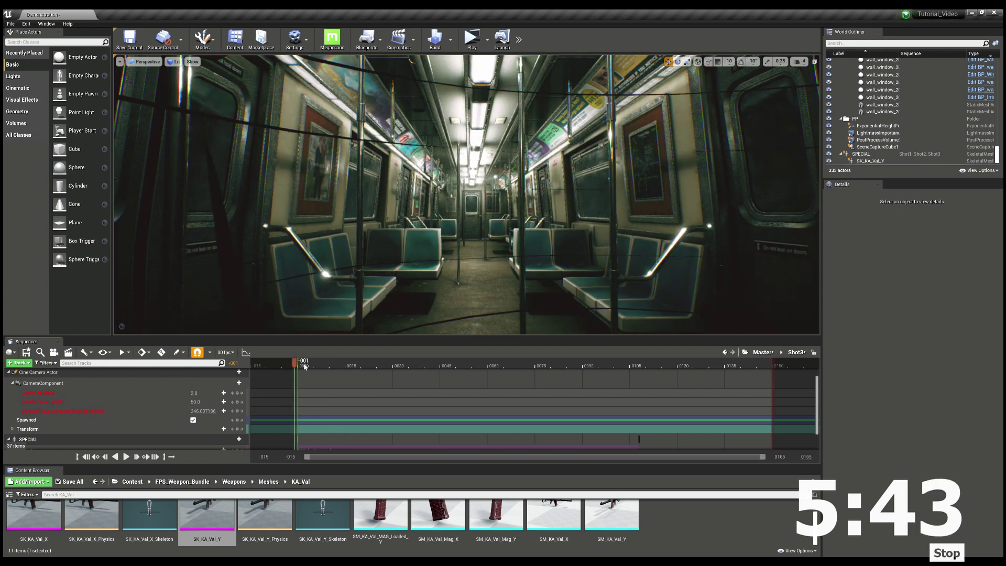
drag(296, 364, 300, 363)
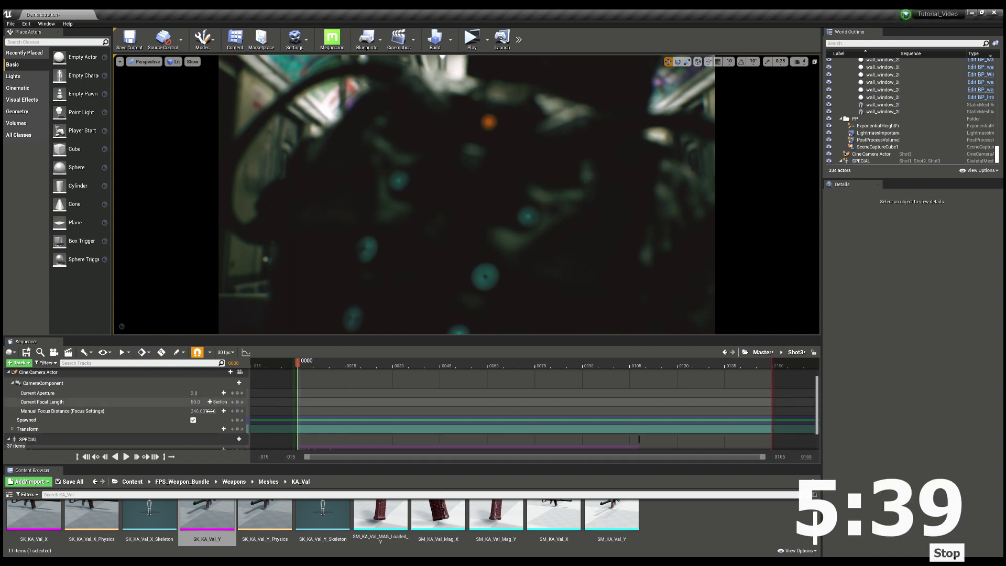
click(240, 372)
right_drag(466, 195, 566, 189)
drag(326, 366, 450, 375)
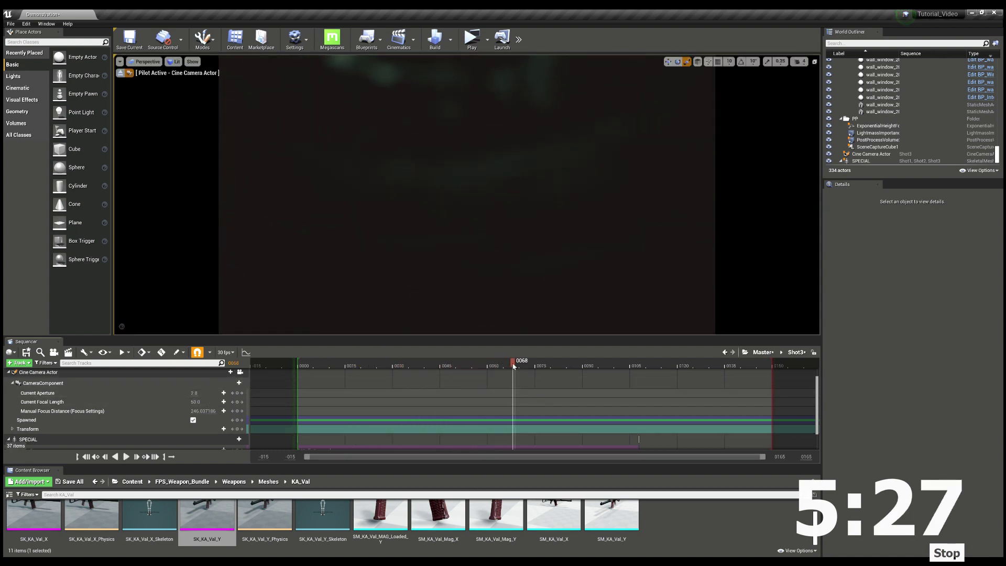
drag(516, 367, 300, 372)
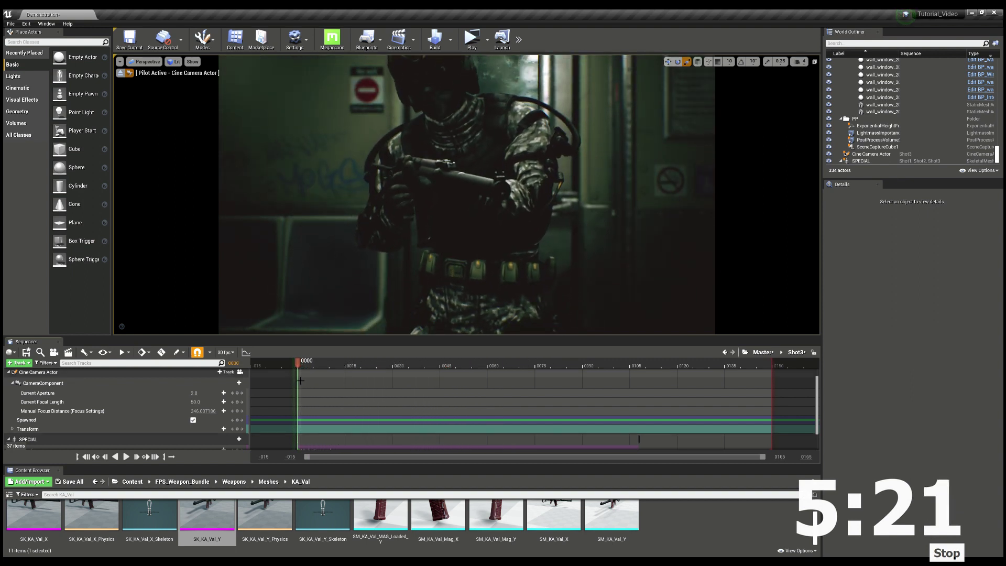
click(237, 429)
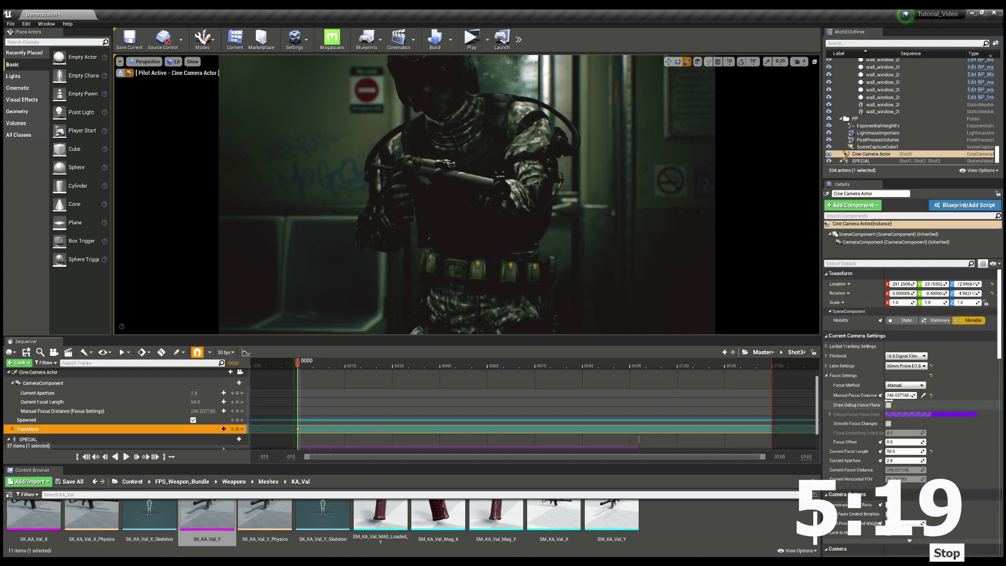
Using the debug focus plane, key Shot3's manual focus distance at about 208.4 on frame 0 and about 32.5 on frame 51
click(889, 406)
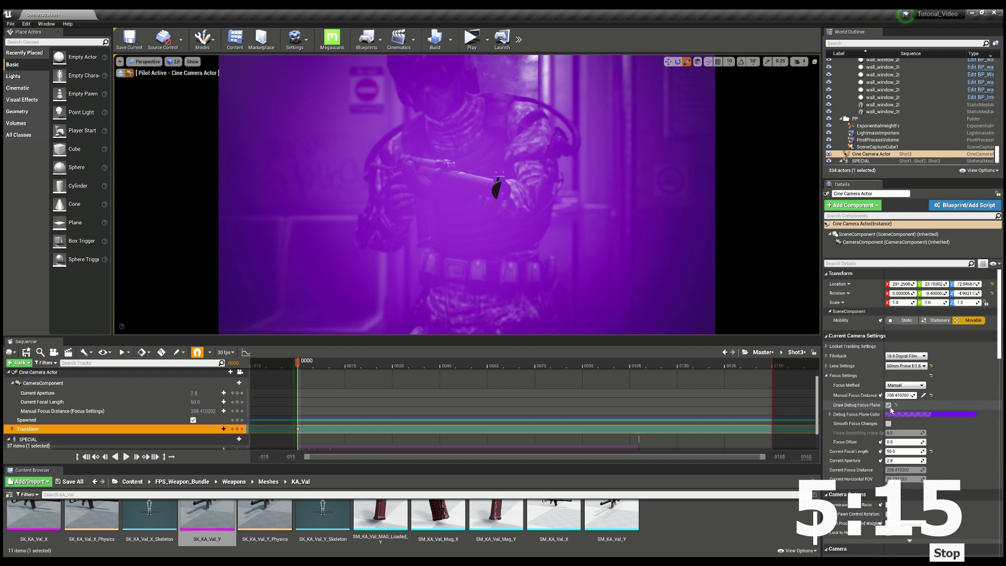
drag(298, 365, 459, 366)
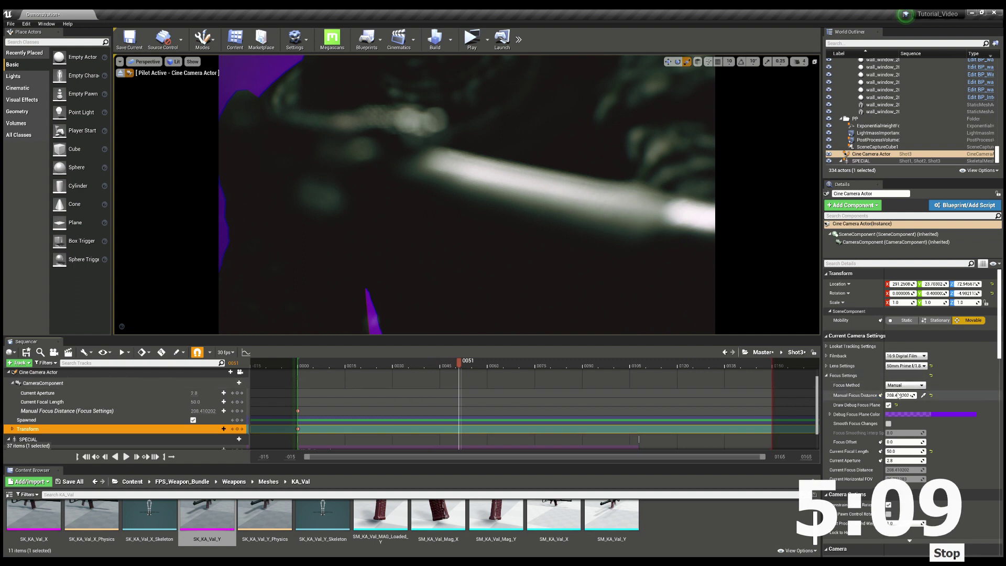
drag(900, 395, 886, 395)
mouse_move(900, 395)
mouse_down()
mouse_move(915, 396)
mouse_move(896, 395)
mouse_up()
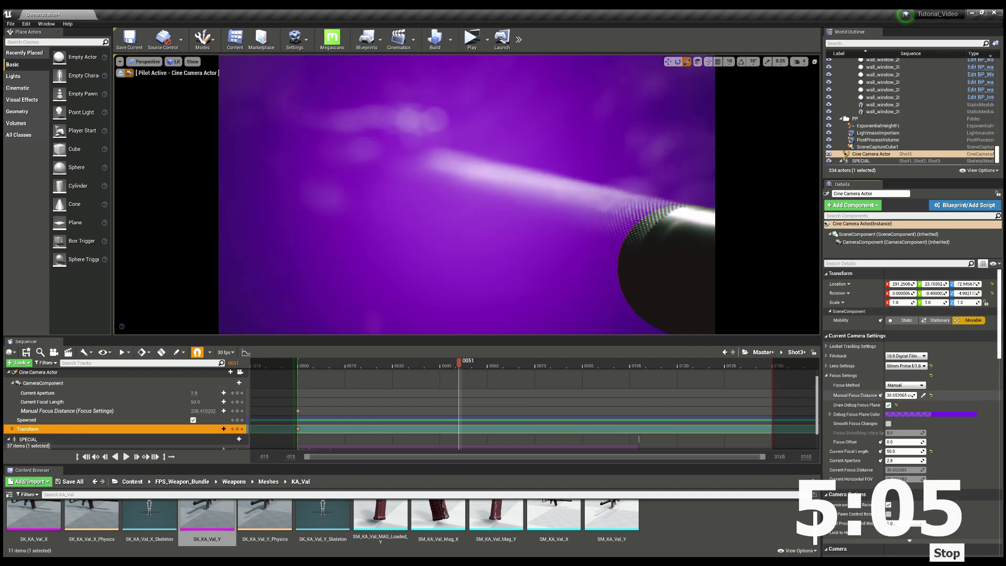
click(881, 396)
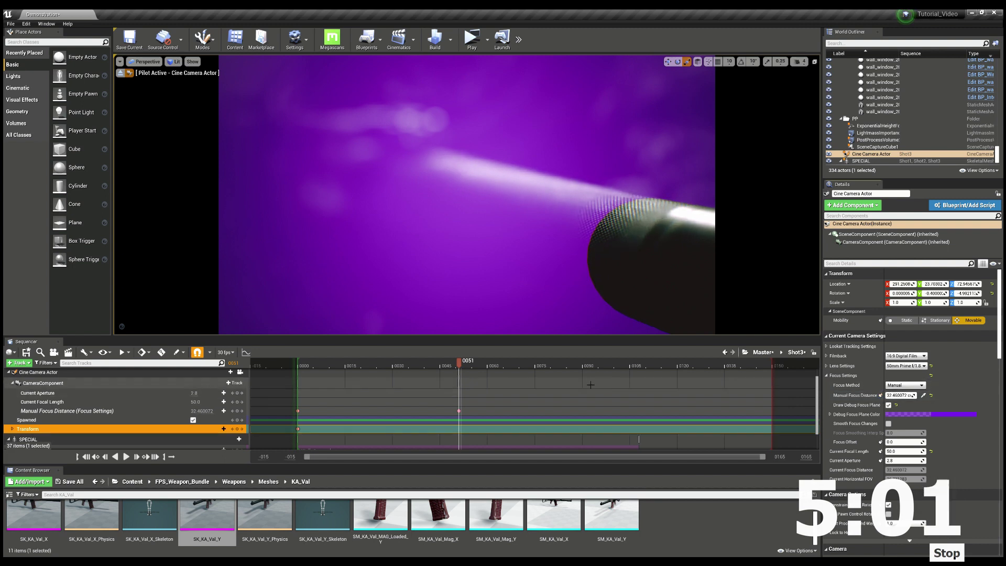
Set the interpolation of Shot3's manual focus distance keyframes to linear
drag(461, 369, 393, 376)
click(458, 411)
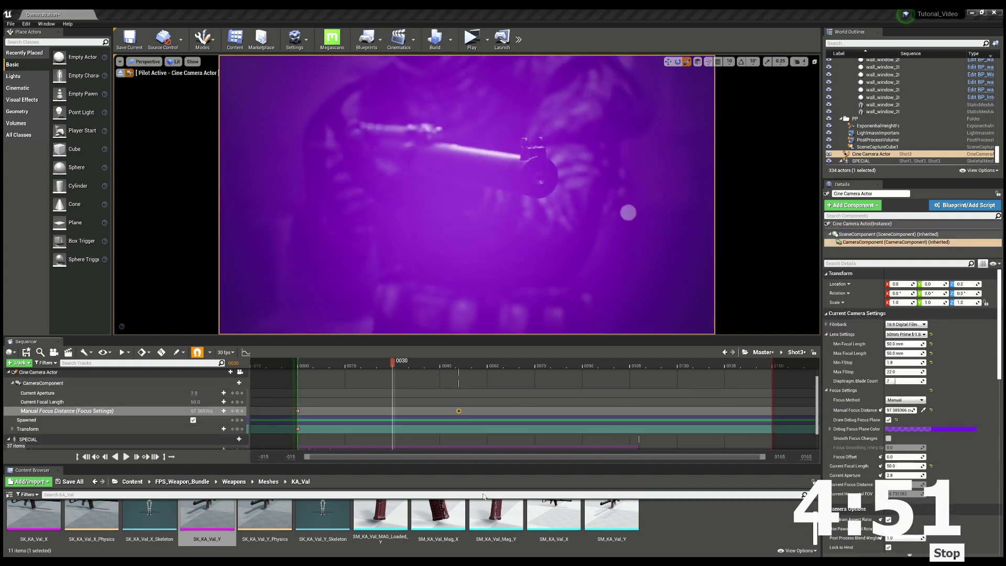
key(4)
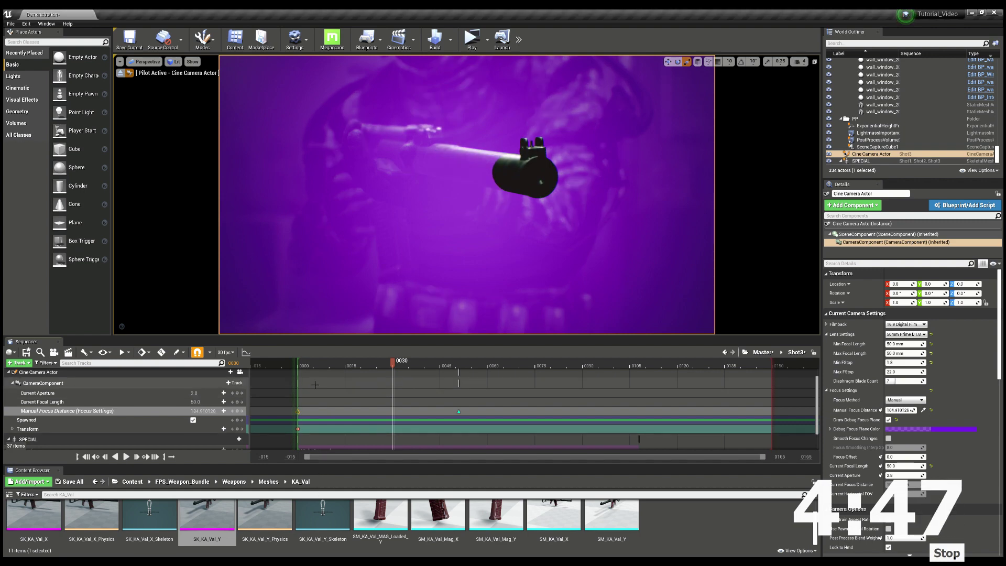
Turn off the debug focus plane on Shot3's camera and play the shot back from frame 0
mouse_move(300, 361)
mouse_down()
mouse_move(387, 364)
mouse_move(308, 374)
mouse_move(304, 364)
mouse_move(379, 364)
mouse_move(302, 386)
mouse_up()
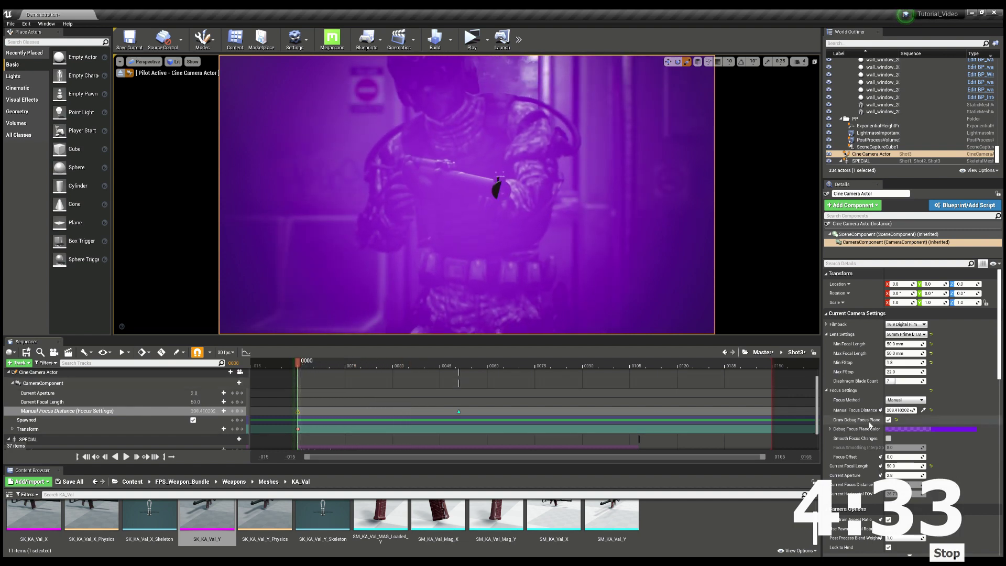
click(888, 420)
click(888, 420)
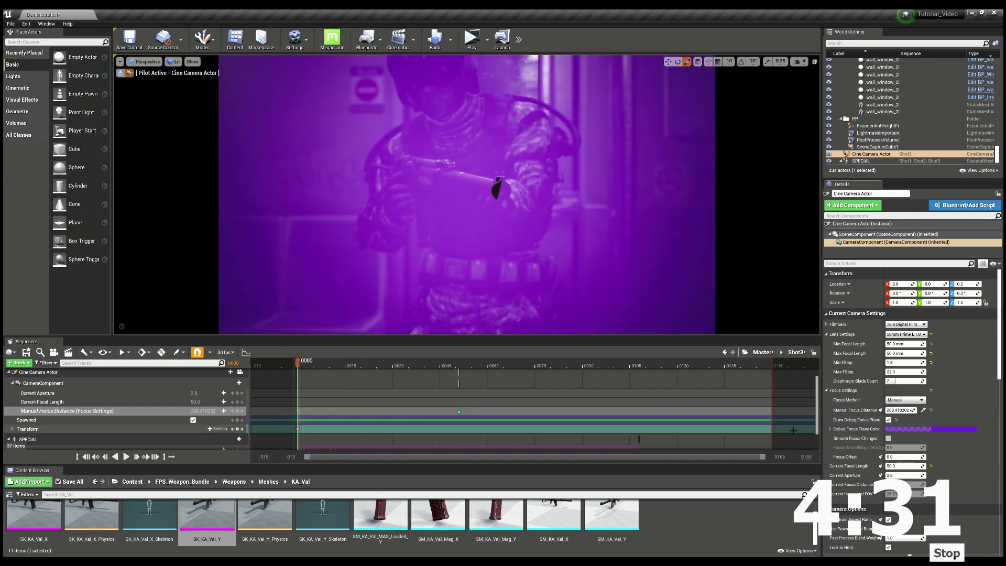
click(888, 420)
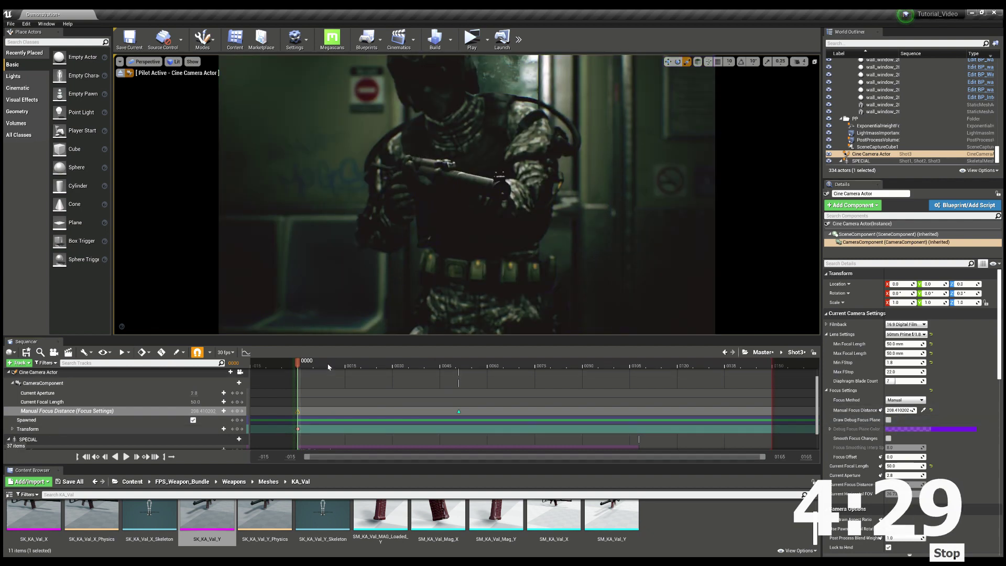
key(space)
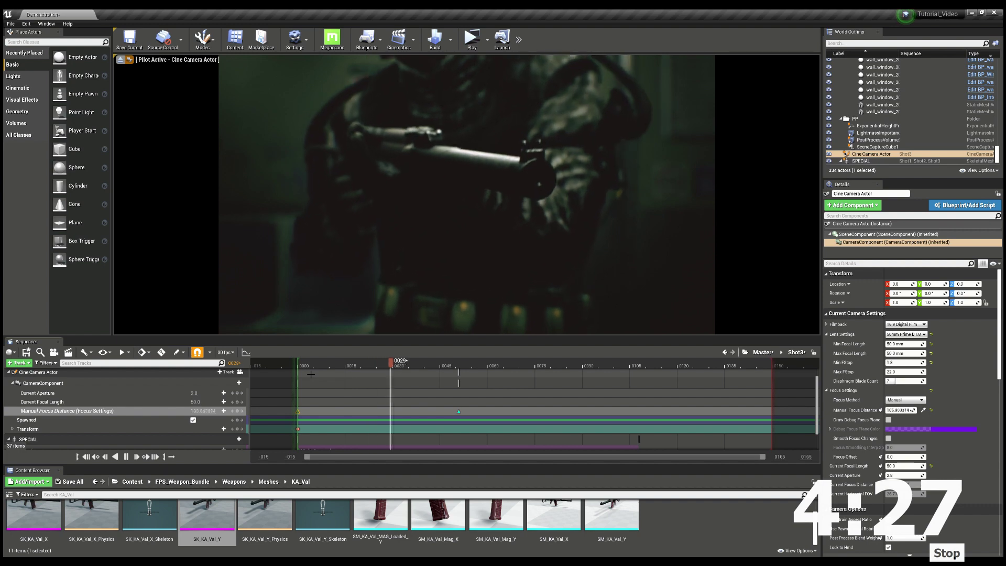
key(space)
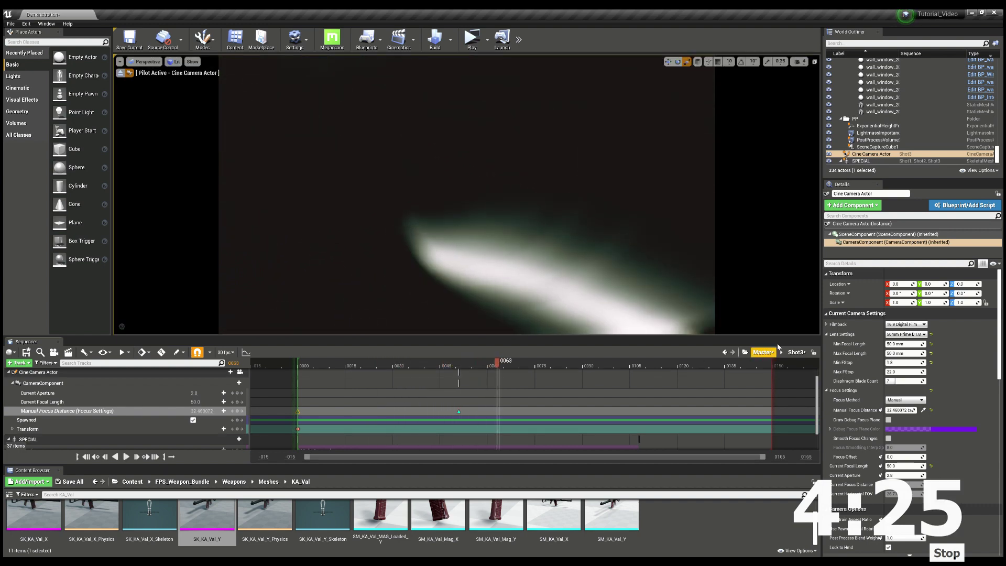
In the Master sequence, trim and move Shot3 to fit between Shot1 and Shot2, and view the sequence through the shot cameras
click(764, 353)
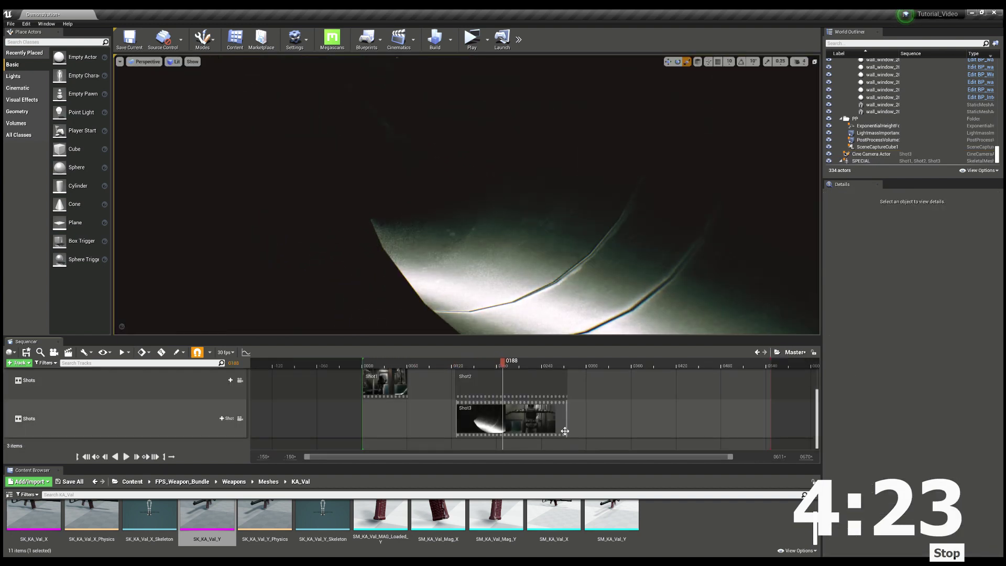
drag(572, 420, 494, 429)
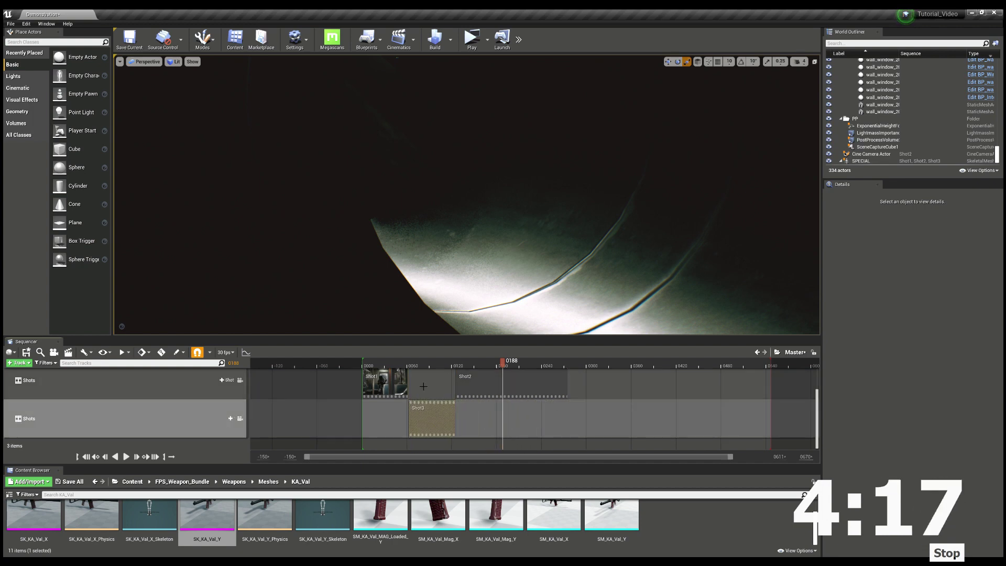
click(407, 365)
drag(407, 366, 396, 365)
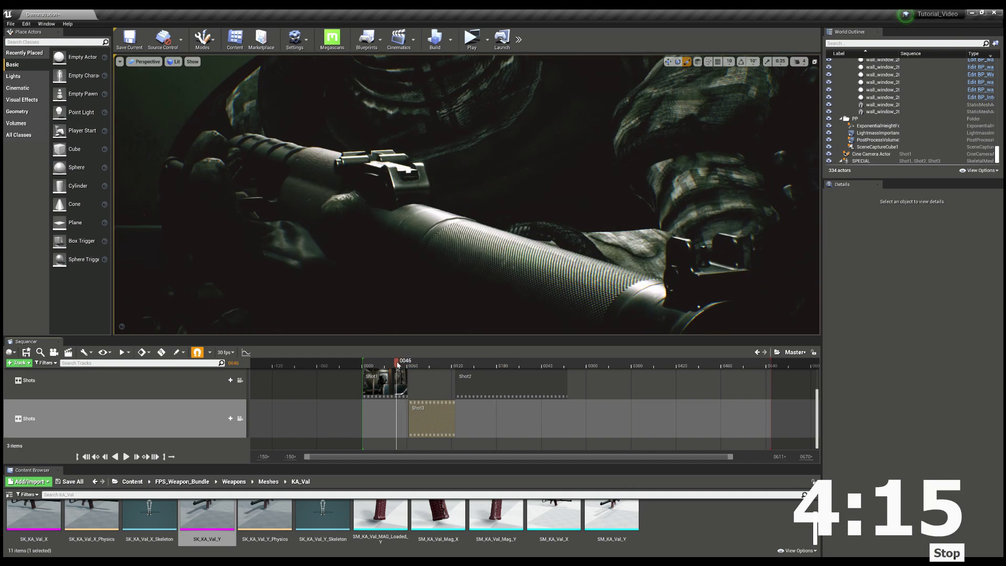
click(240, 380)
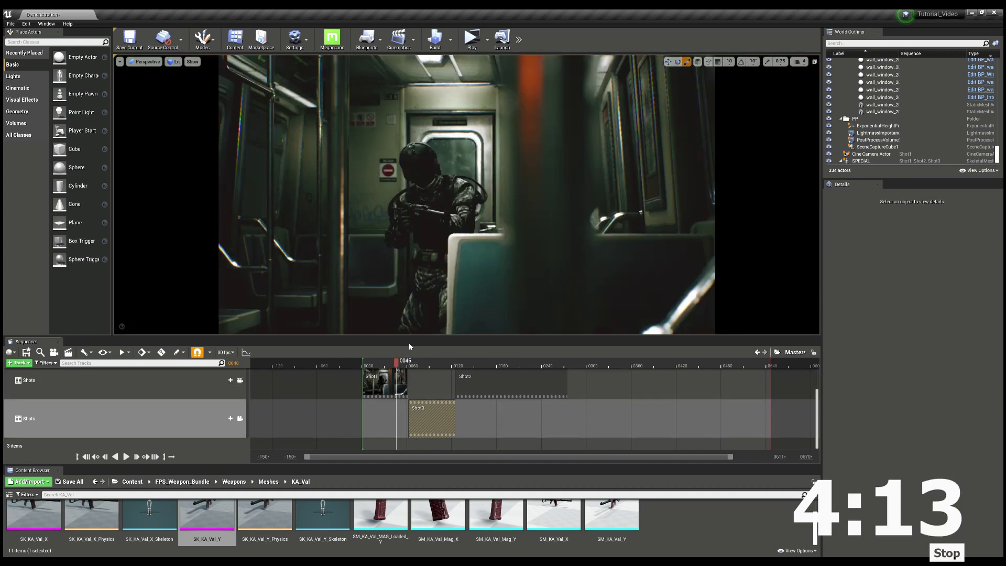
Open Shot2, pilot its cine camera at frame 0 and move it in very close to the soldier's back
drag(398, 362, 459, 369)
double_click(472, 387)
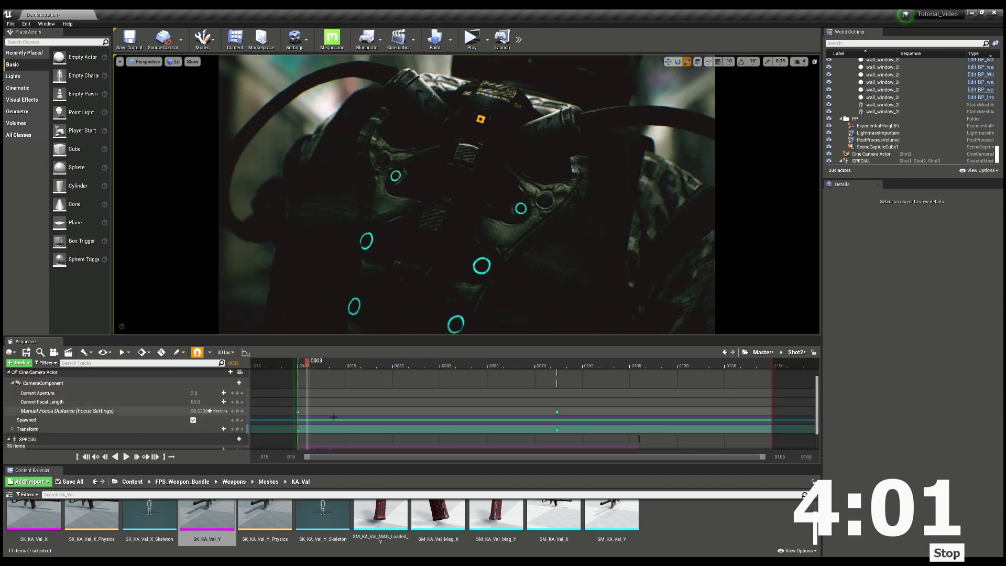
drag(308, 367, 299, 368)
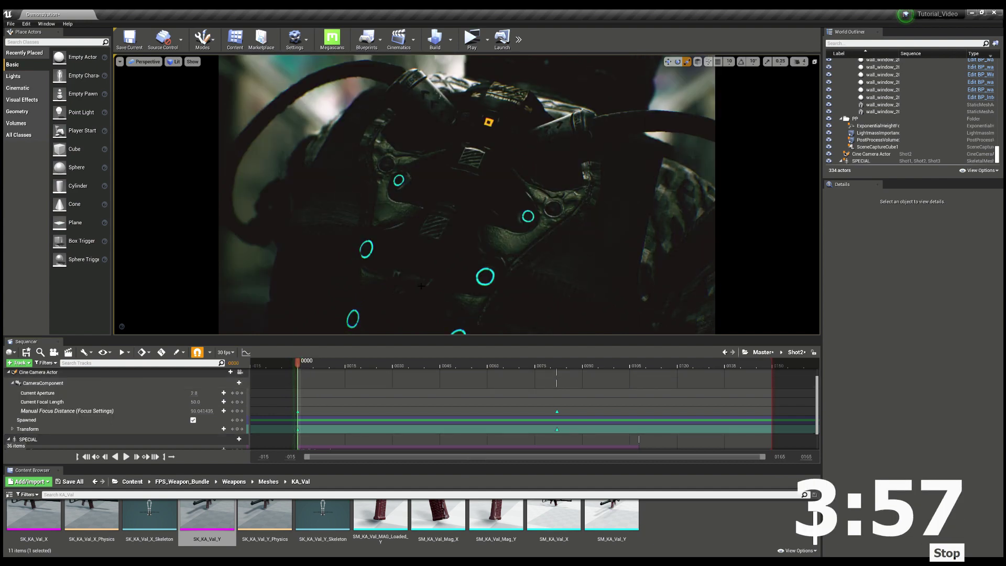
click(240, 372)
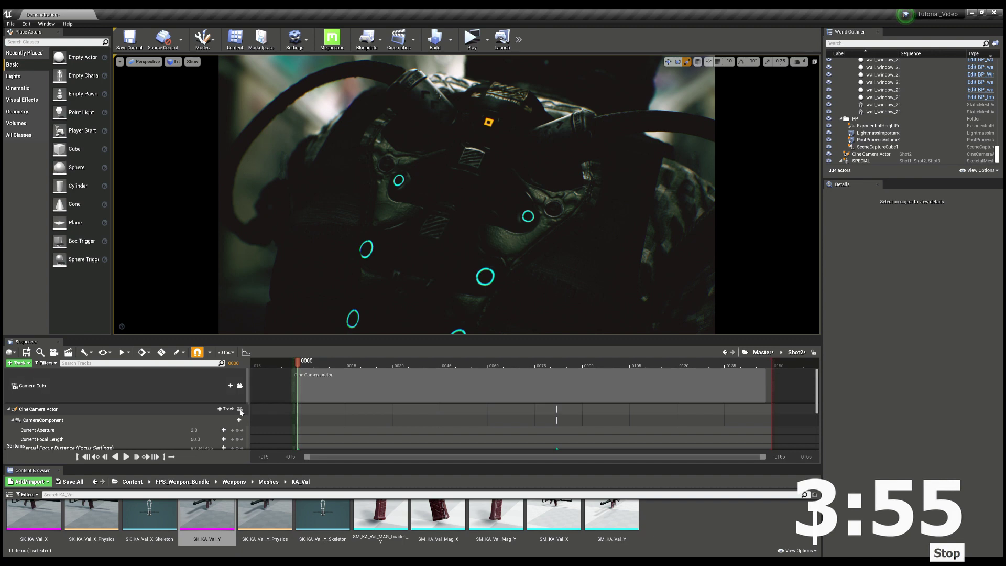
drag(453, 247, 453, 168)
scroll(247, 412, down, 5)
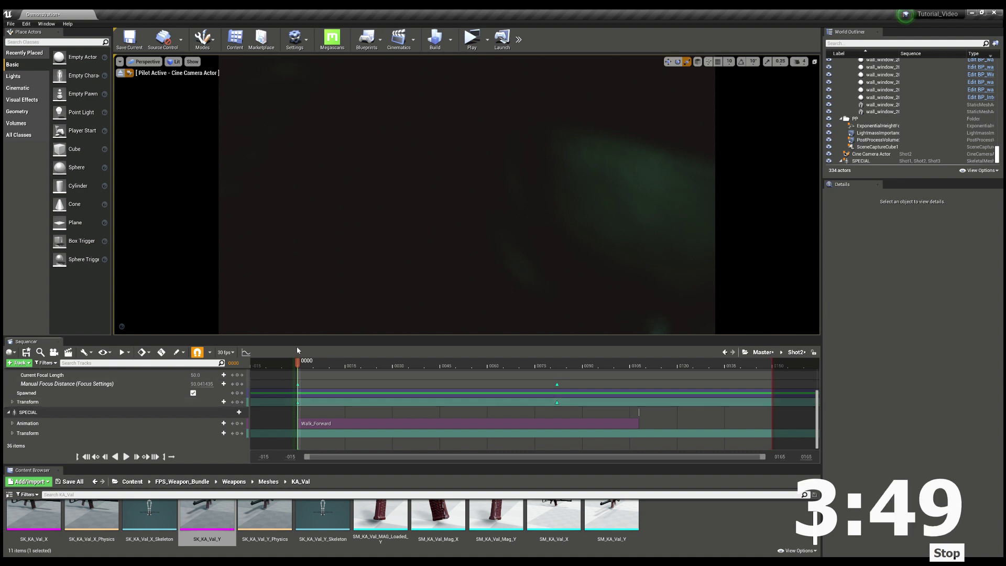
drag(317, 362, 523, 398)
key(Up)
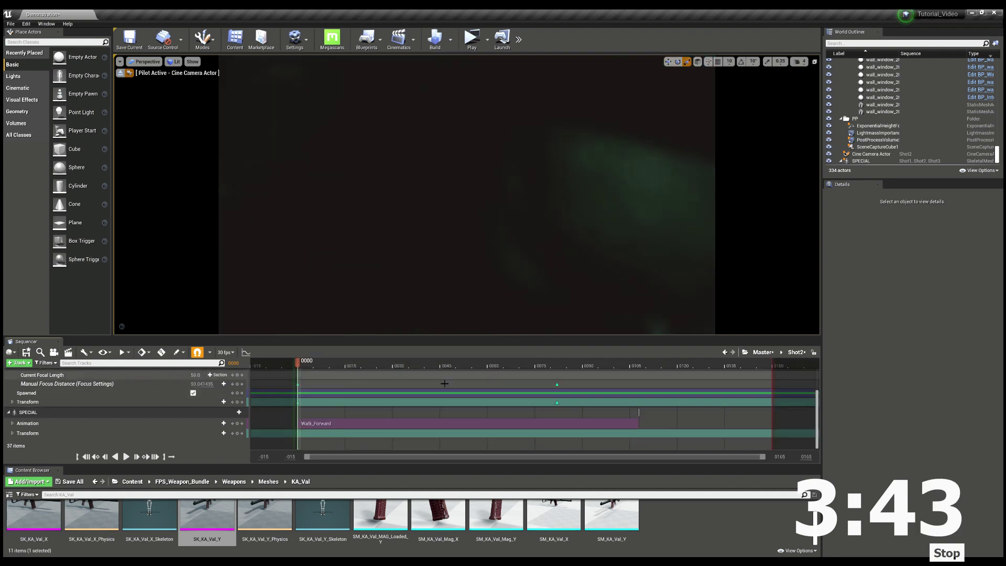
Return to the Master sequence, lock the view to the shot cameras and play back the cut from Shot3 to Shot2
click(773, 355)
drag(461, 363, 458, 365)
scroll(242, 381, up, 1)
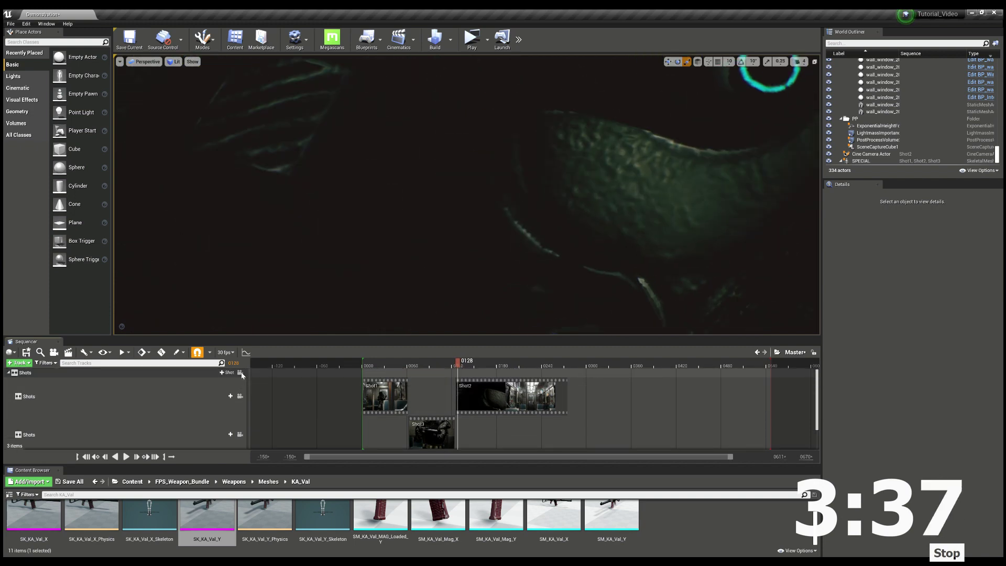
click(241, 374)
mouse_move(448, 362)
mouse_down()
mouse_move(466, 365)
mouse_move(432, 362)
mouse_up()
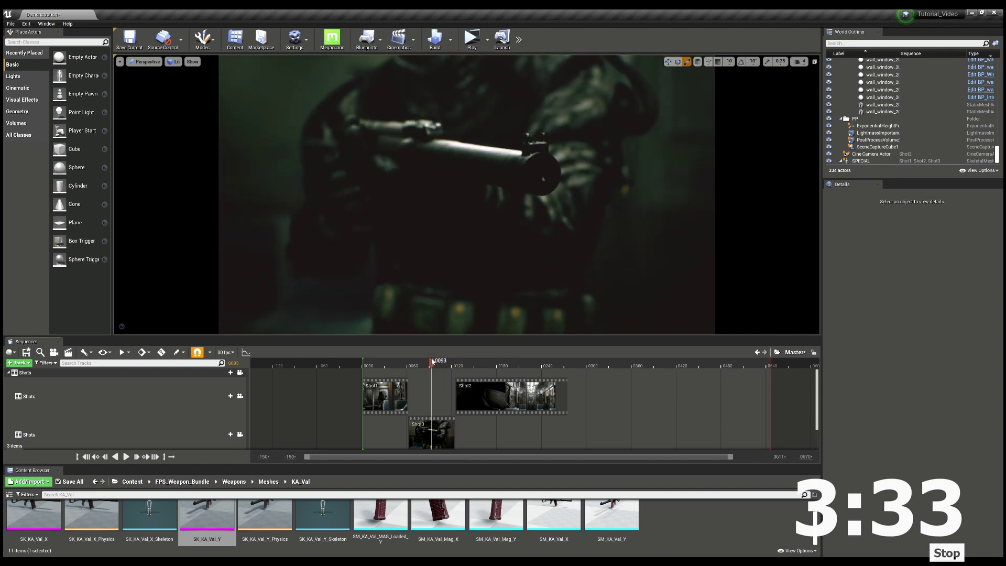
key(space)
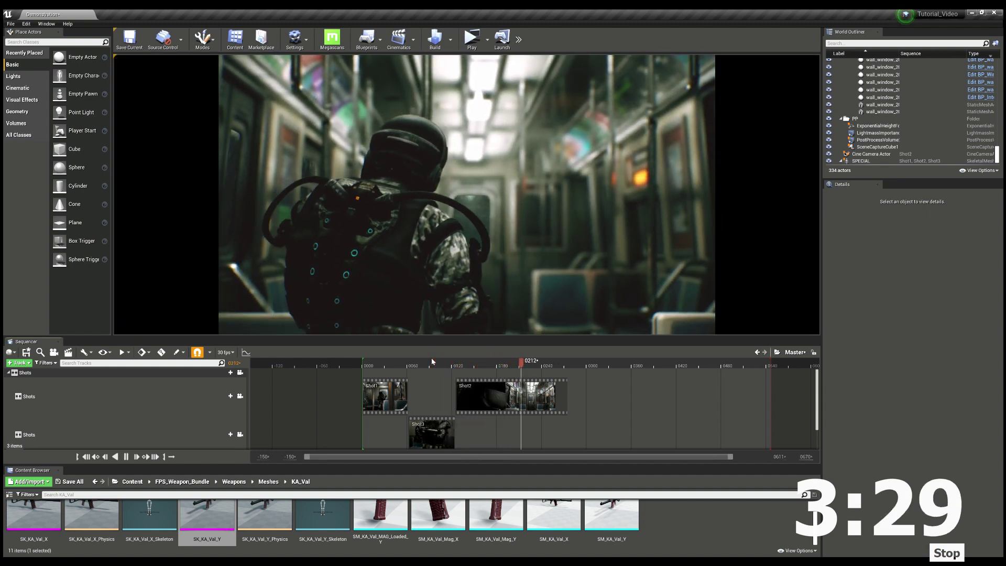
key(space)
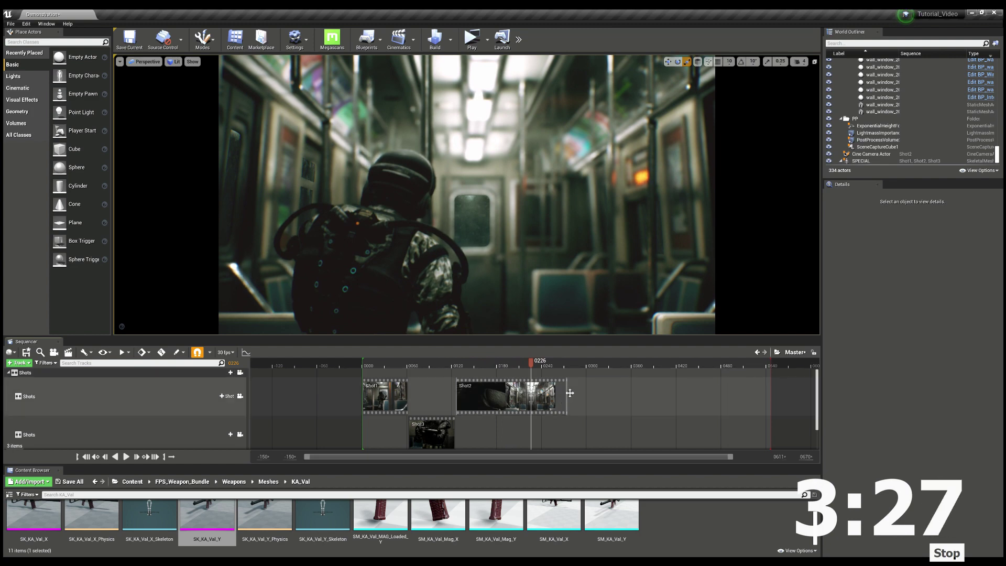
Trim Shot2's end in the Master sequence to about frame 225 and play the edit back from near the start
drag(571, 388, 536, 402)
drag(529, 362, 364, 366)
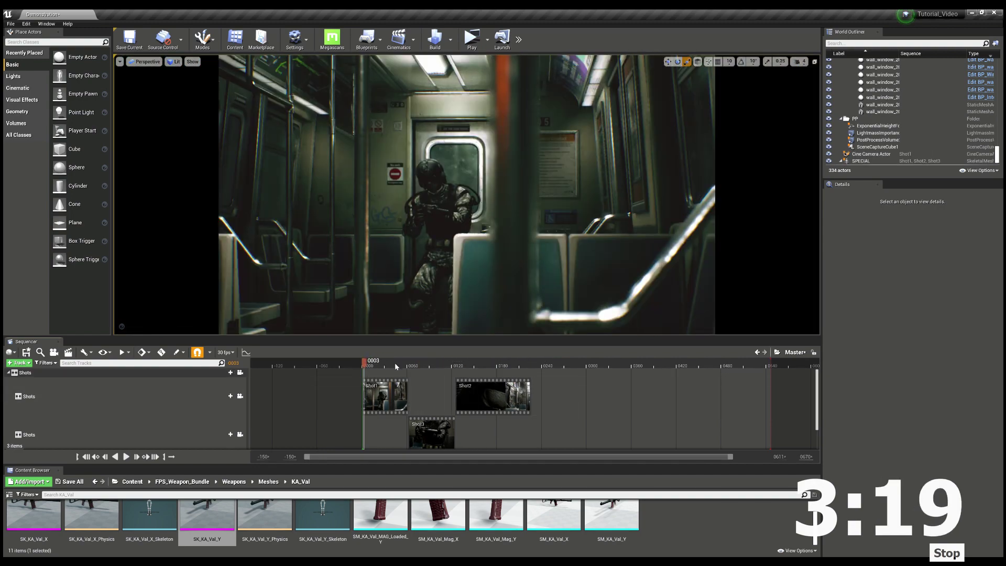
key(space)
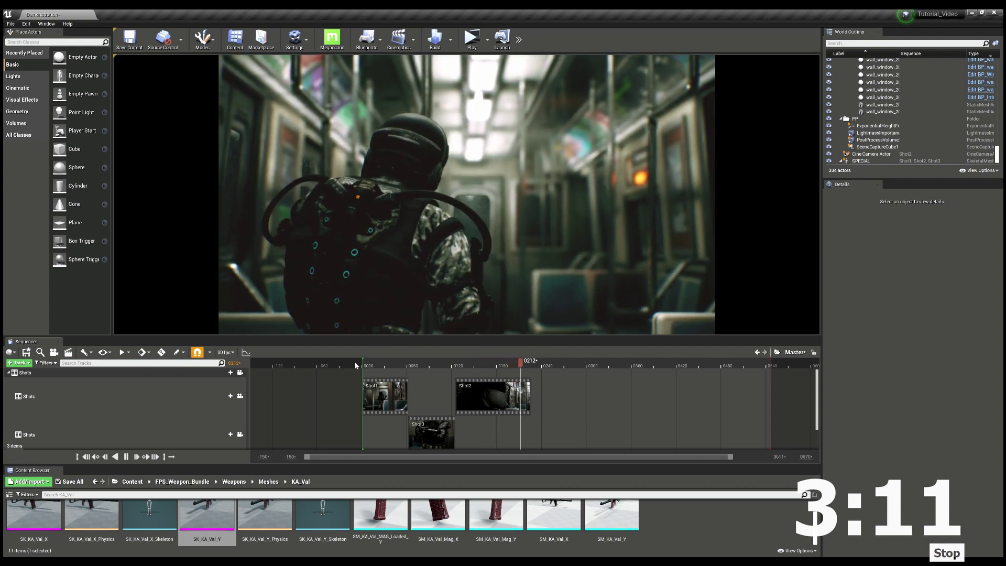
key(space)
Add a new Shot4 to the Master sequence and add the SPECIAL soldier actor to it
click(550, 365)
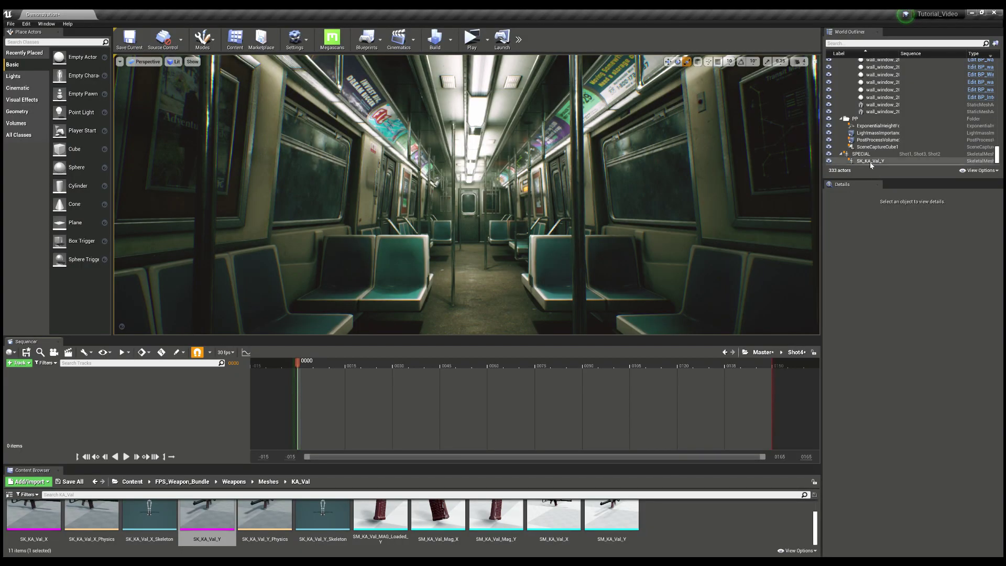
click(864, 154)
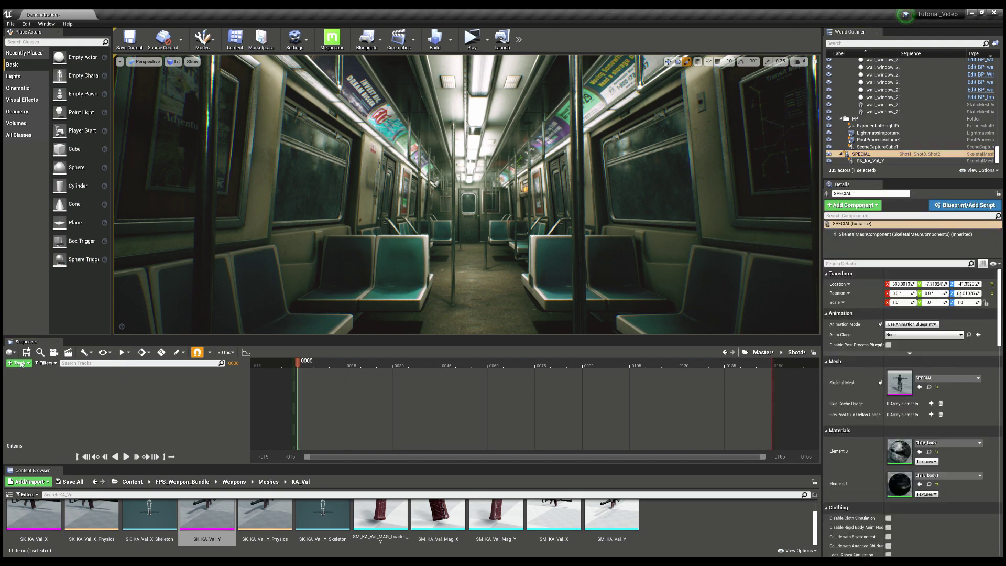
click(113, 371)
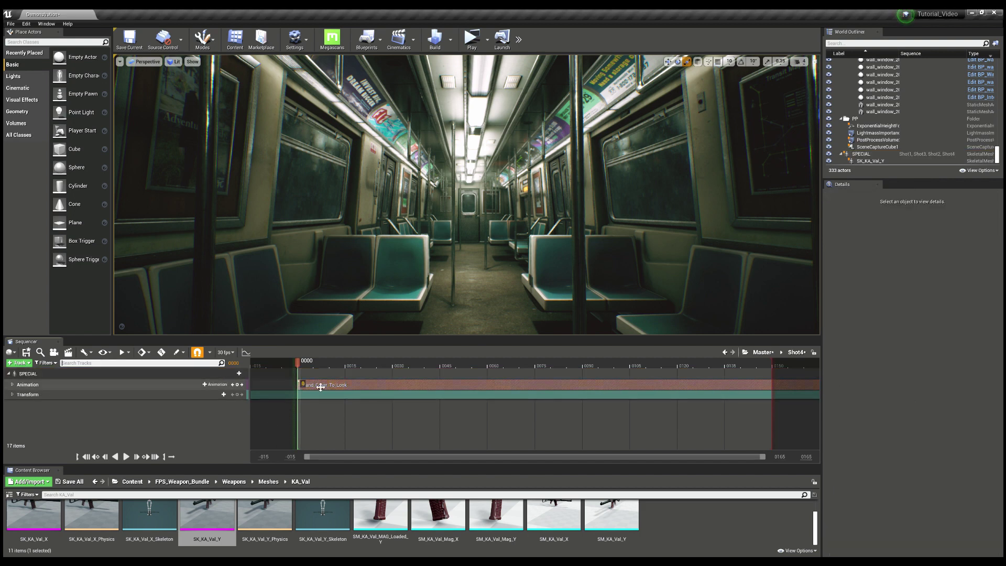
Replace the soldier's Stand Cover To Look animation in Shot4 with the Arms Hip Hop animation and preview it
key(Delete)
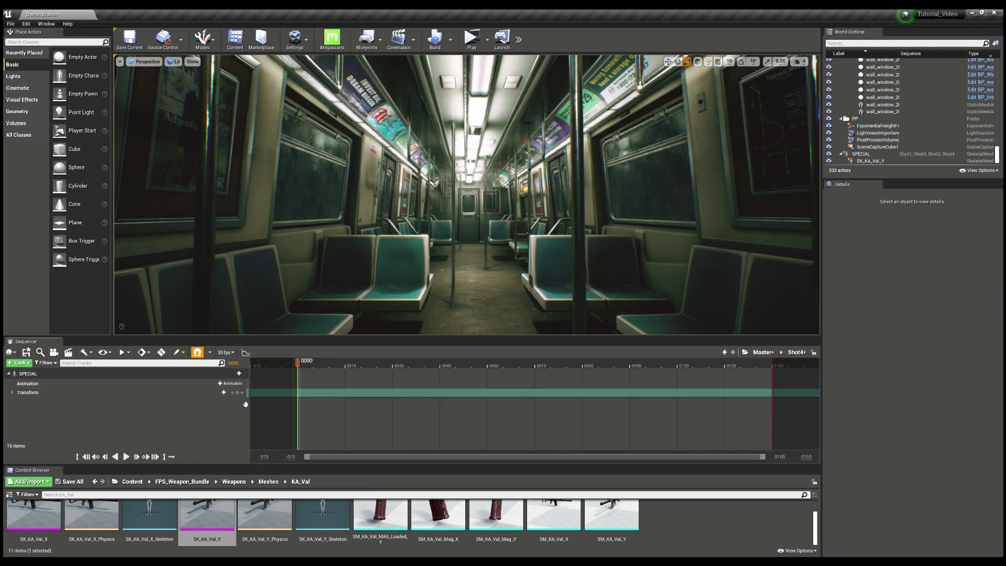
key(ctrl+z)
click(333, 365)
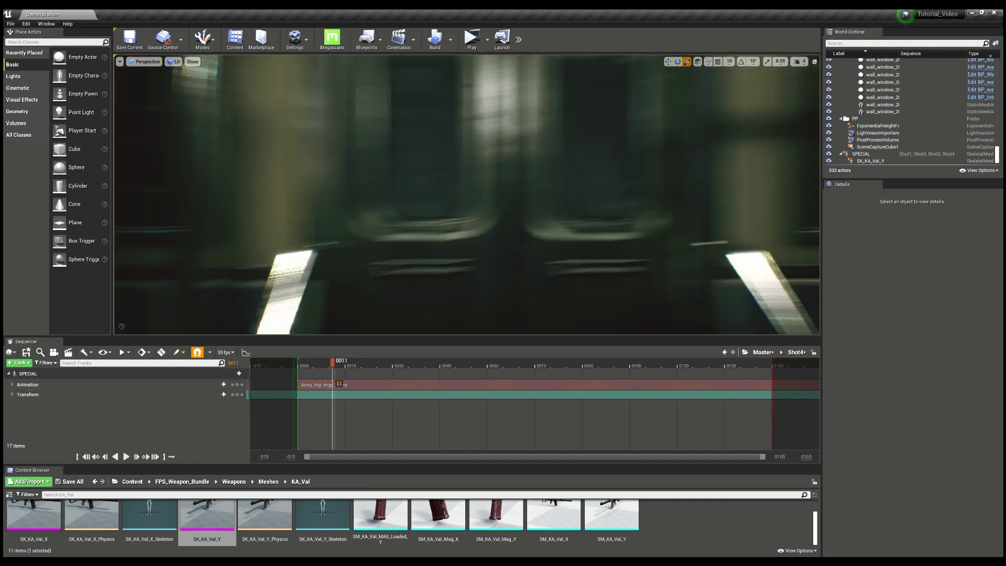
key(space)
key(space)
Place a Rect Light inside the train car near the soldier and prepare it for rotating
click(13, 76)
drag(80, 113, 441, 273)
scroll(472, 238, up, 3)
right_drag(441, 272, 456, 241)
key(e)
Scrub Shot4 to its end to check the soldier's animation and the cine camera's framing
click(428, 365)
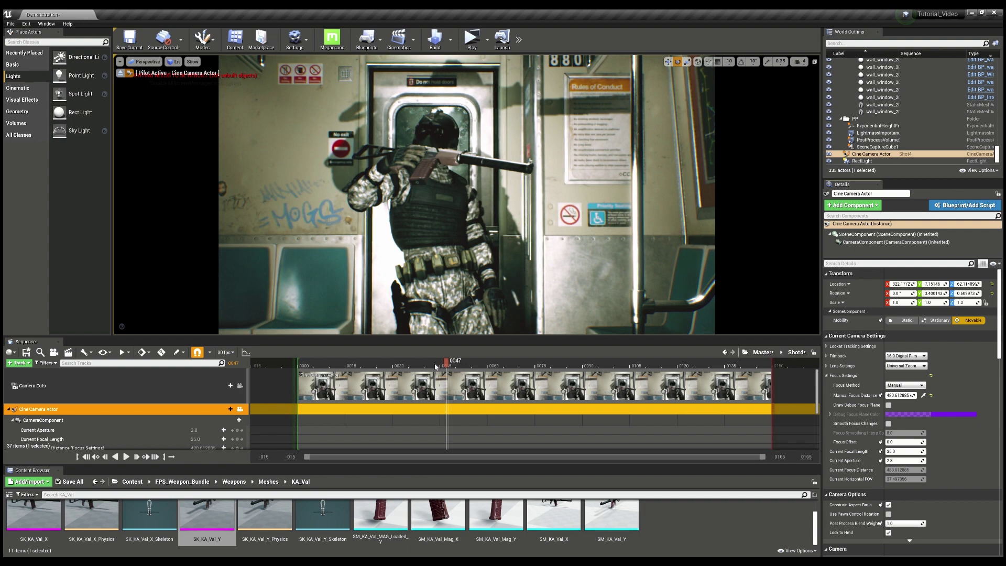
drag(435, 367, 458, 361)
drag(321, 374, 779, 355)
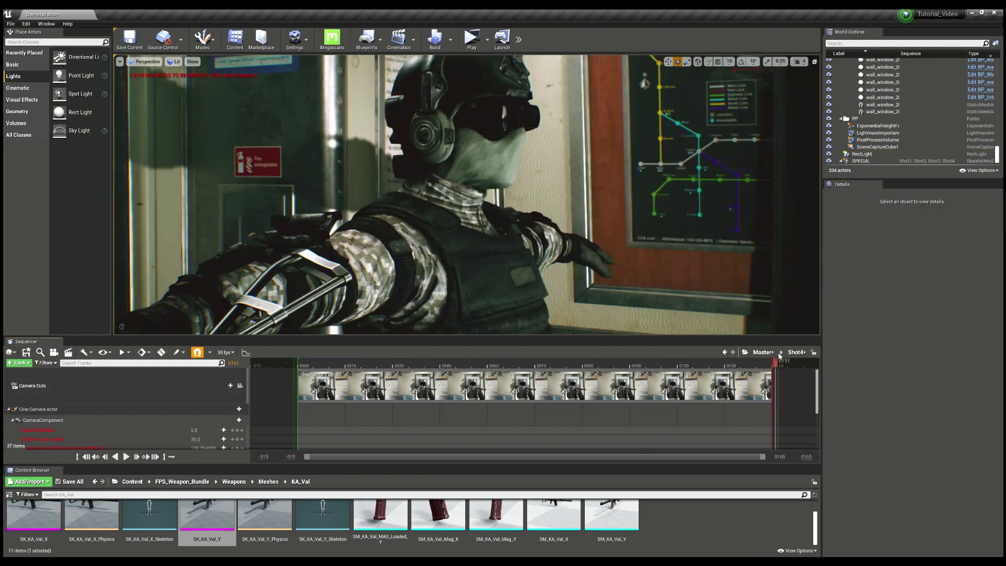